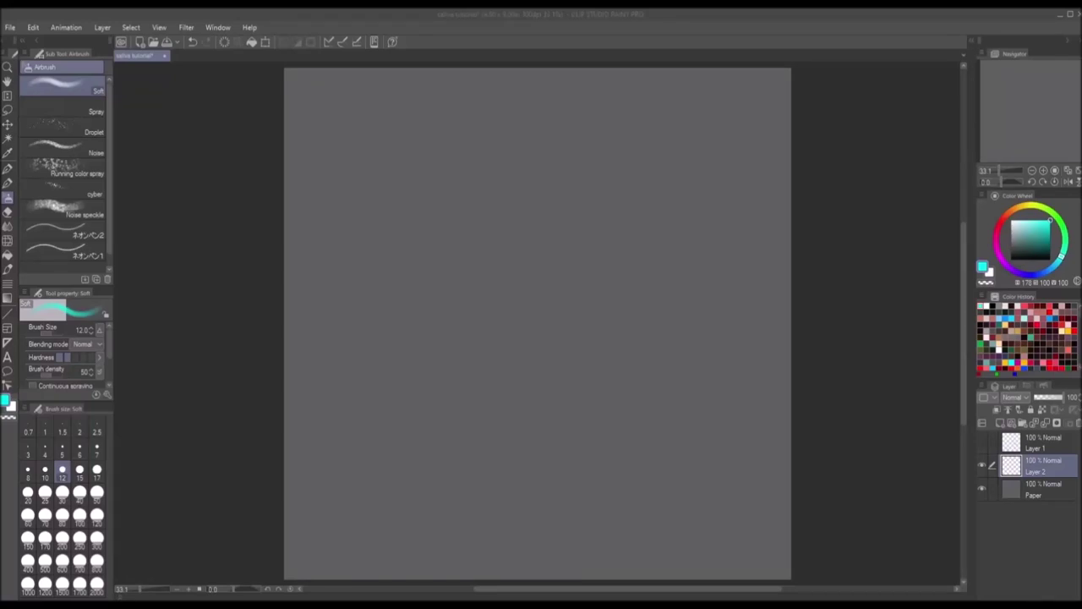
Step: Show the Layer 1 example and underline the Airbrush, Soft ERASER and ADD HIGHLIGHTS labels in cyan
click(79, 81)
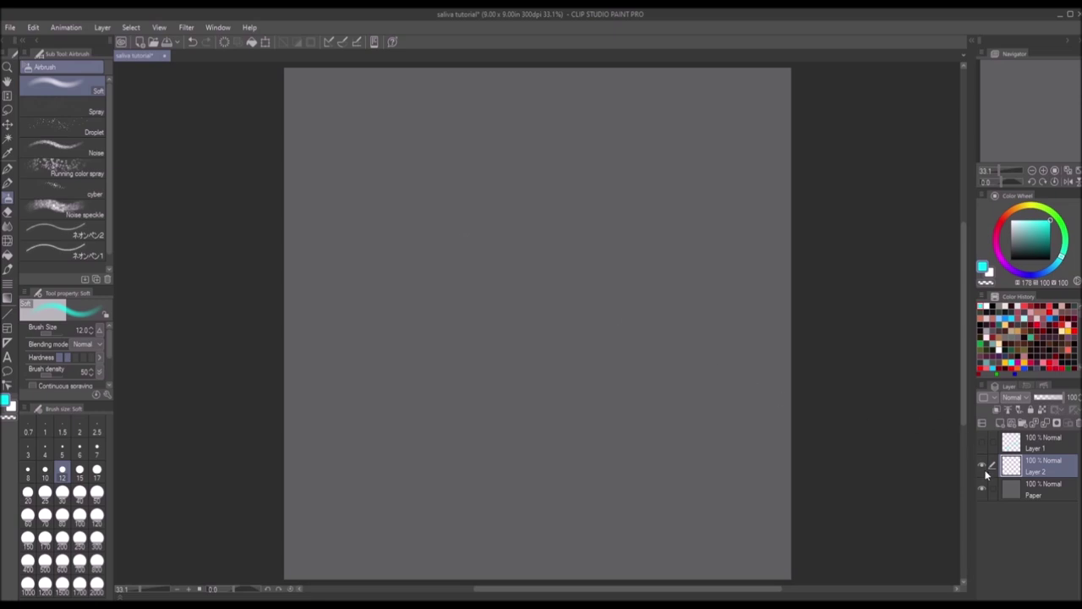
click(984, 445)
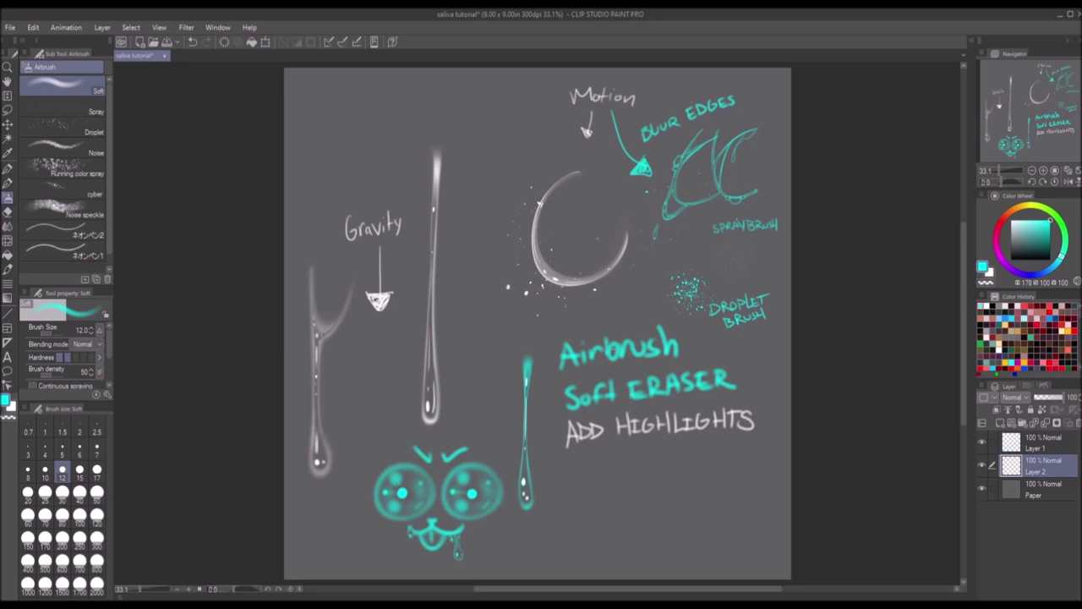
drag(552, 381, 744, 345)
drag(563, 411, 771, 383)
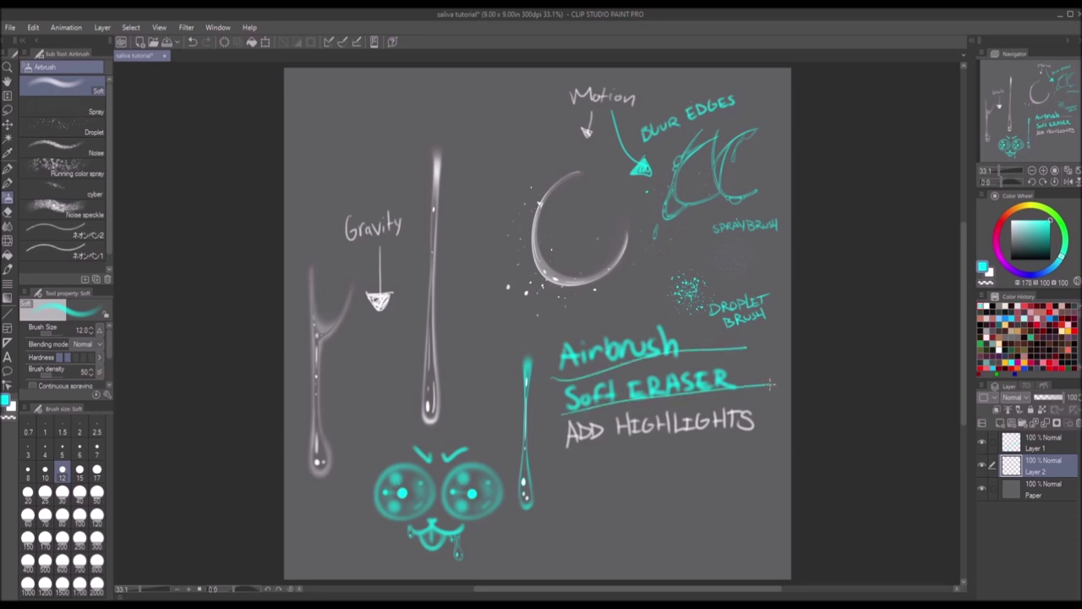
drag(565, 449, 777, 434)
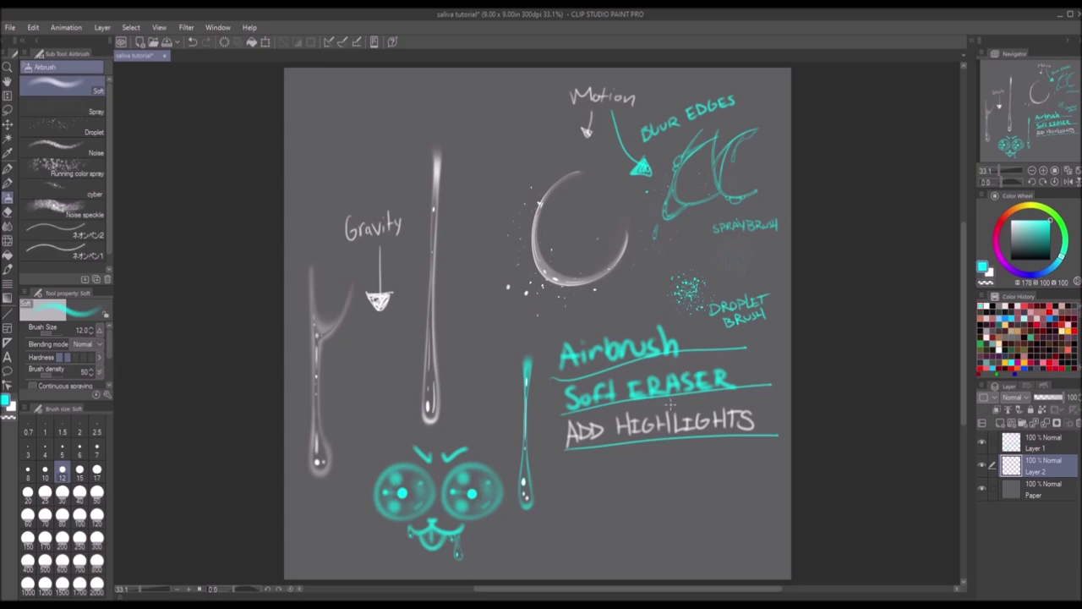
Step: Zoom in to inspect the underlines, then hide the example and fit the page
scroll(529, 475, up, 2)
scroll(529, 475, up, 1)
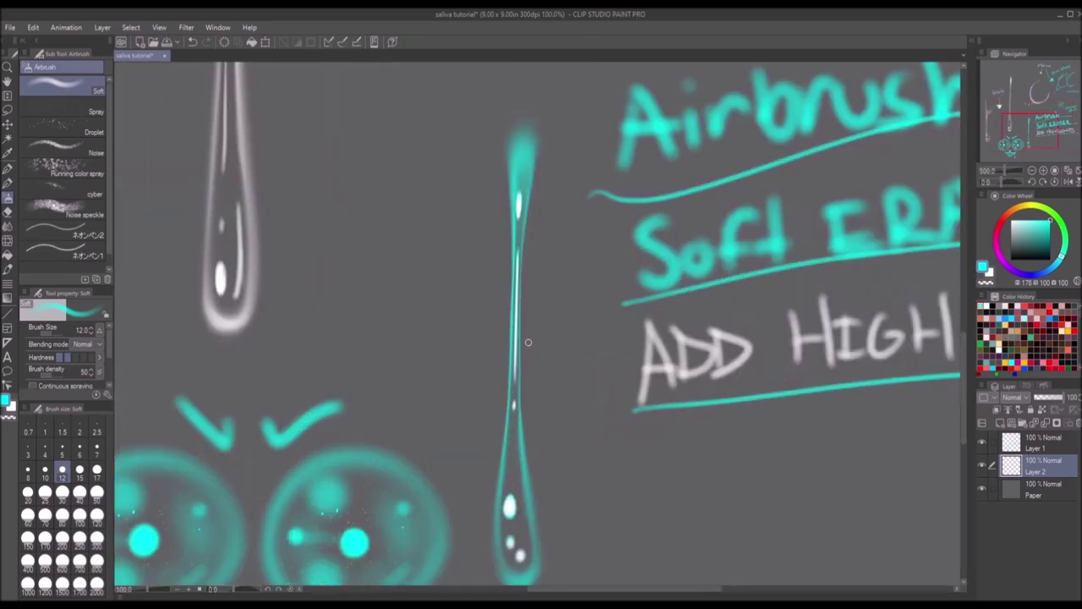
scroll(529, 475, up, 1)
scroll(521, 208, down, 1)
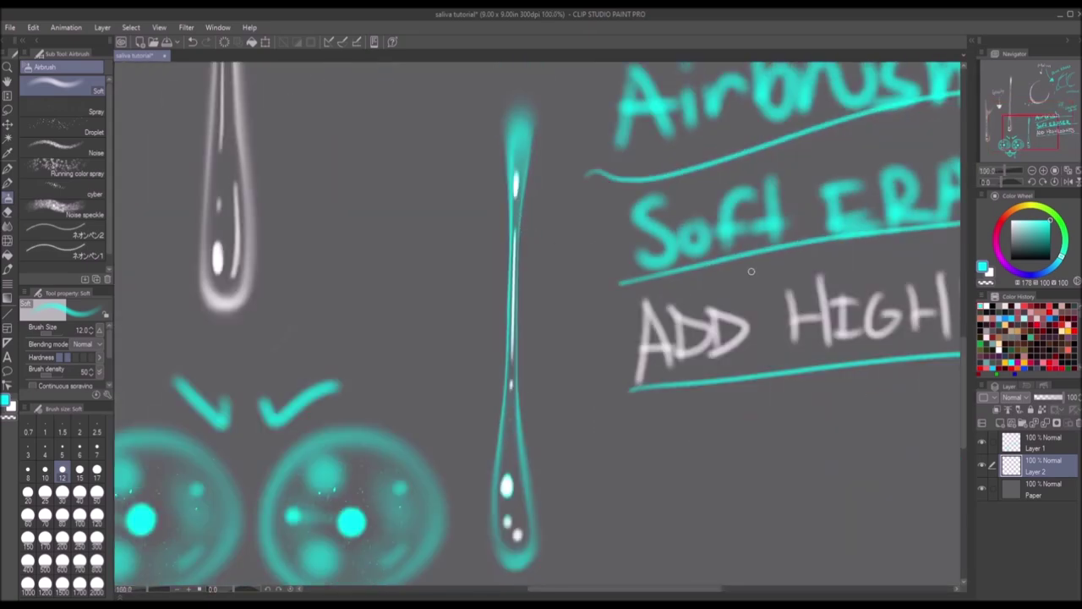
drag(963, 361, 965, 365)
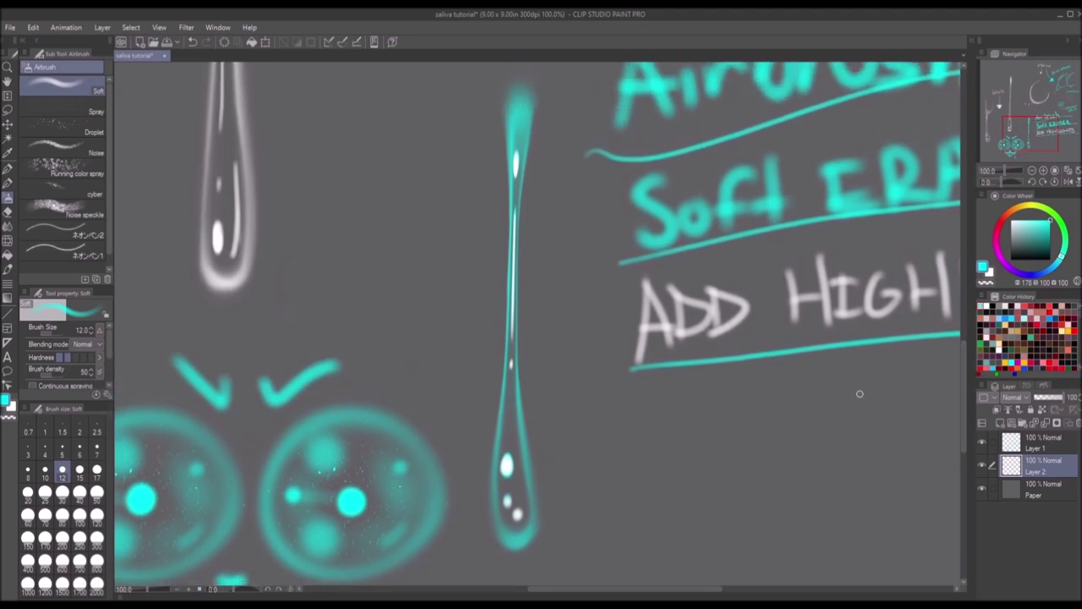
click(1047, 185)
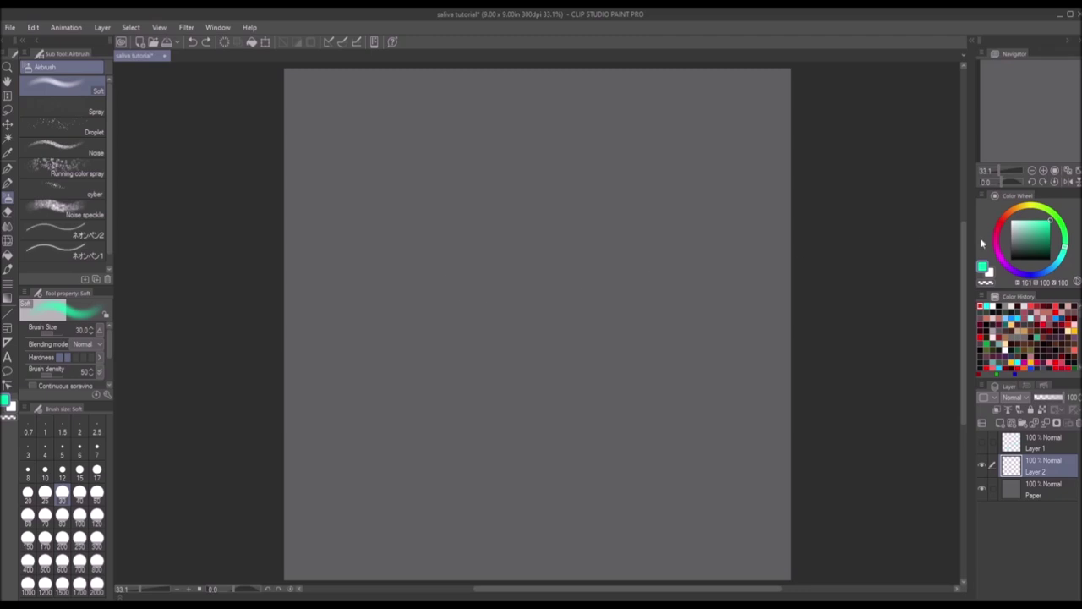
Step: Paint a wide soft white vertical stroke with the airbrush at size 80
key(x)
drag(457, 236, 454, 364)
key(ctrl+z)
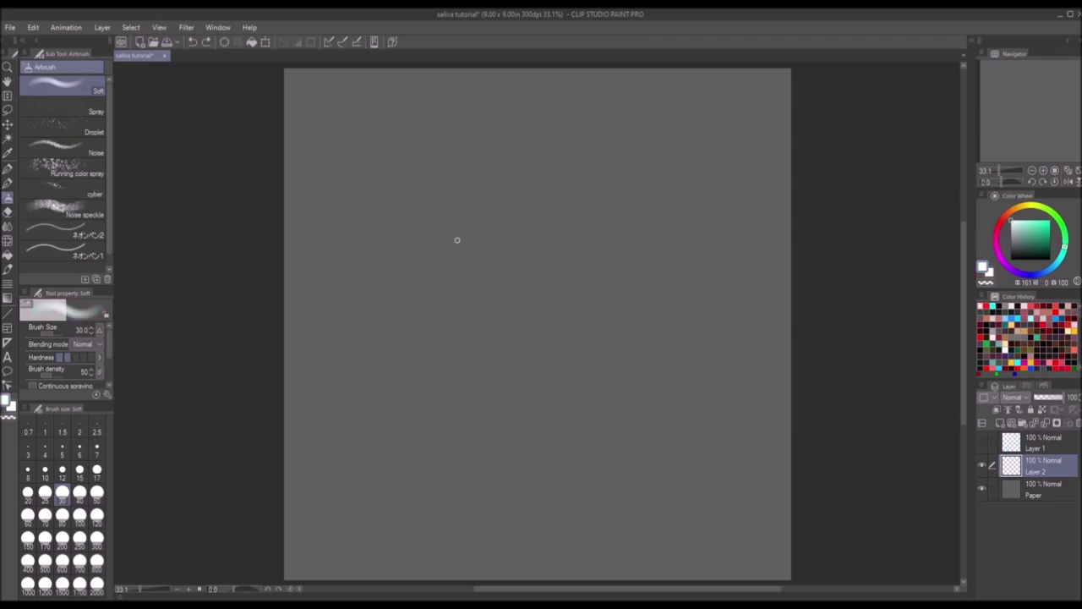
drag(458, 228, 454, 353)
click(66, 518)
key(ctrl+z)
mouse_move(437, 228)
mouse_down()
mouse_move(434, 372)
mouse_move(438, 270)
mouse_move(436, 355)
mouse_up()
scroll(445, 290, up, 1)
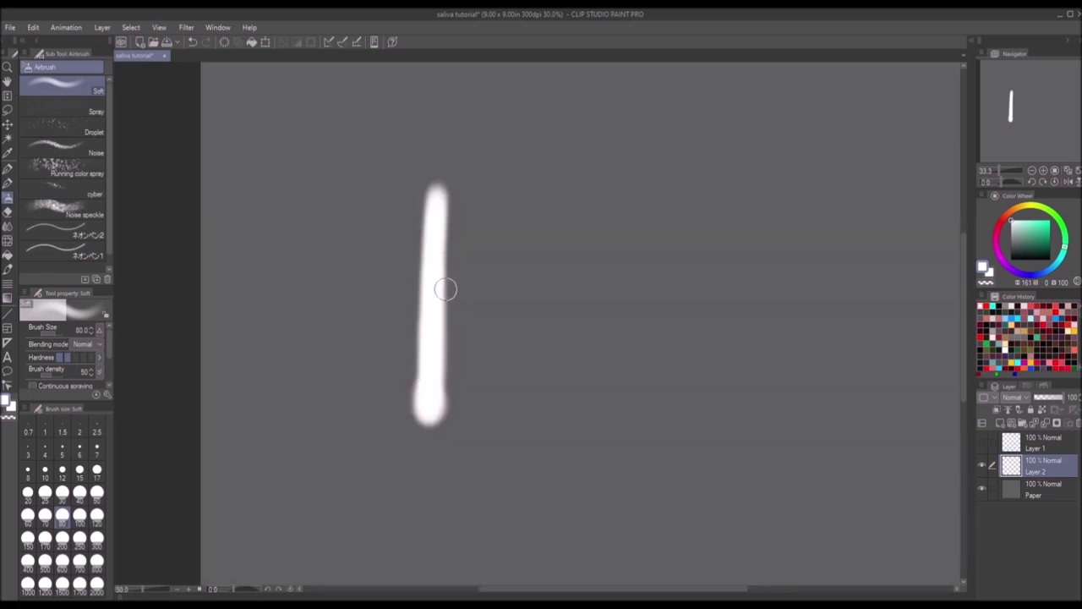
Step: Erase the stroke's centre with the Soft eraser at size 80, leaving a glowing hollow outline
key(e)
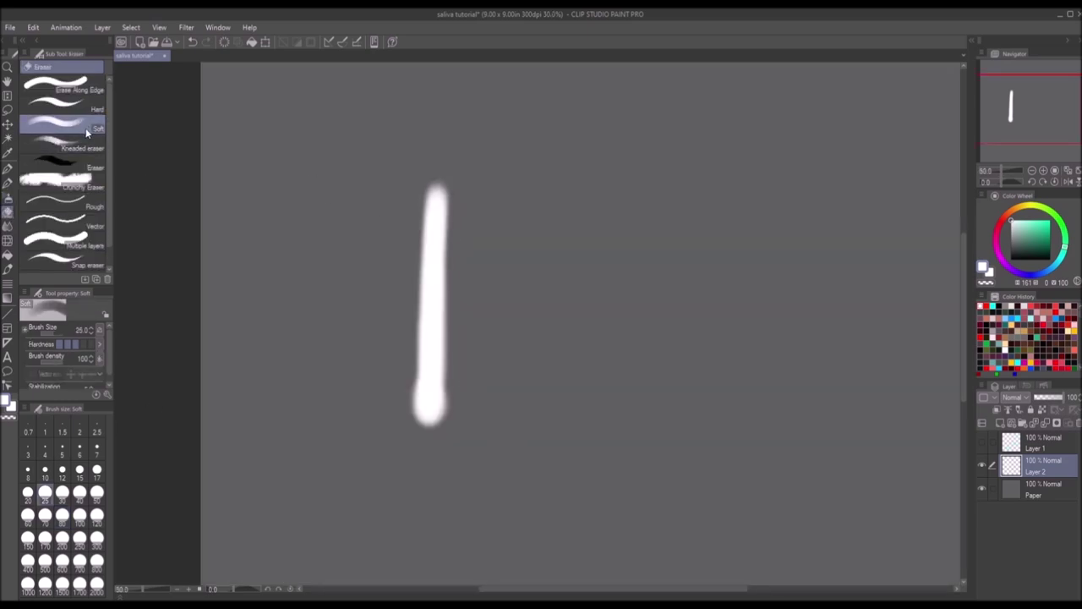
click(62, 493)
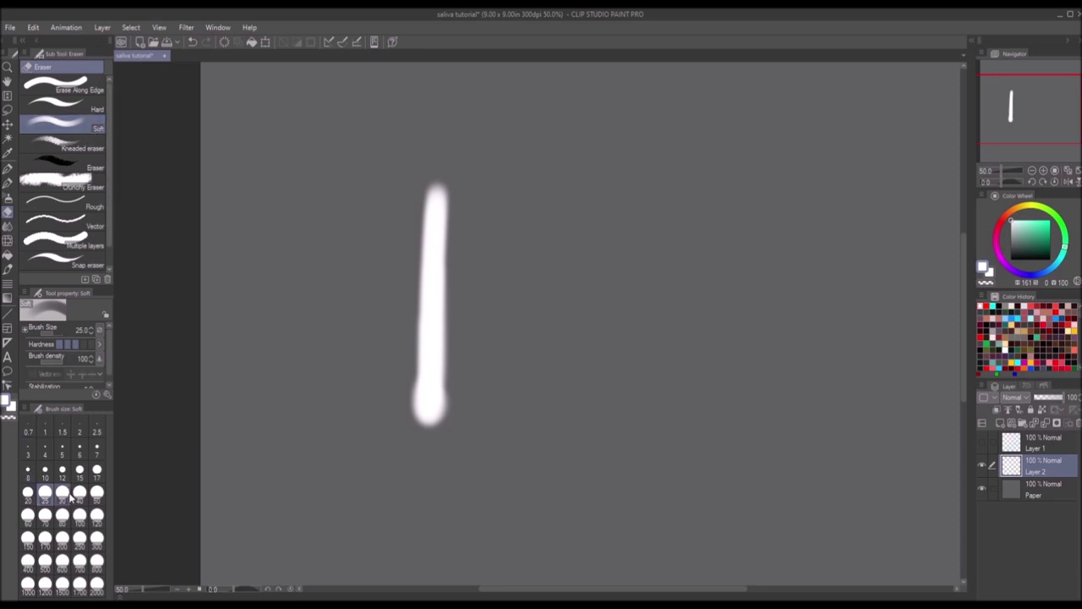
click(62, 516)
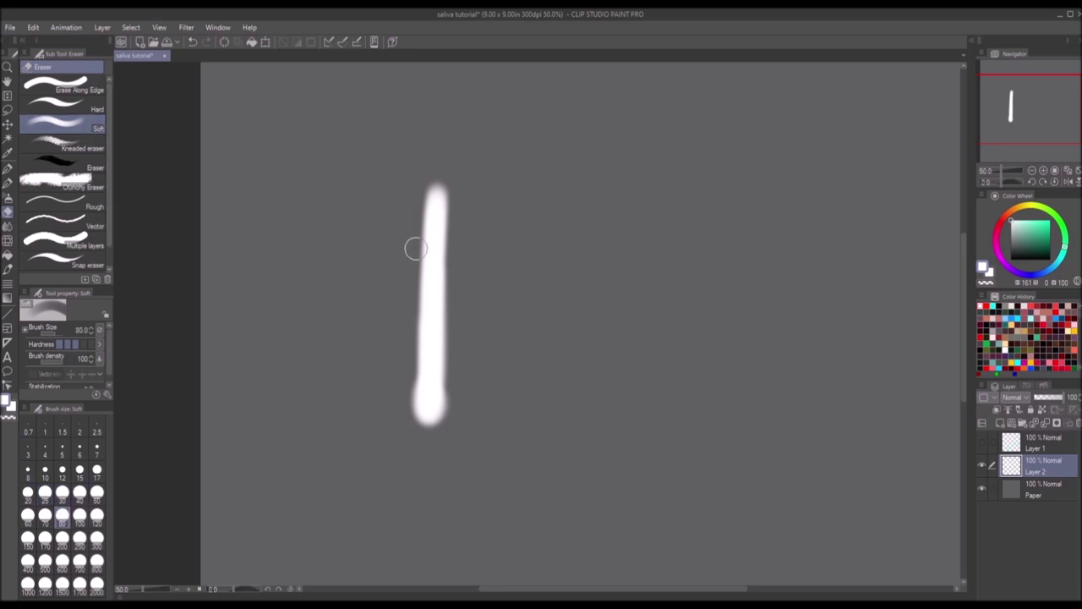
mouse_move(435, 249)
mouse_down()
mouse_move(435, 211)
mouse_move(429, 376)
mouse_up()
mouse_move(429, 333)
mouse_down()
mouse_move(427, 406)
mouse_move(432, 198)
mouse_up()
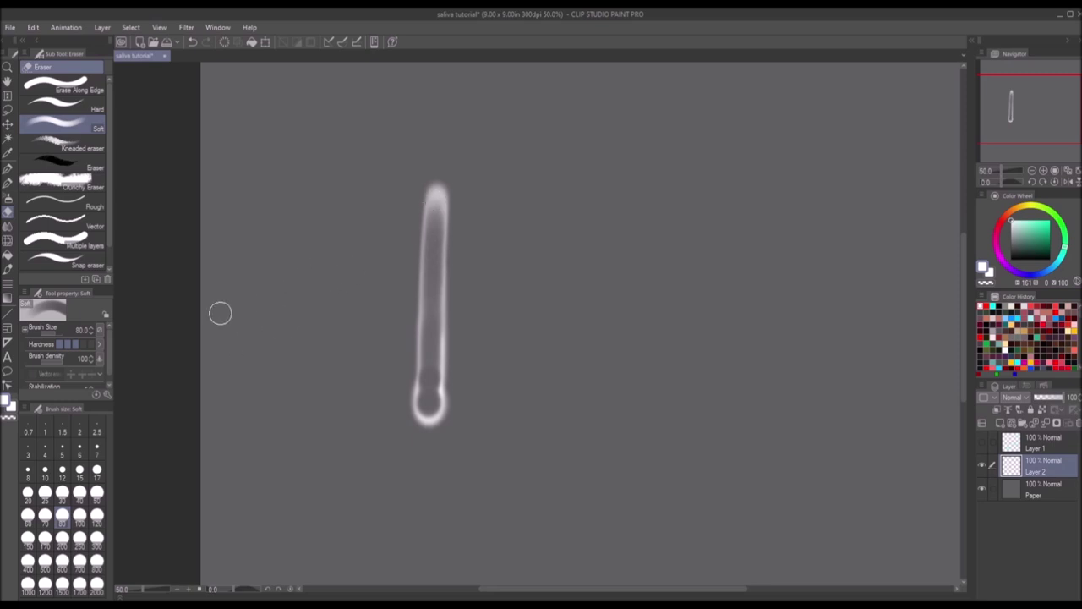
click(8, 197)
Step: Paint a white highlight streak inside the tube with a size 30 airbrush, undoing one pass
click(61, 492)
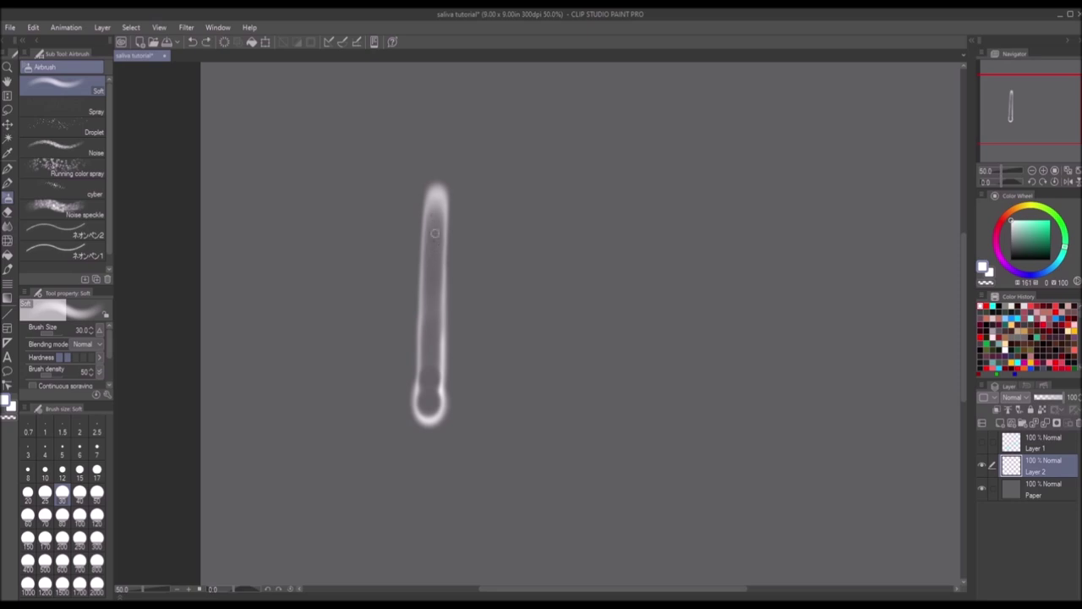
drag(432, 218, 438, 308)
key(ctrl+z)
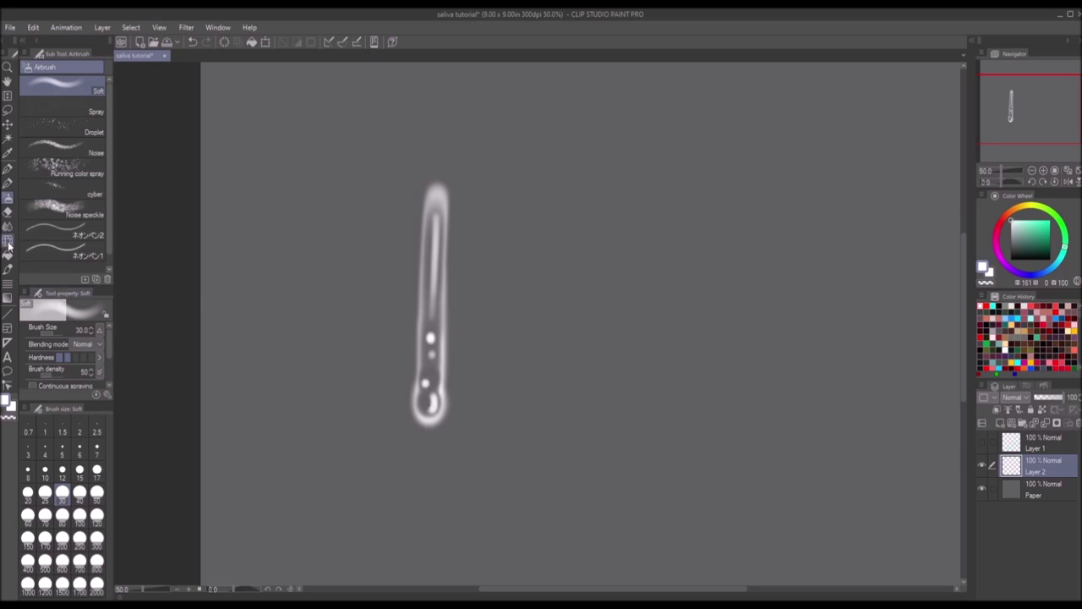
click(9, 244)
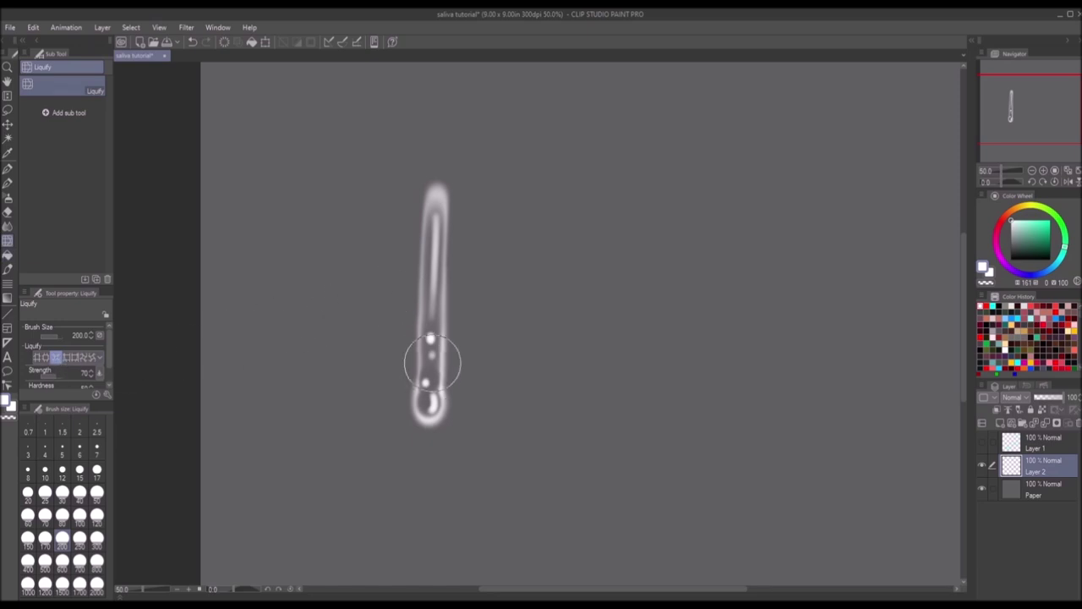
Step: Liquify the drip into a slender stem with a rounded teardrop bulb, then zoom out
mouse_move(436, 241)
mouse_down()
mouse_move(422, 346)
mouse_move(430, 211)
mouse_move(423, 389)
mouse_move(437, 164)
mouse_up()
scroll(512, 245, down, 1)
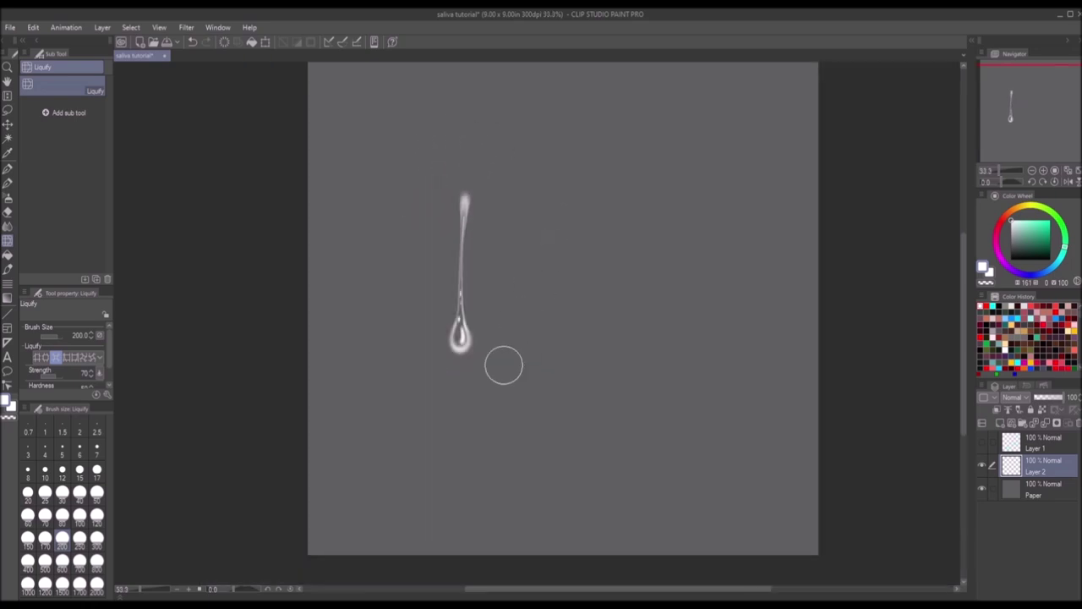
scroll(494, 226, up, 1)
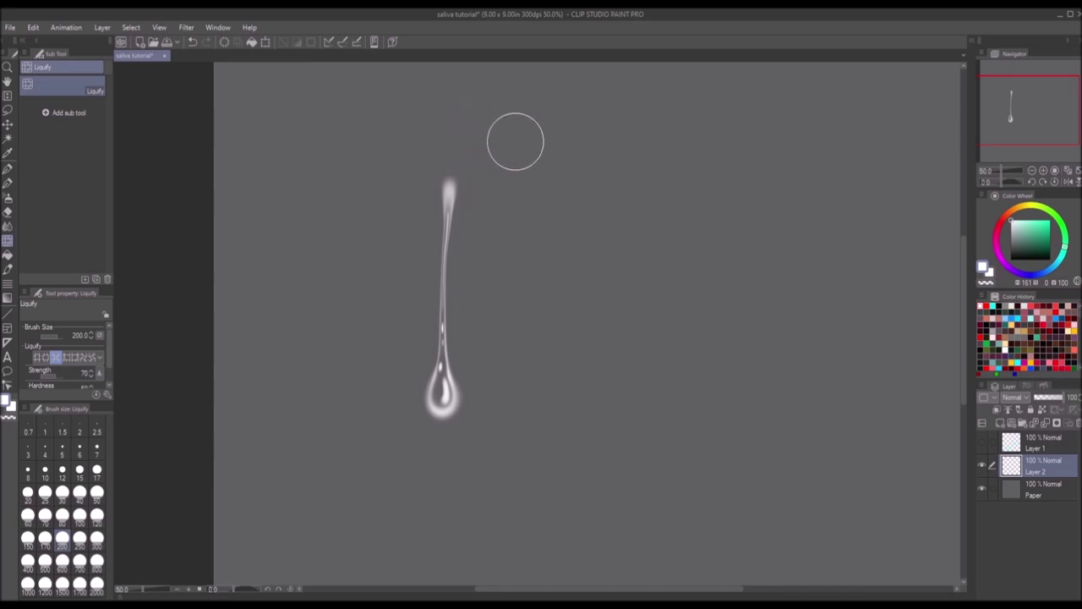
click(39, 357)
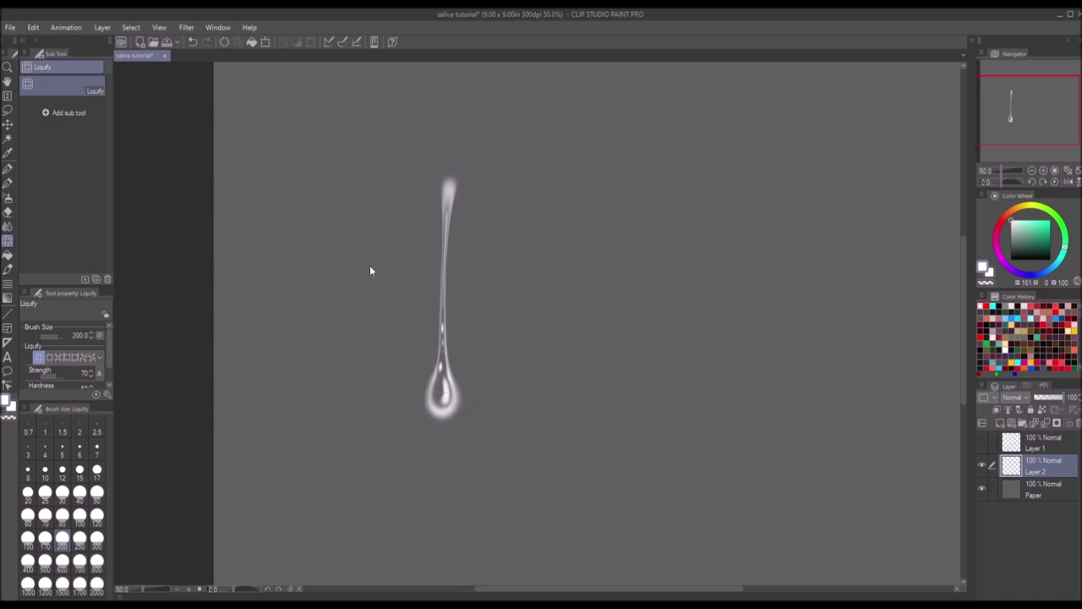
click(7, 196)
key(ctrl+minus)
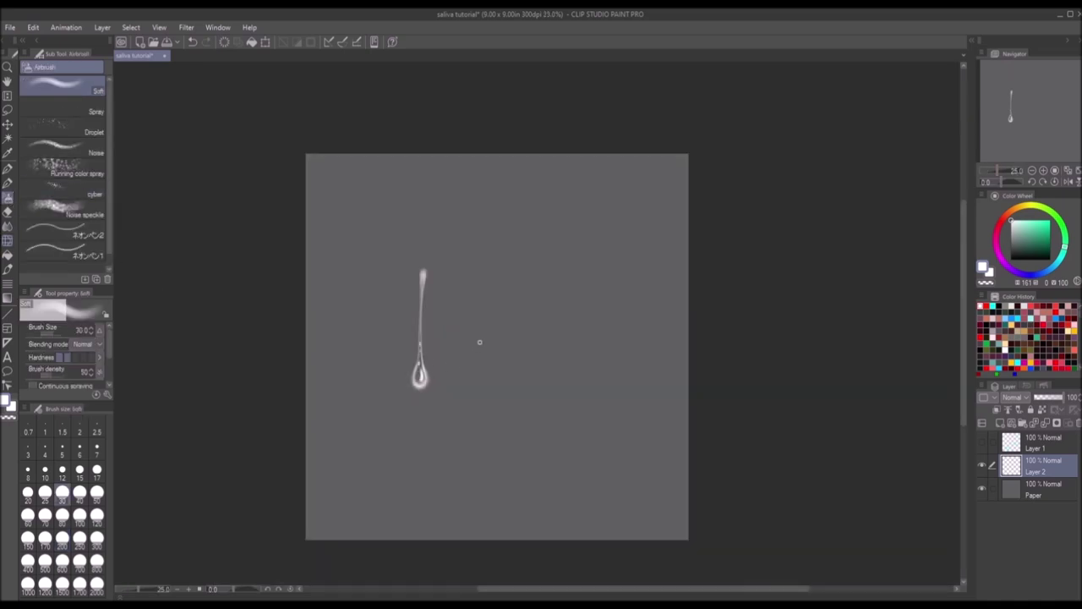
Step: Draw a looping white My-shaped strand with two hanging drips beside the teardrop
scroll(496, 333, up, 1)
scroll(496, 333, up, 1)
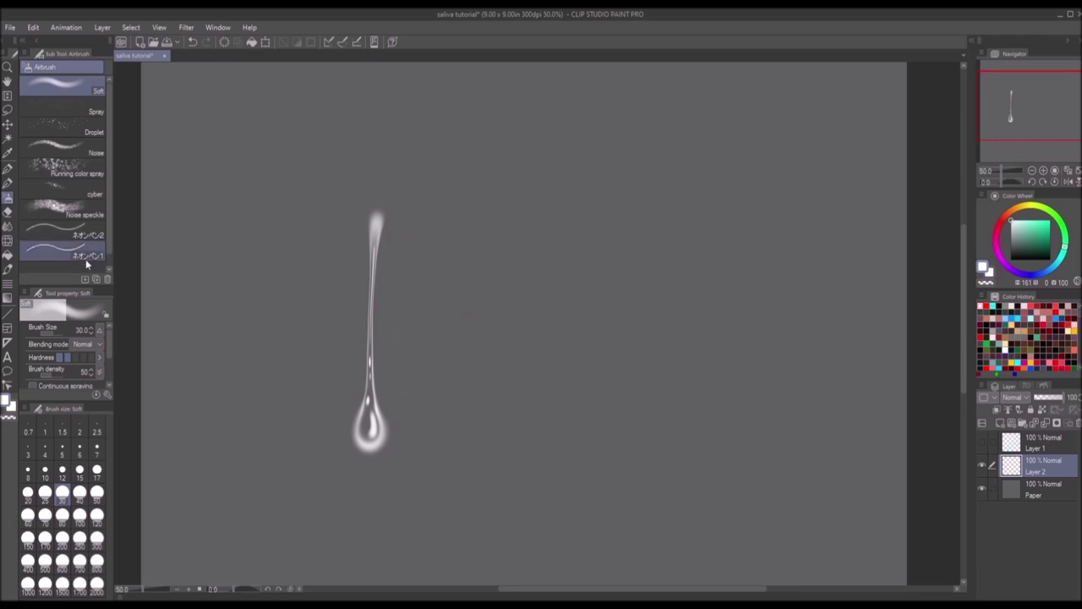
mouse_move(440, 223)
mouse_down()
mouse_move(492, 254)
mouse_move(491, 224)
mouse_move(525, 284)
mouse_move(536, 229)
mouse_move(541, 363)
mouse_up()
key(ctrl+z)
mouse_move(536, 232)
mouse_down()
mouse_move(534, 363)
mouse_move(536, 284)
mouse_move(538, 337)
mouse_up()
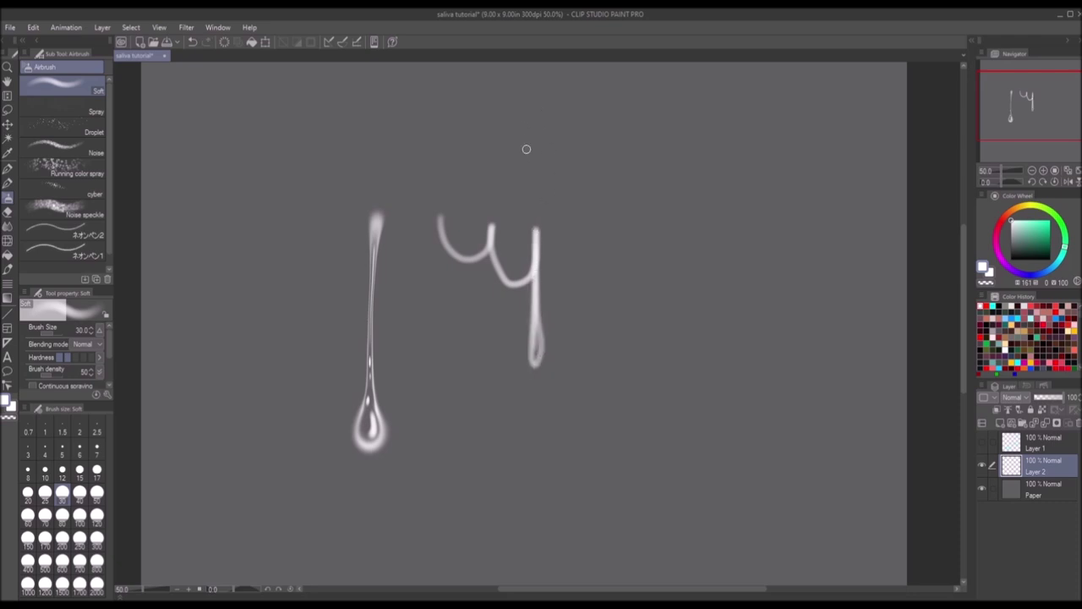
mouse_move(440, 227)
mouse_down()
mouse_move(434, 296)
mouse_move(440, 233)
mouse_move(489, 254)
mouse_up()
key(ctrl+z)
scroll(527, 194, up, 1)
Step: Blur the left side of the M strand with the Blend Blur brush at size 50
click(8, 226)
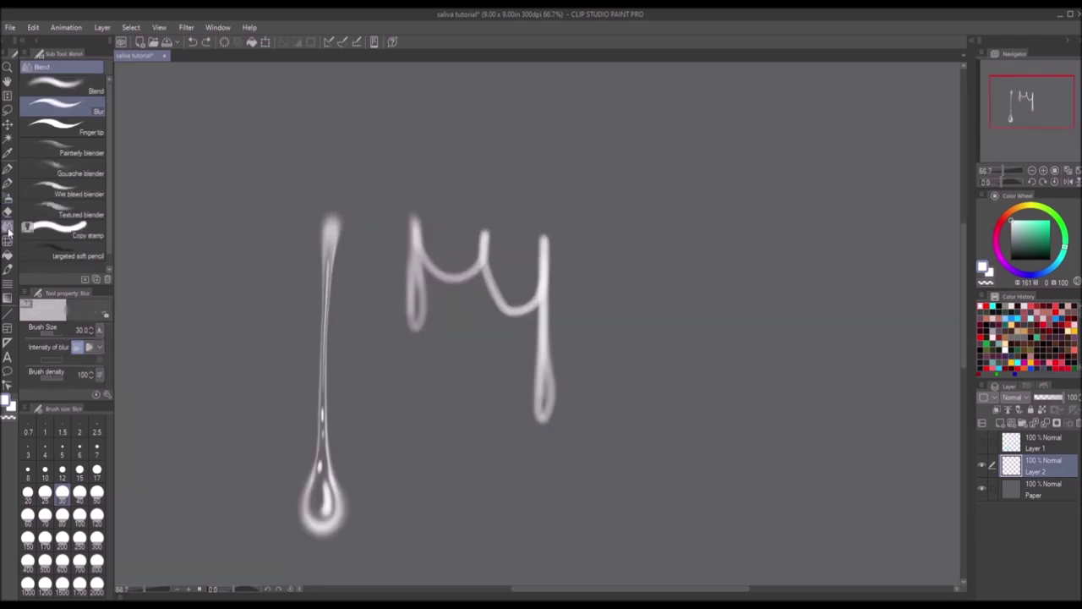
click(97, 112)
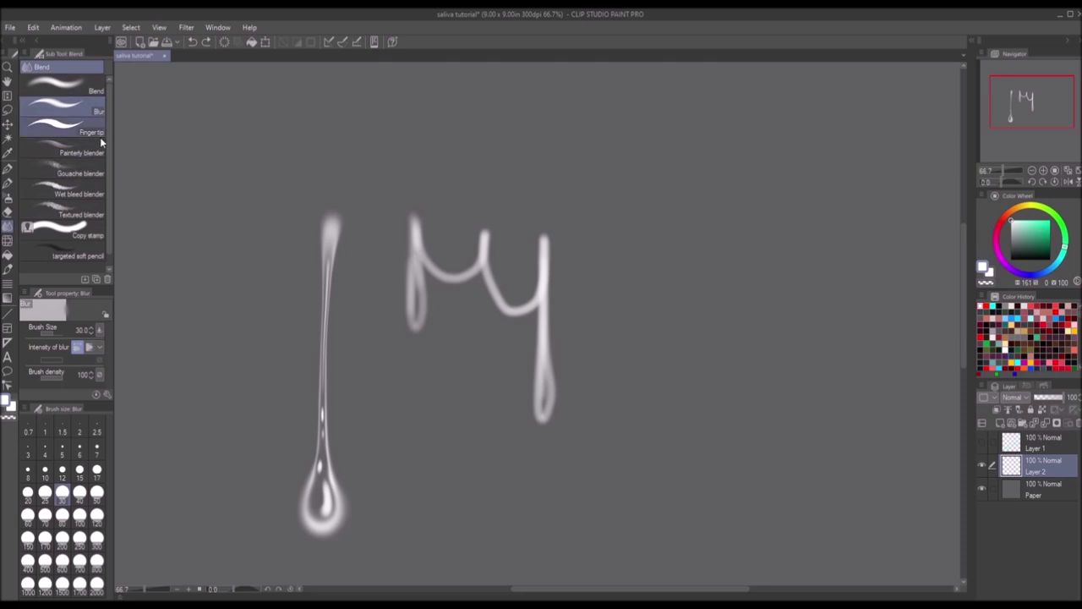
click(96, 491)
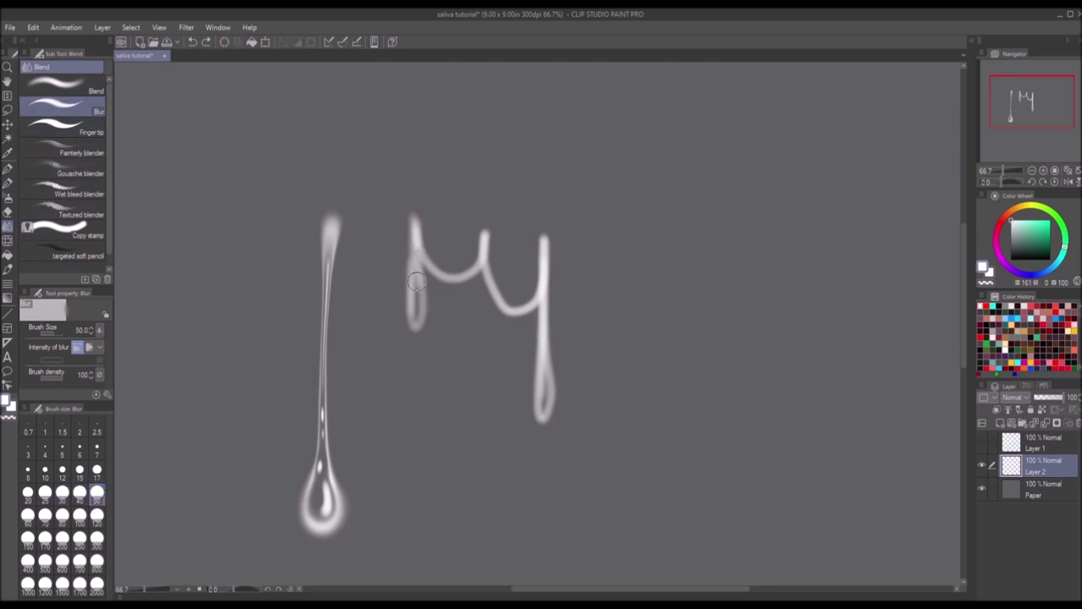
mouse_move(416, 317)
mouse_down()
mouse_move(415, 224)
mouse_move(444, 252)
mouse_move(480, 234)
mouse_move(534, 299)
mouse_move(543, 242)
mouse_move(490, 242)
mouse_up()
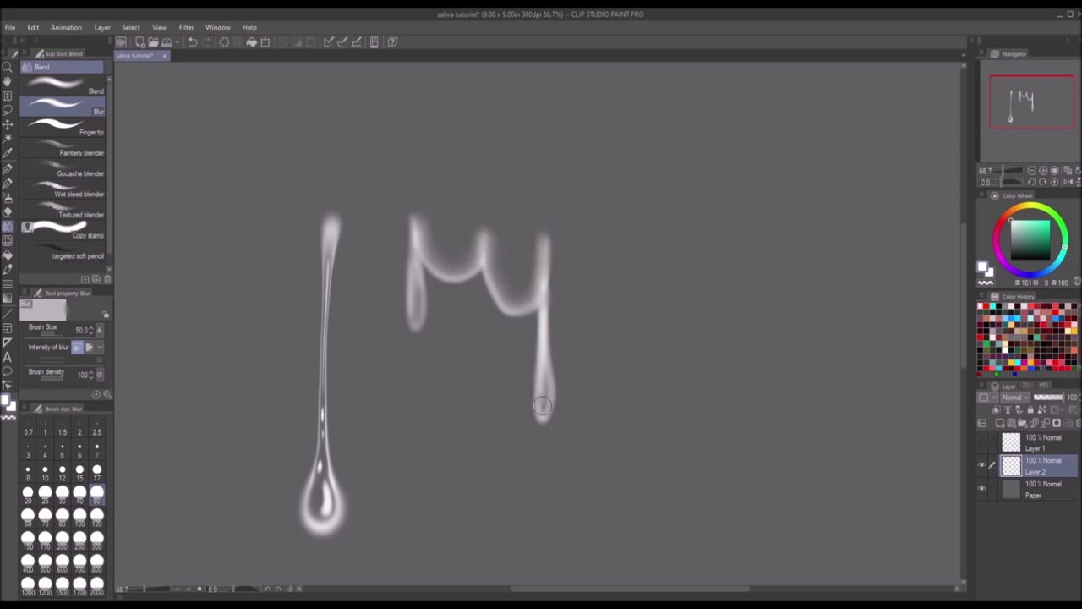
Step: Erase a thin hollow line down the M's left stroke with the Soft eraser at size 17
click(7, 211)
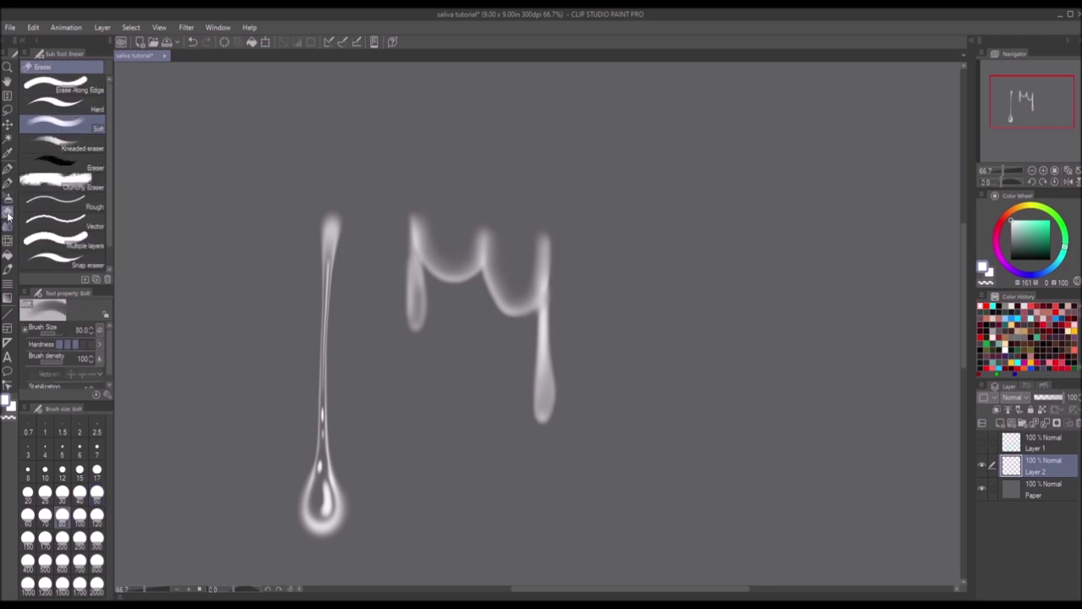
click(61, 492)
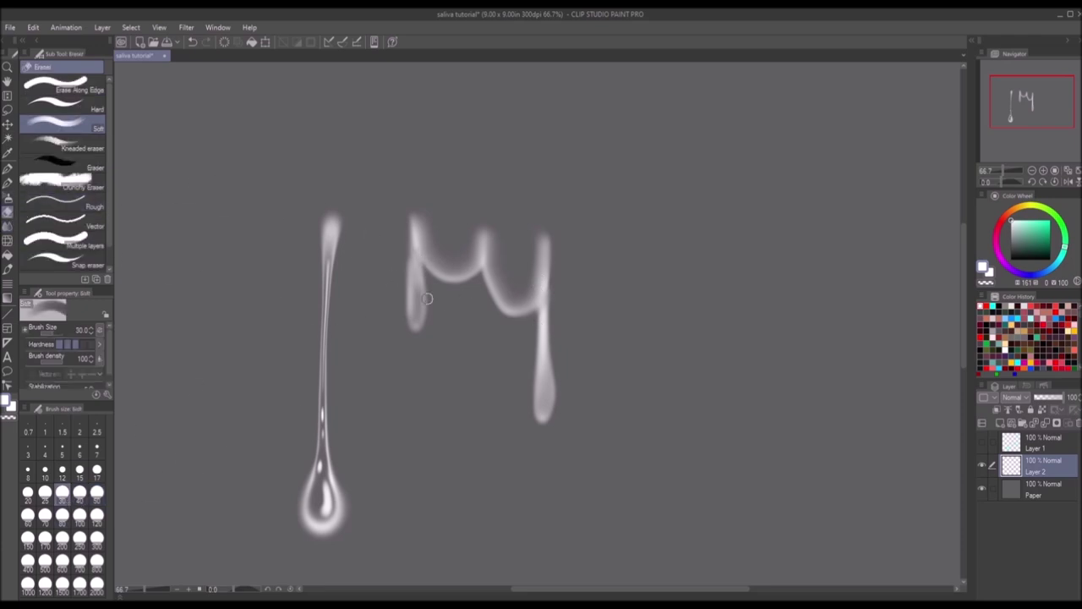
drag(414, 313, 414, 226)
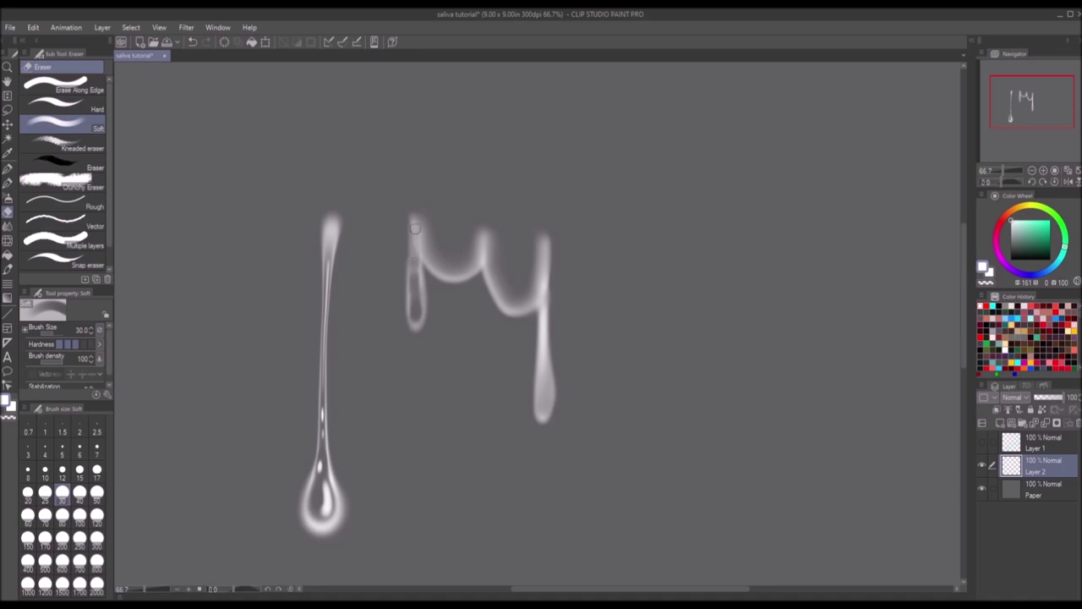
click(97, 471)
key(ctrl+z)
key(ctrl+z)
drag(412, 219, 414, 308)
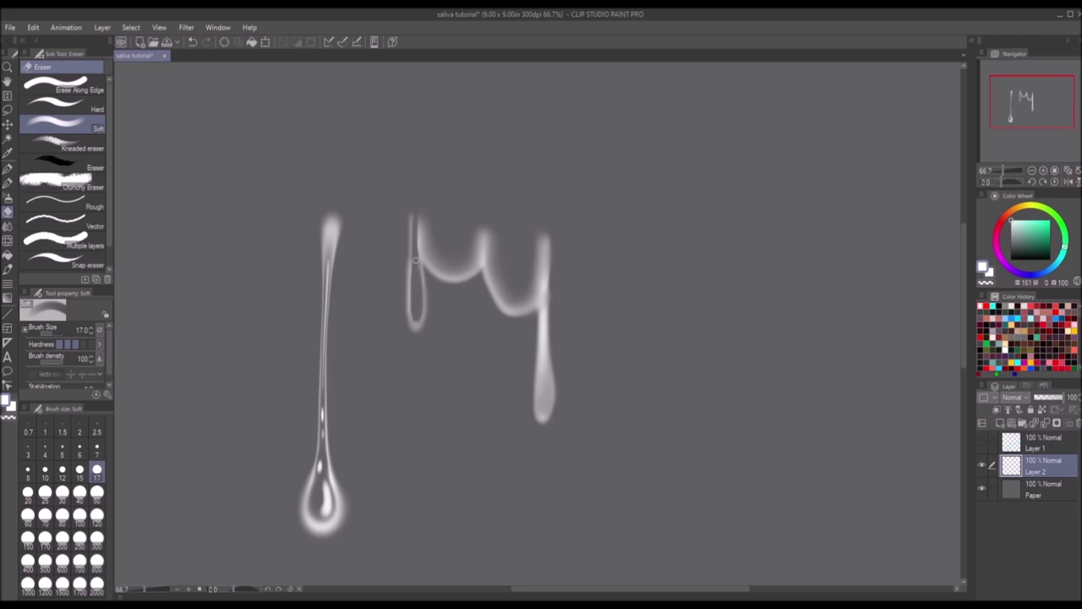
Step: Blur the M's first hump and inner curve after discarding a trial erase there
click(61, 492)
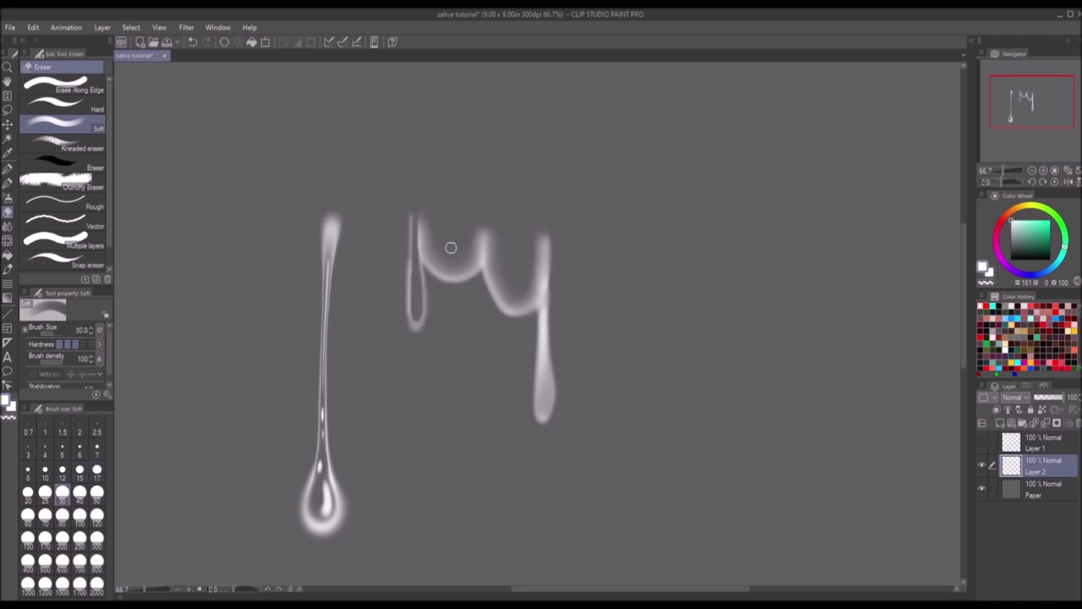
drag(420, 227, 446, 275)
click(96, 469)
key(ctrl+z)
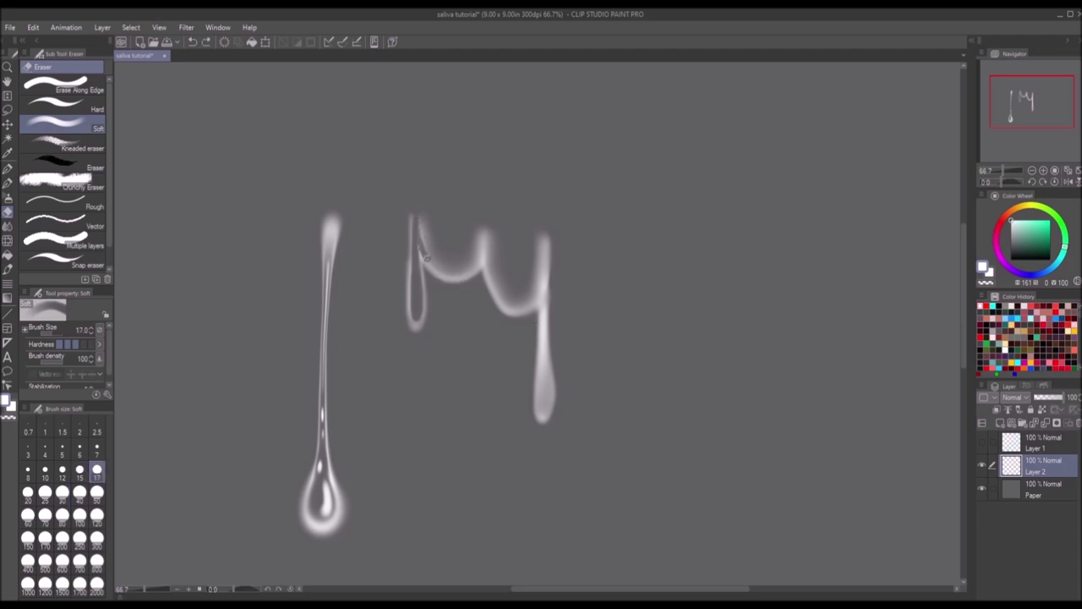
key(j)
drag(425, 240, 460, 275)
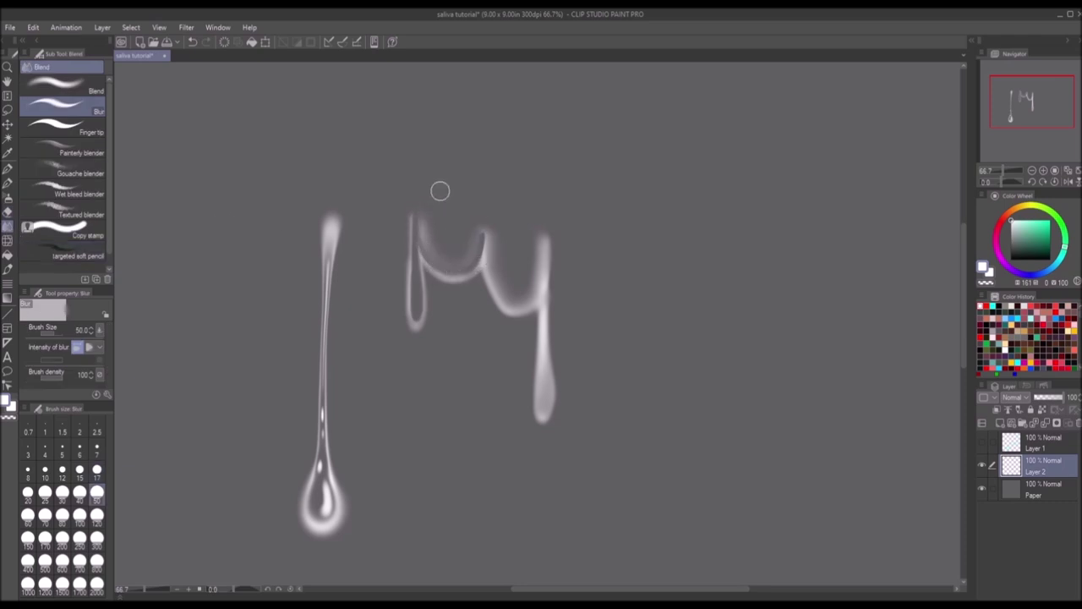
click(9, 212)
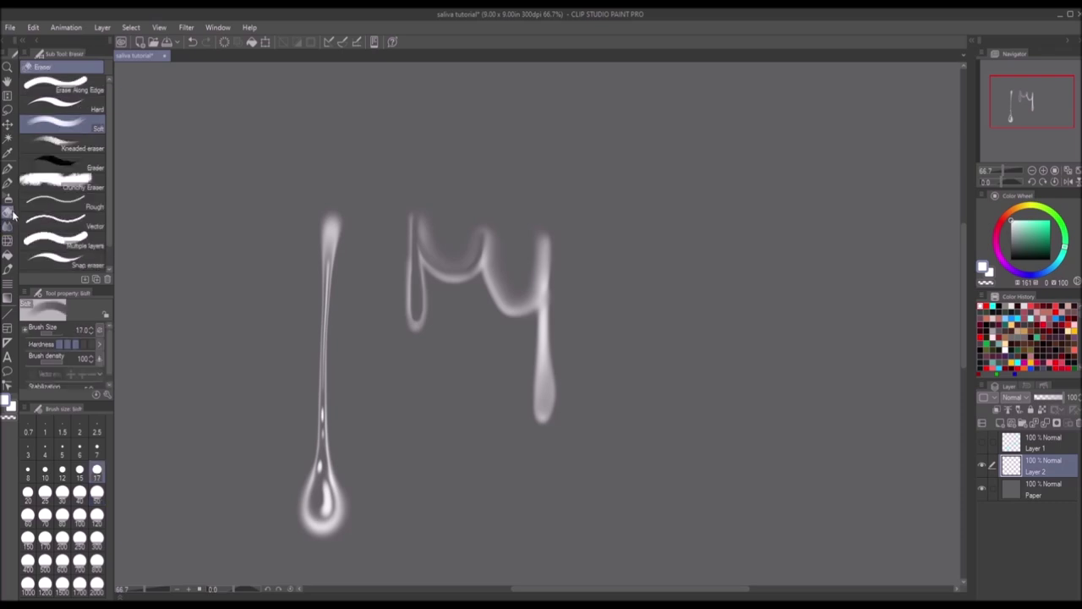
Step: Erase thin hollow lines down the M's middle and right strokes at eraser sizes 17 and 30
mouse_move(487, 246)
mouse_down()
mouse_move(493, 291)
mouse_move(543, 243)
mouse_move(504, 303)
mouse_up()
drag(542, 355, 544, 265)
key(ctrl+z)
mouse_move(545, 348)
mouse_down()
mouse_move(544, 247)
mouse_move(543, 300)
mouse_up()
key(ctrl+z)
drag(543, 245, 544, 351)
drag(544, 284, 544, 393)
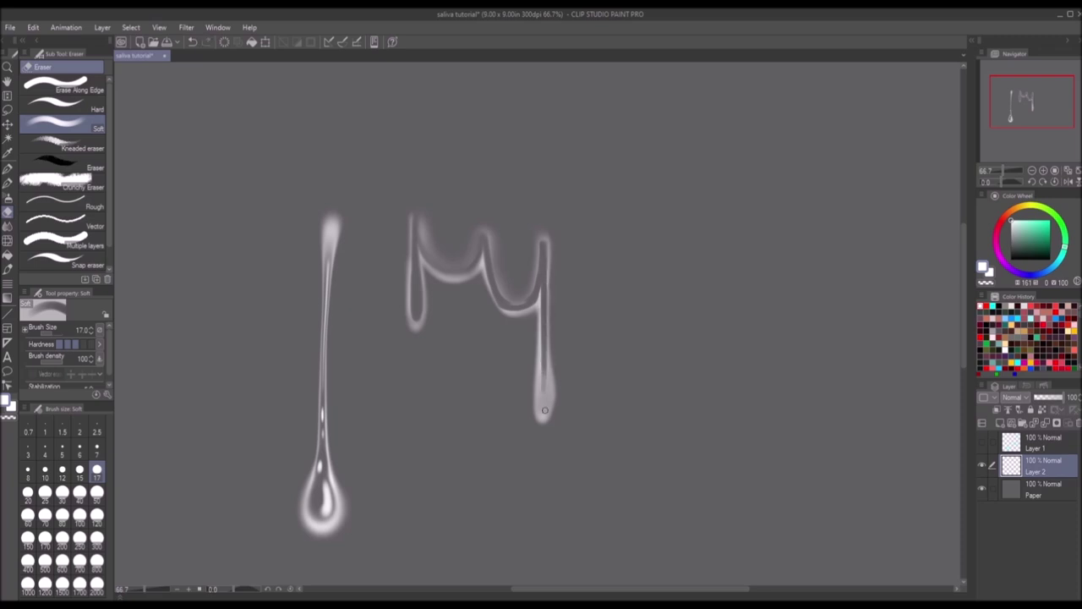
click(62, 492)
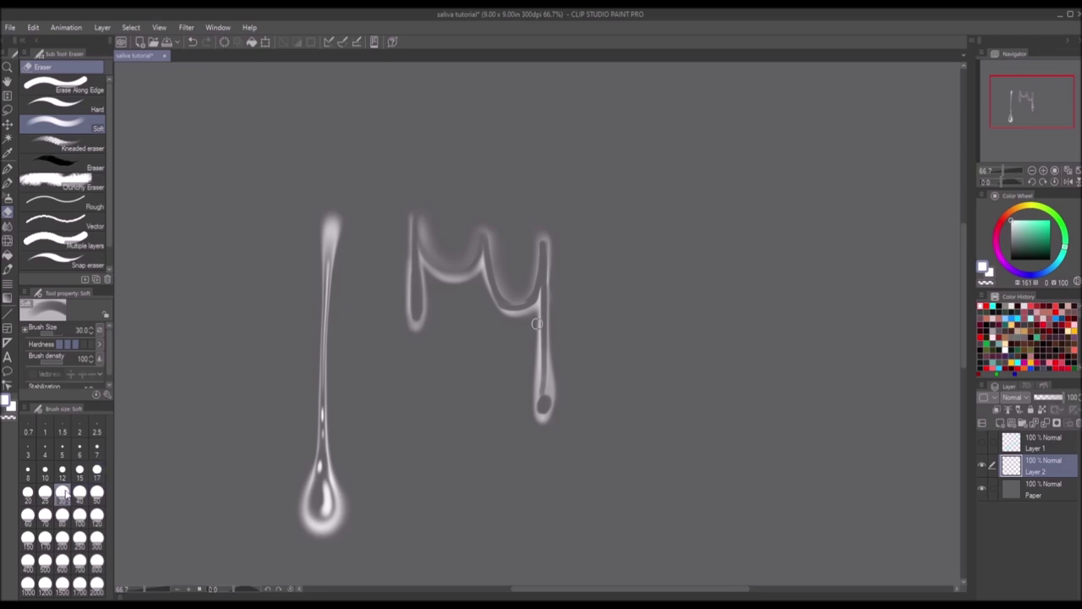
drag(544, 406, 542, 363)
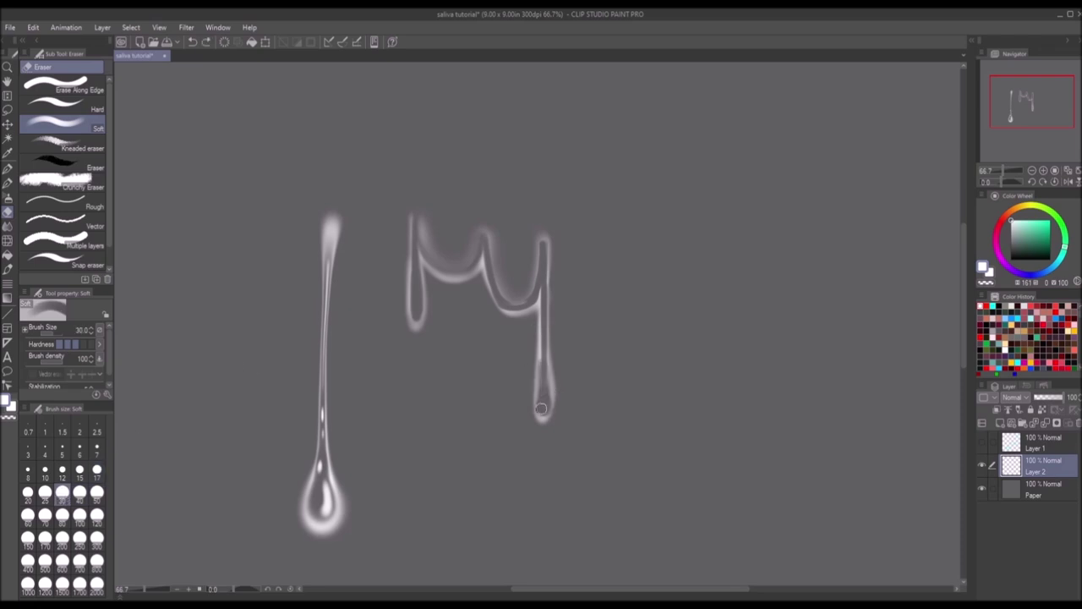
drag(543, 414, 543, 348)
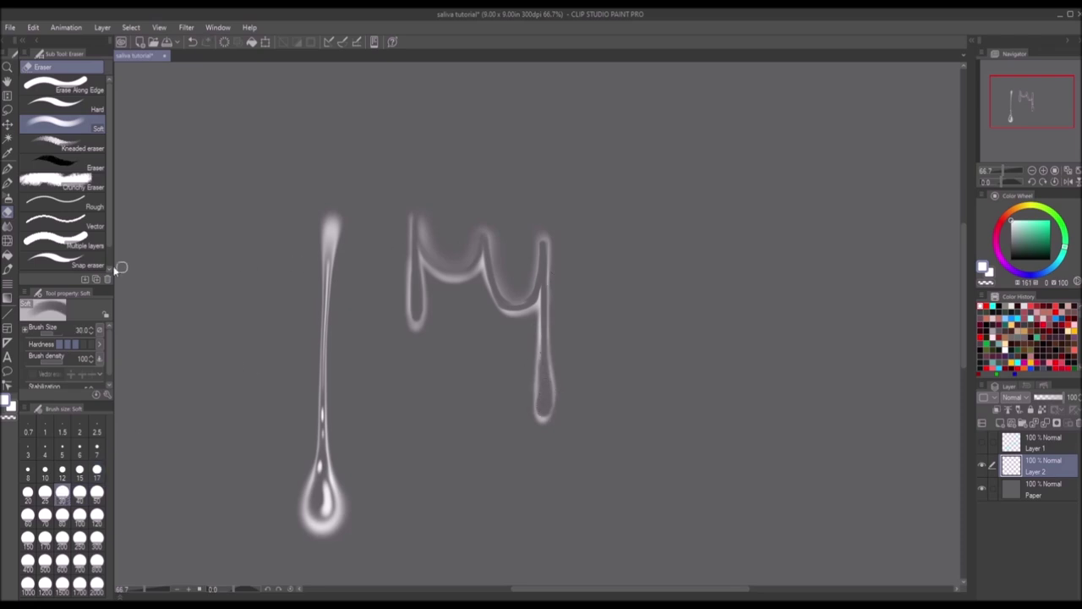
Step: Blur the M's right stroke, then fade the left arch and middle hump with a size 50 eraser
click(7, 227)
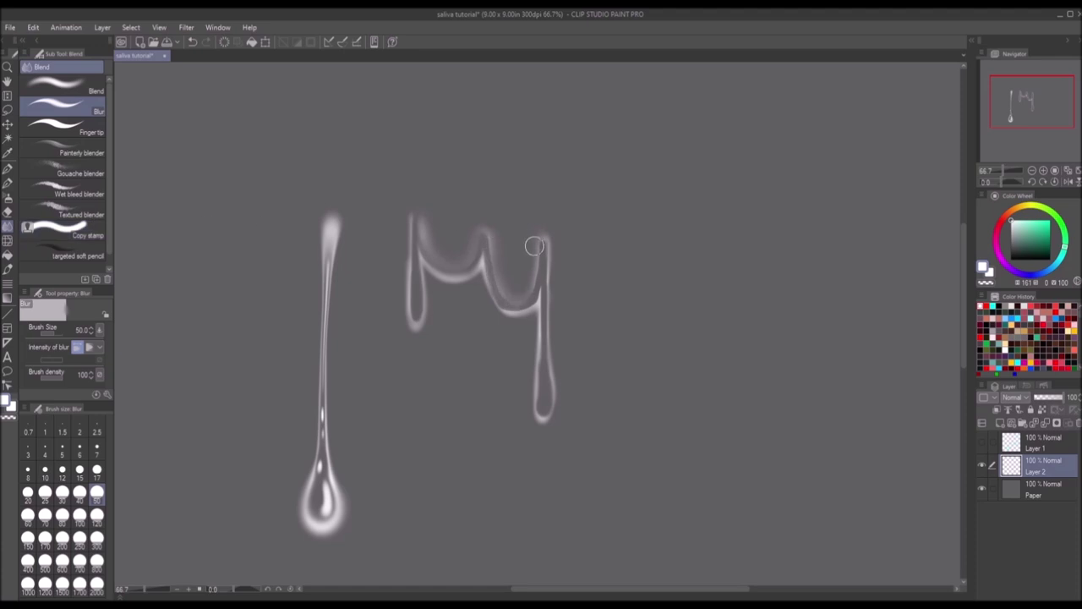
drag(544, 225, 545, 332)
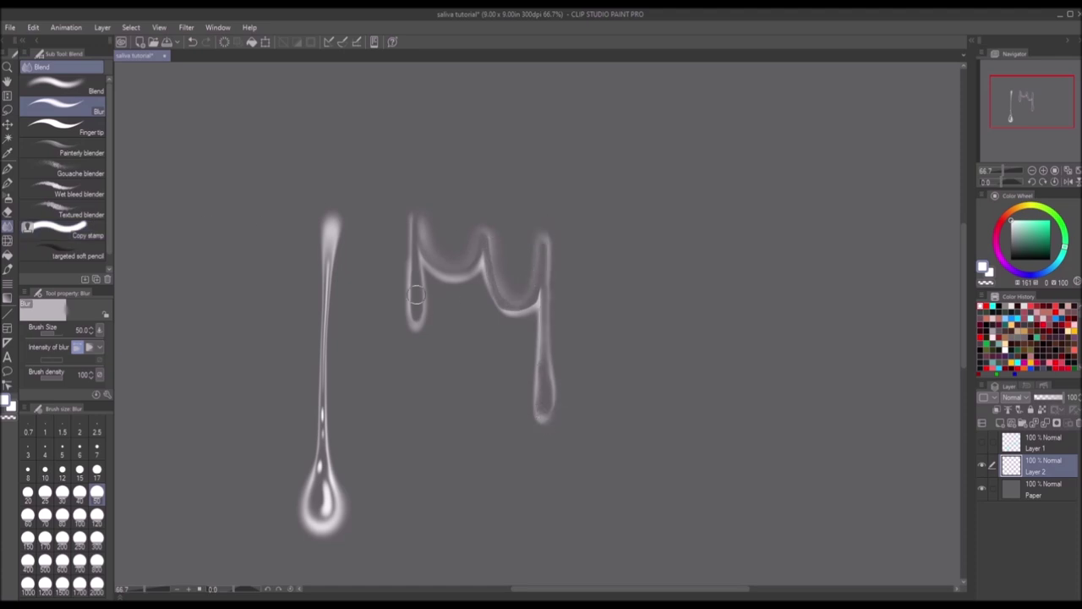
click(6, 211)
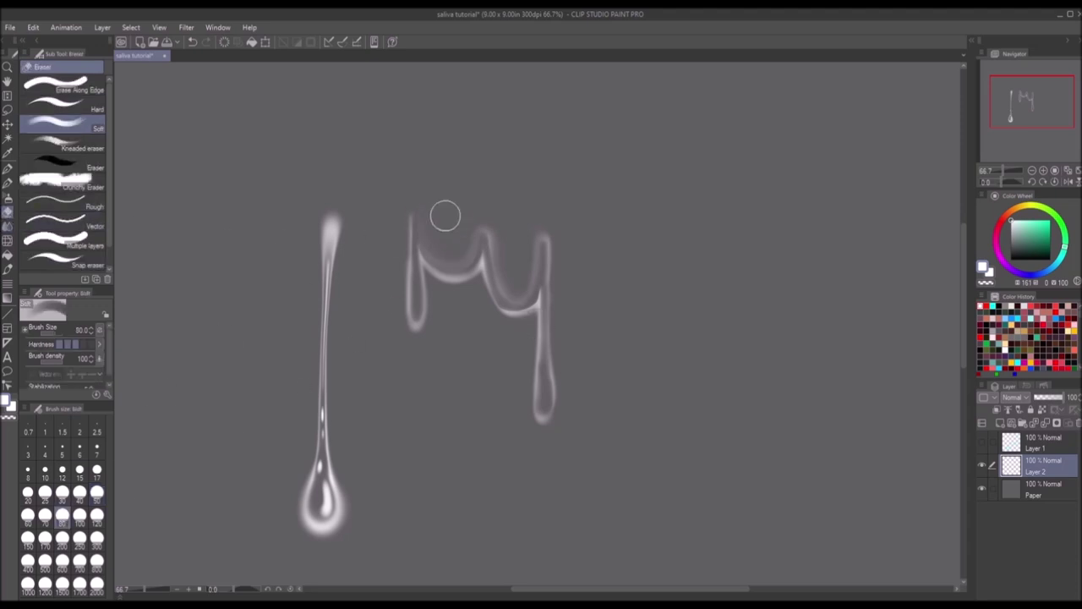
click(96, 492)
mouse_move(460, 213)
mouse_down()
mouse_move(448, 254)
mouse_move(451, 231)
mouse_move(501, 248)
mouse_move(510, 275)
mouse_move(526, 272)
mouse_up()
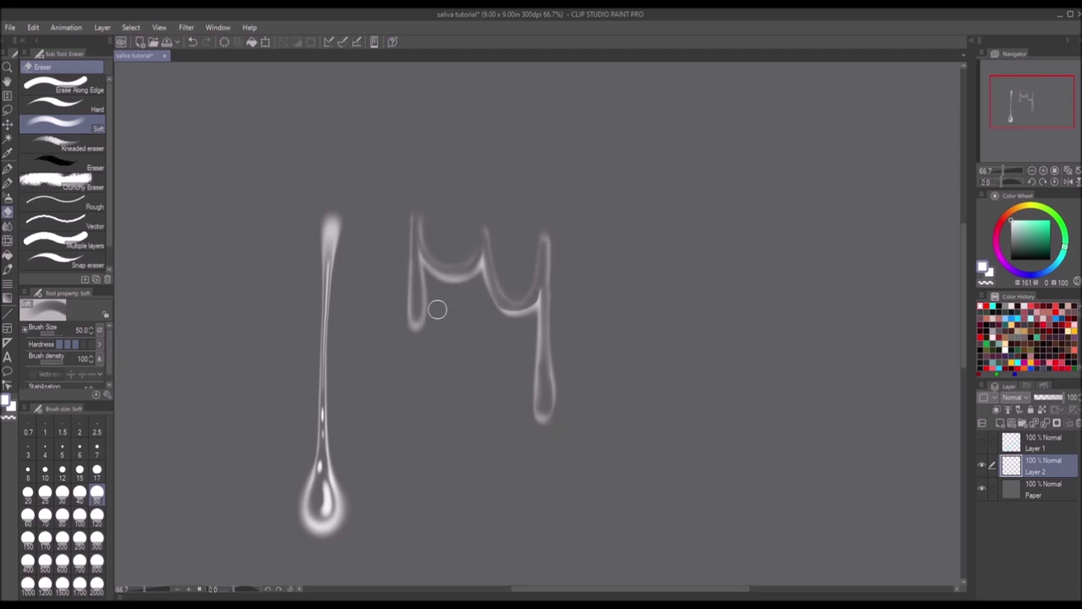
click(12, 195)
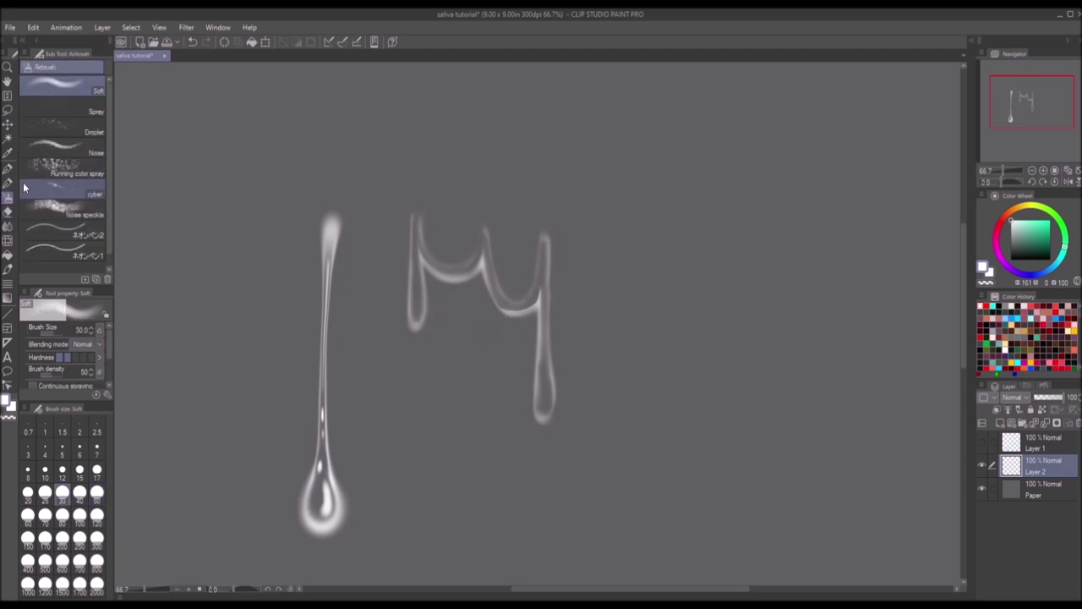
Step: Add a thin highlight and a bright dot on the M's left stroke with a size 7 airbrush
scroll(514, 251, up, 1)
click(61, 470)
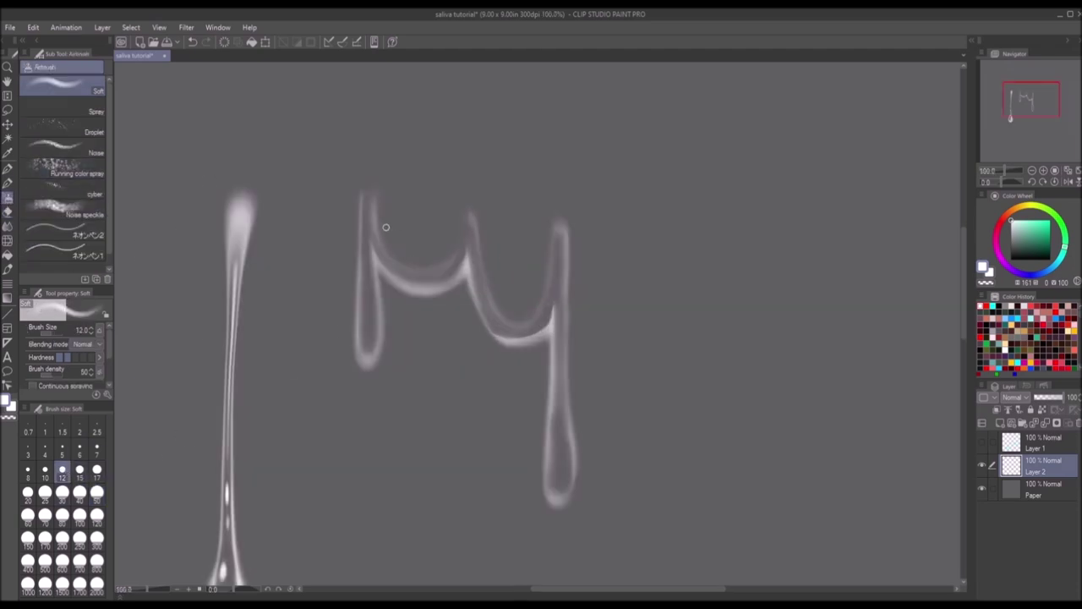
scroll(389, 226, up, 1)
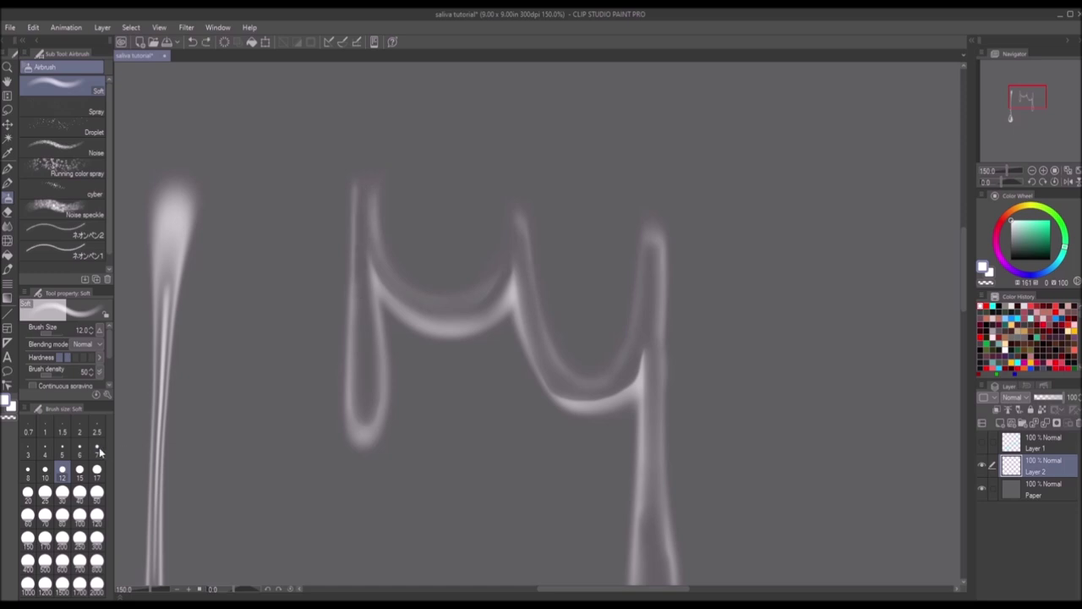
click(97, 448)
drag(362, 186, 363, 277)
key(ctrl+z)
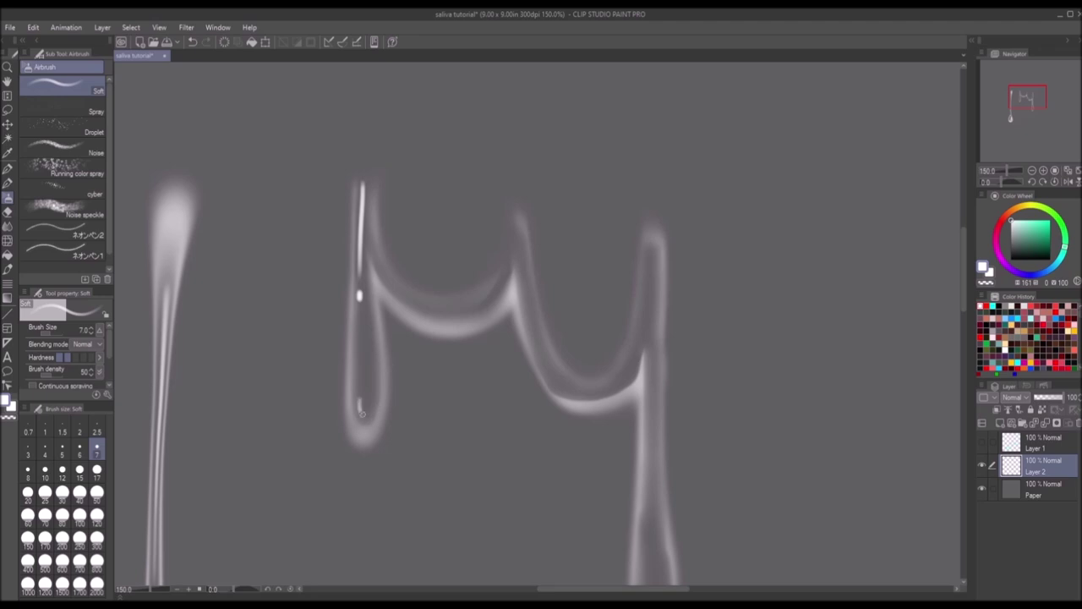
click(361, 407)
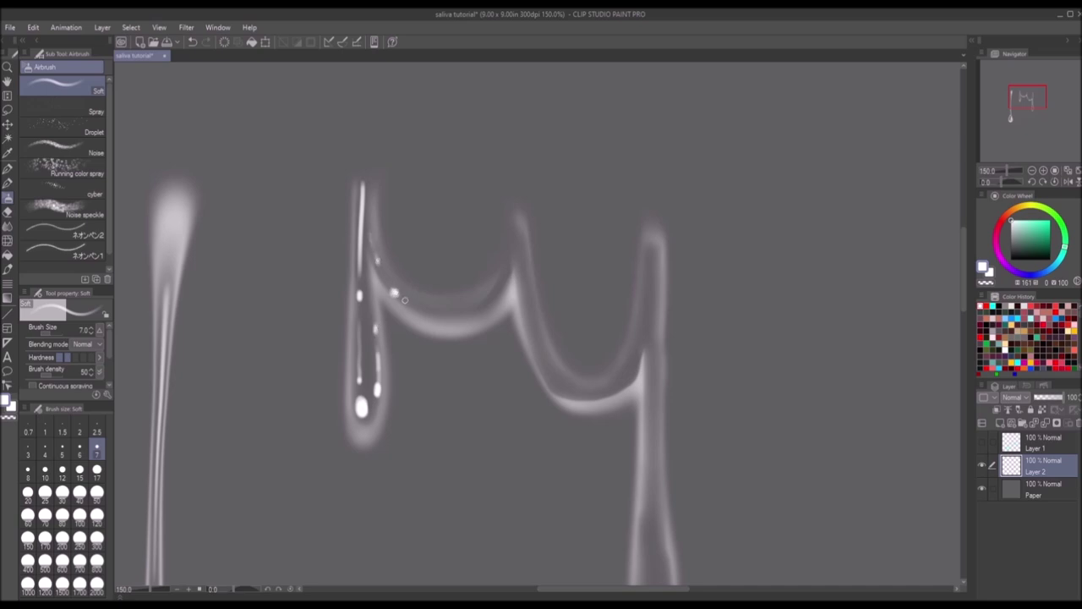
key(ctrl+z)
Step: Paint white highlight streaks along the M's arch and right stem
drag(406, 301, 437, 313)
drag(519, 254, 518, 240)
drag(524, 289, 531, 327)
key(ctrl+z)
drag(519, 277, 546, 350)
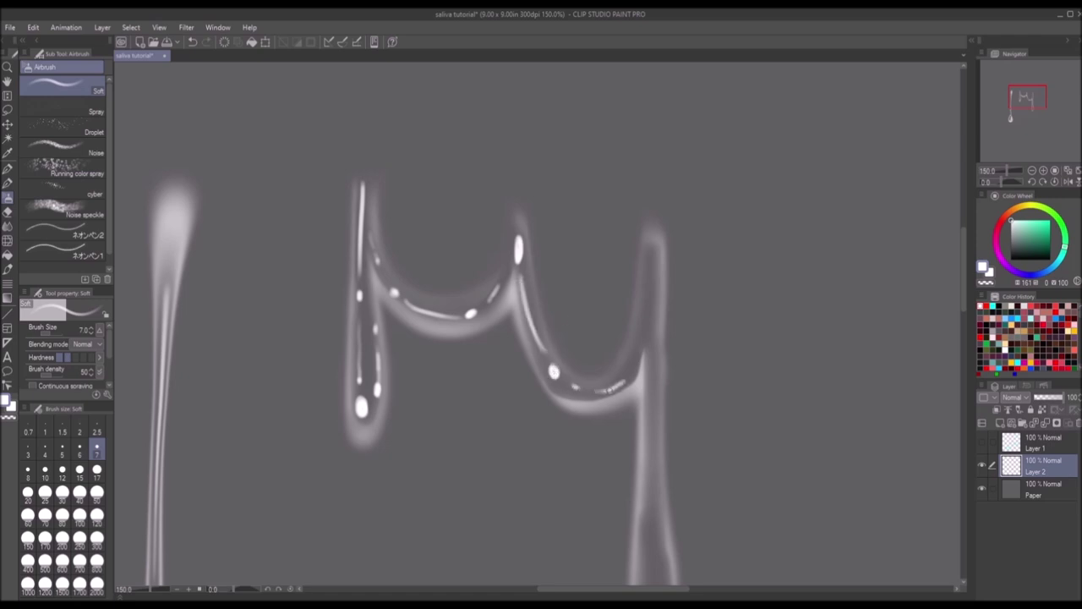
drag(639, 356, 645, 311)
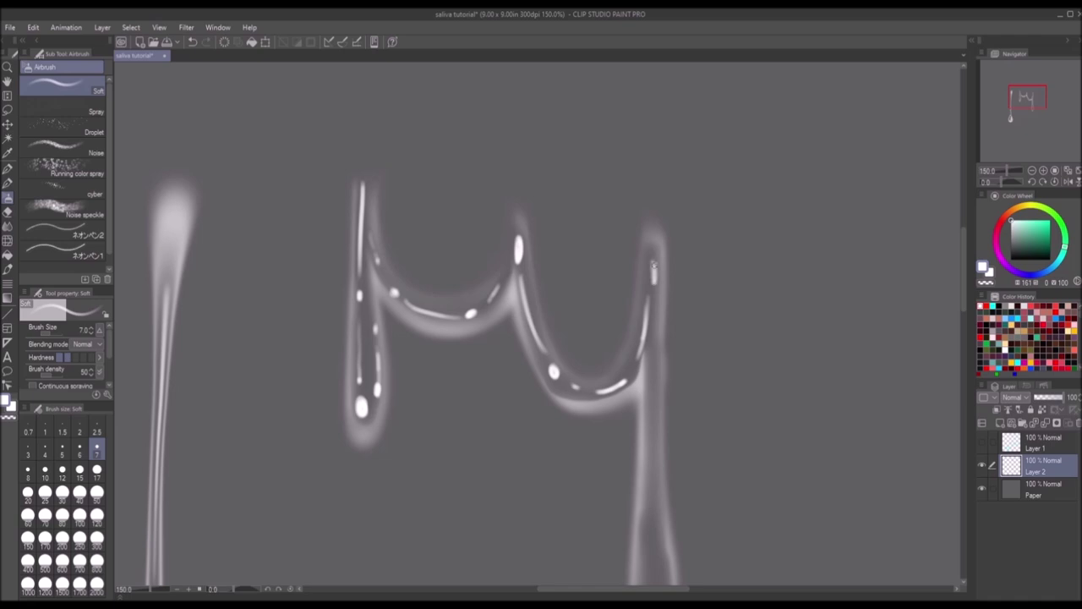
Step: Paint a thin highlight down the right stroke and brighten the drip's lower end at size 12
scroll(653, 275, down, 2)
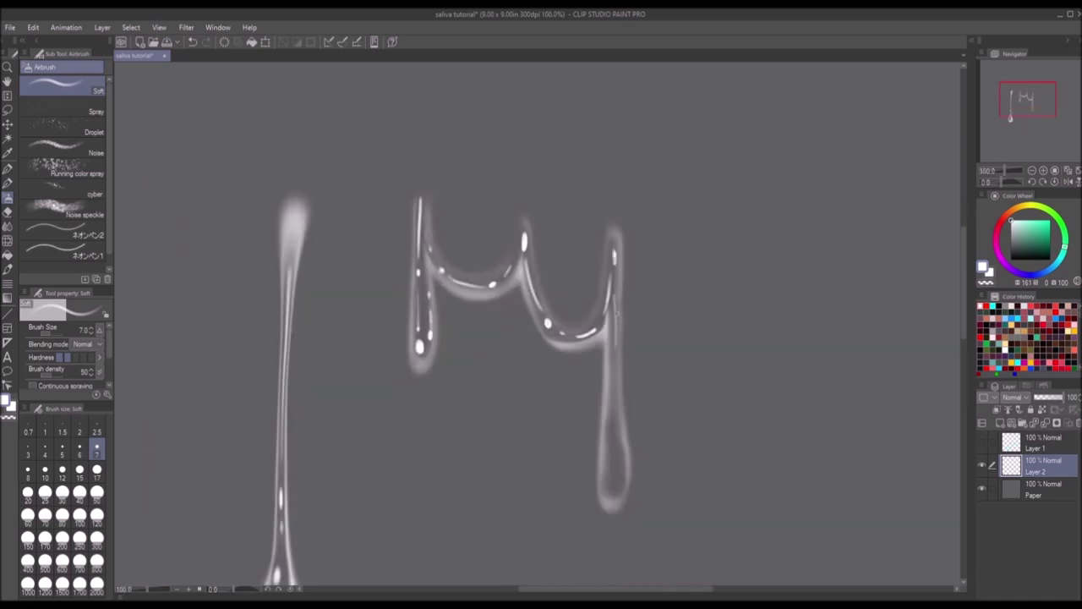
drag(616, 296, 614, 370)
click(61, 470)
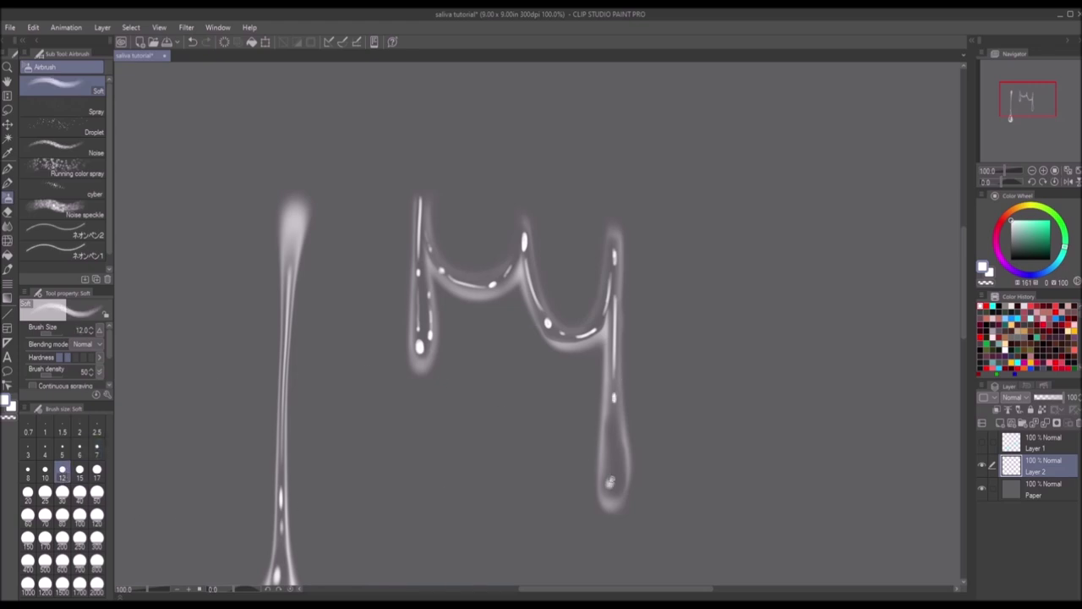
drag(610, 414, 610, 443)
scroll(555, 326, down, 2)
Step: Liquify-push the M's left stroke and middle peak into a smoother shape
scroll(574, 355, down, 2)
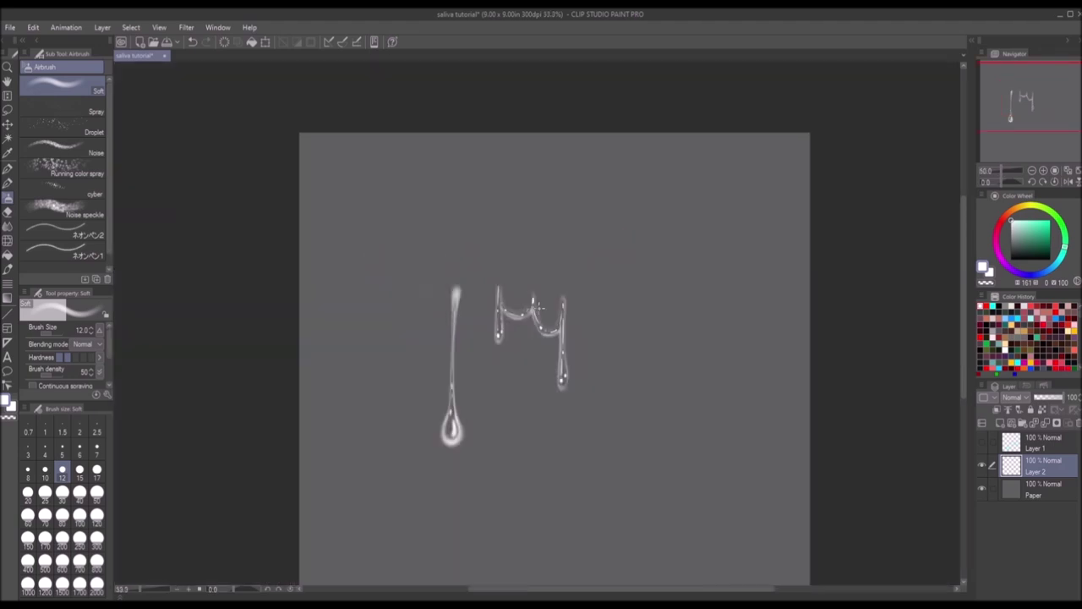
scroll(575, 355, up, 1)
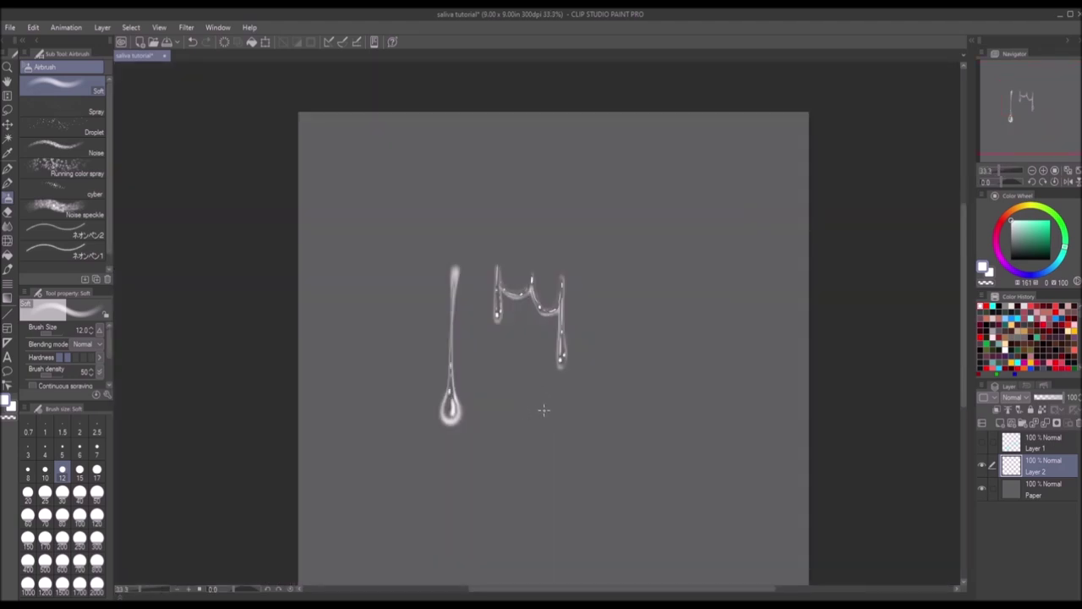
scroll(546, 298, up, 2)
click(9, 242)
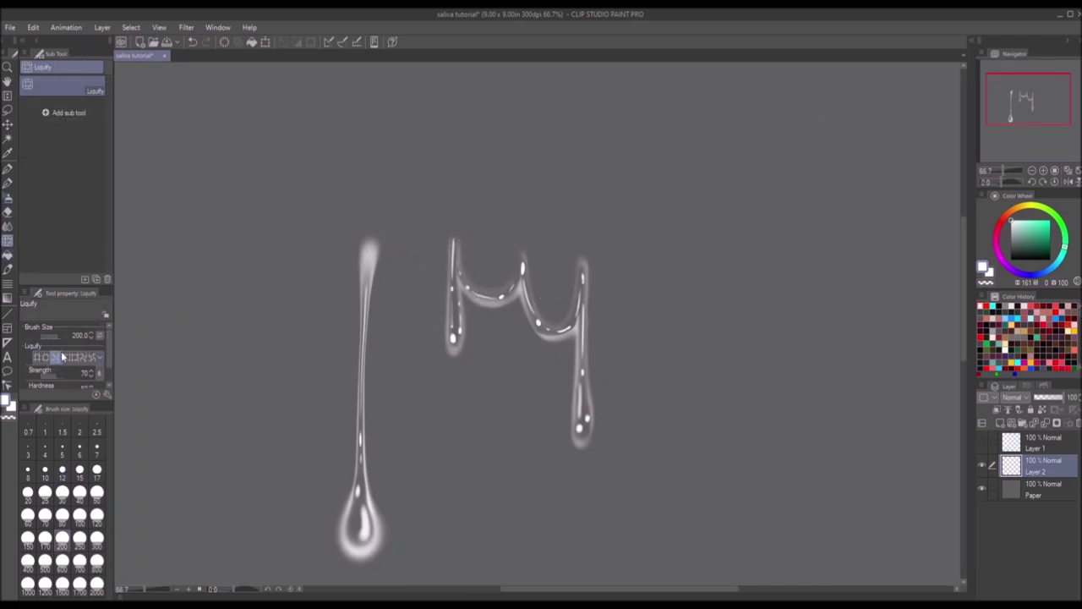
drag(422, 270, 433, 263)
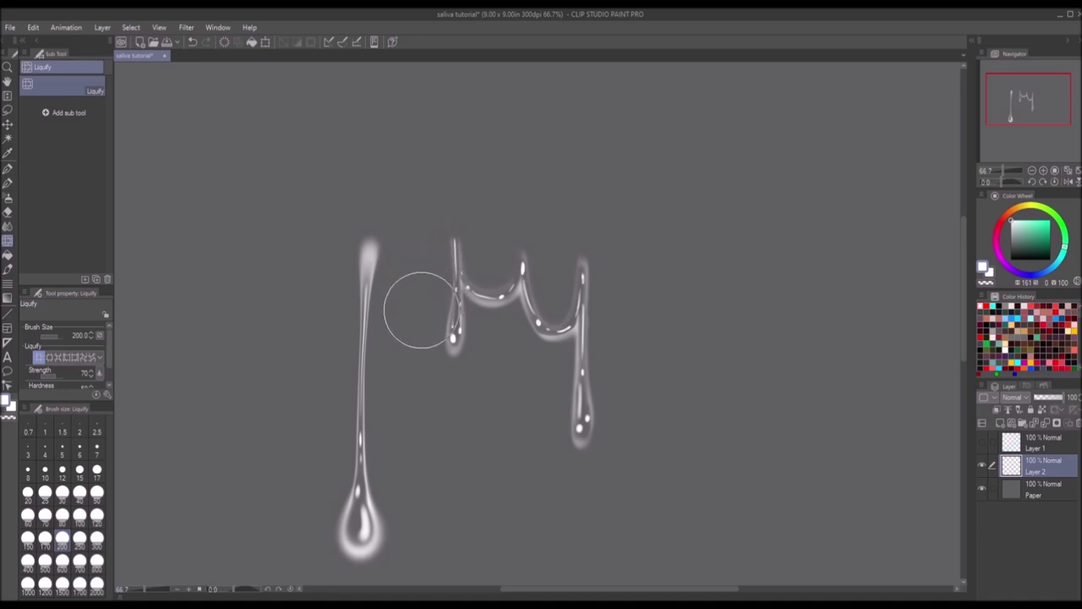
Step: Resize the liquify brush, change push mode, and smooth the strand's lower dip and left loop
click(96, 514)
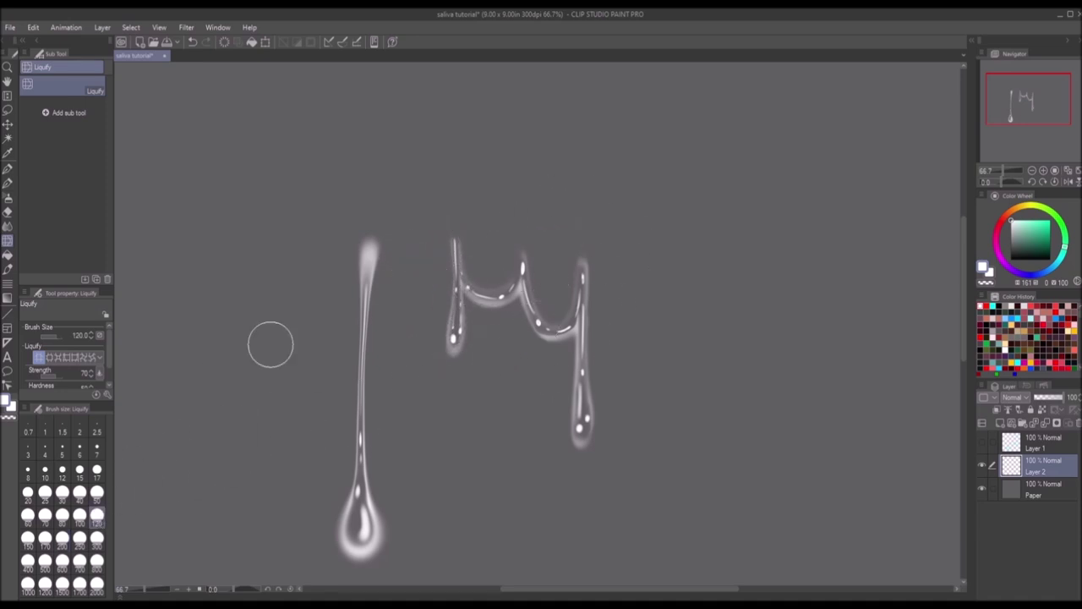
click(62, 492)
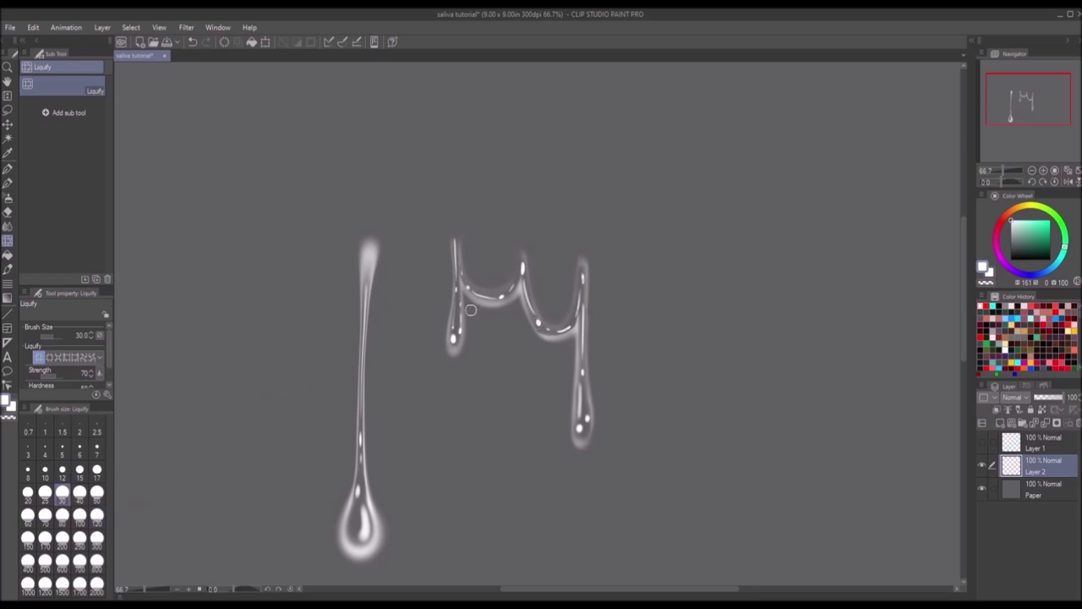
click(61, 515)
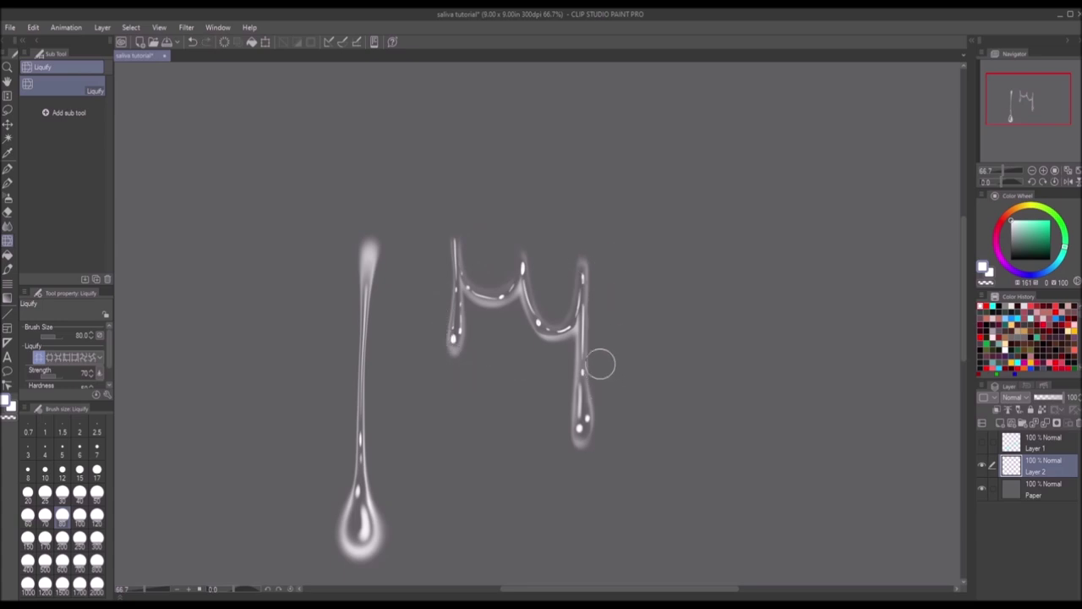
click(59, 356)
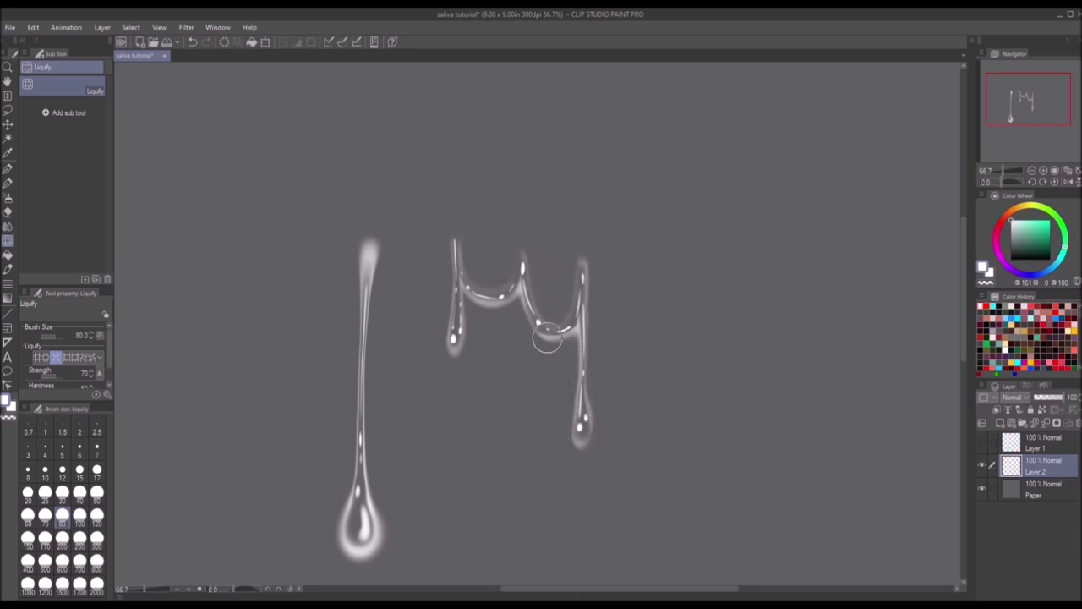
mouse_move(557, 318)
mouse_down()
mouse_move(550, 331)
mouse_move(573, 311)
mouse_up()
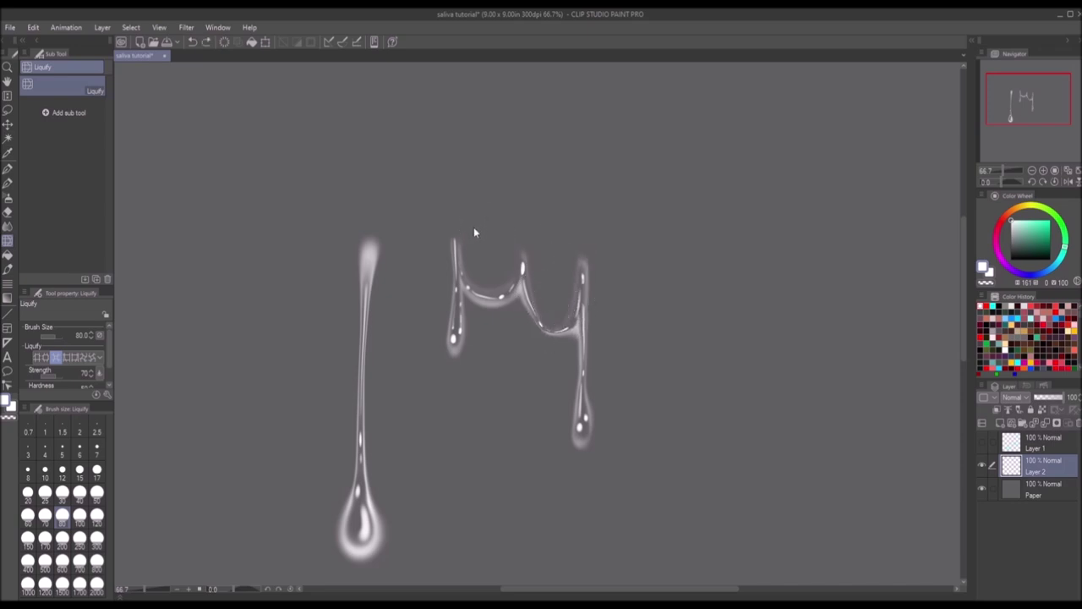
mouse_move(481, 297)
mouse_down()
mouse_move(494, 304)
mouse_move(507, 244)
mouse_move(491, 377)
mouse_up()
scroll(527, 229, down, 1)
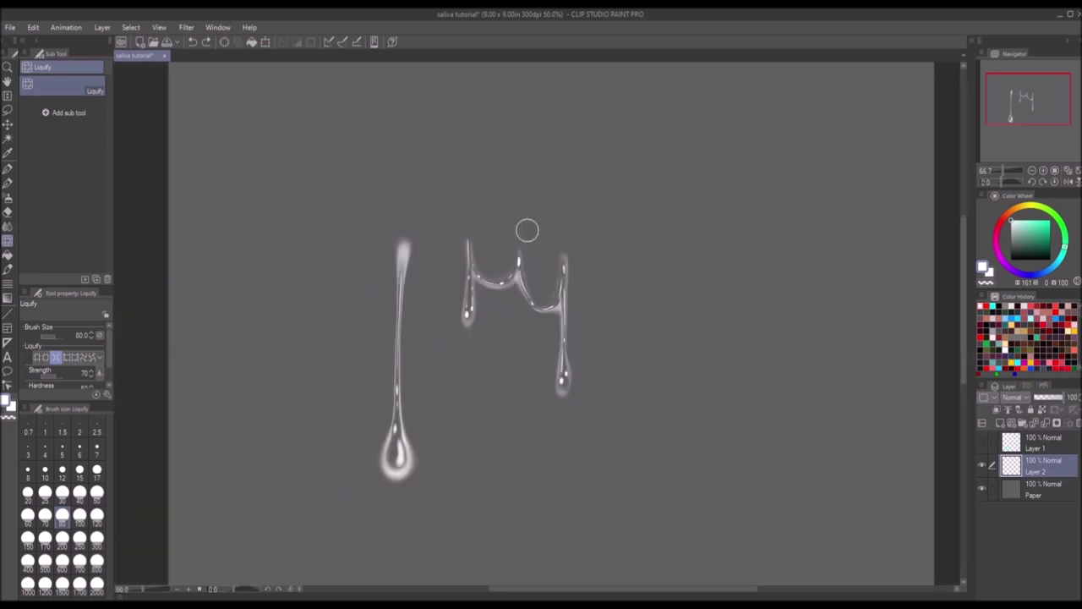
Step: Move the whole drip layer up and left to the canvas's top-left area
scroll(604, 201, down, 1)
scroll(625, 270, up, 1)
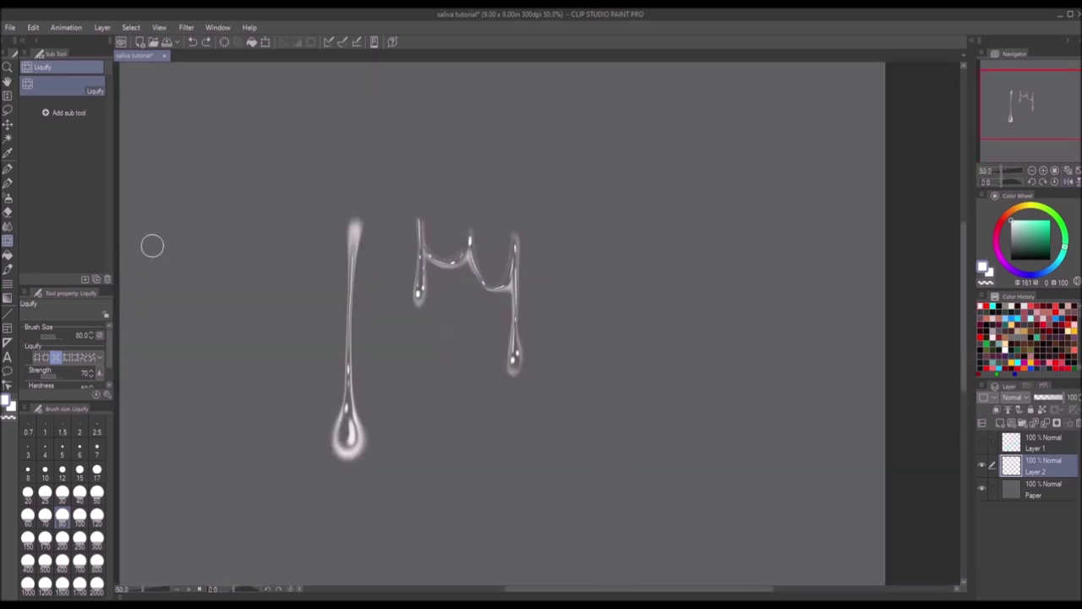
click(6, 186)
click(8, 197)
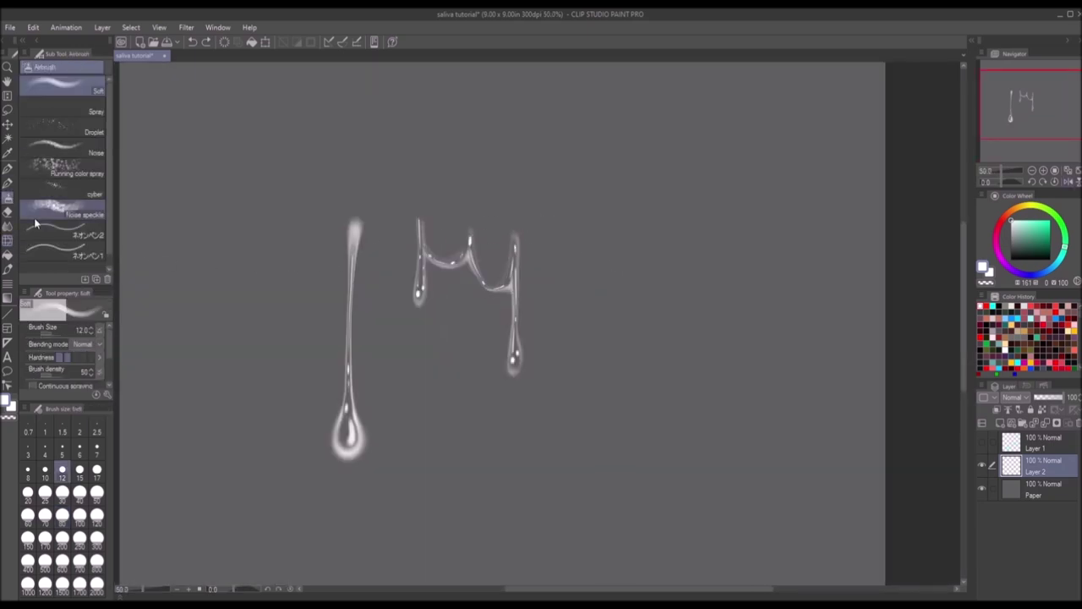
scroll(525, 341, down, 1)
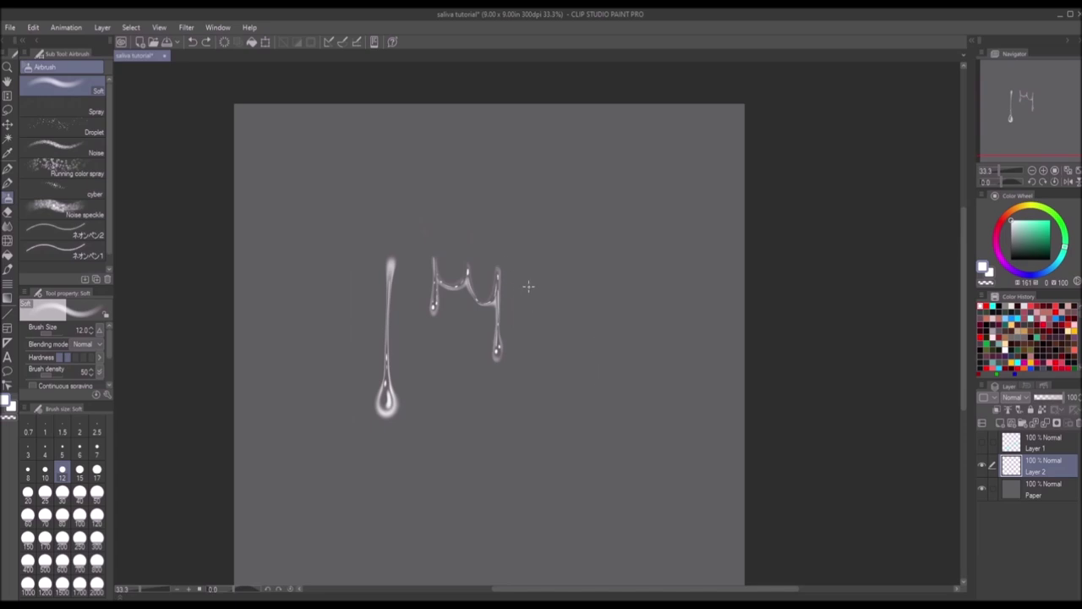
scroll(423, 306, up, 1)
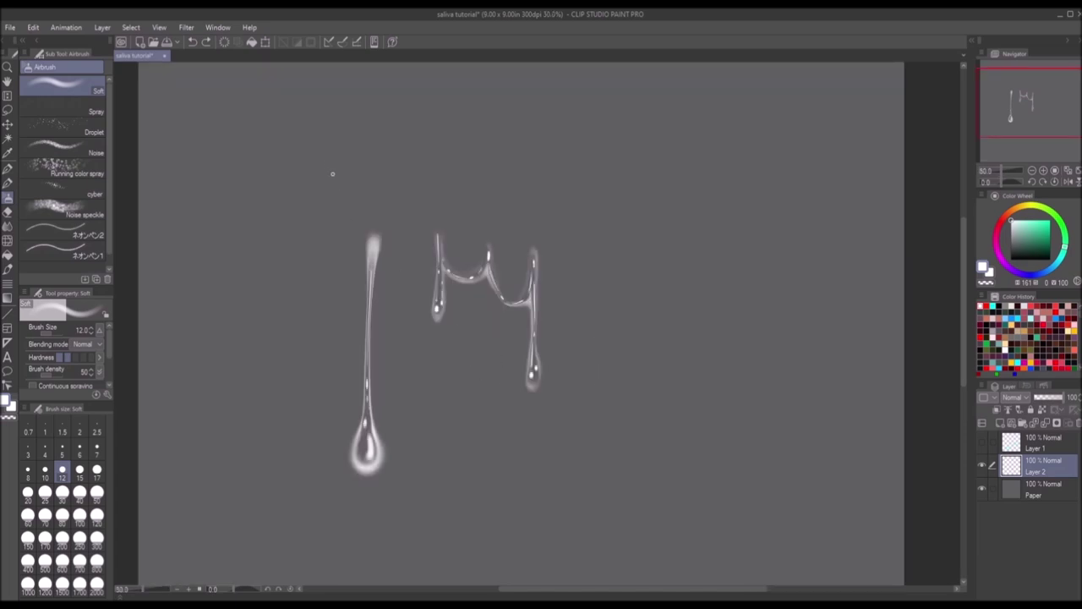
scroll(538, 366, down, 1)
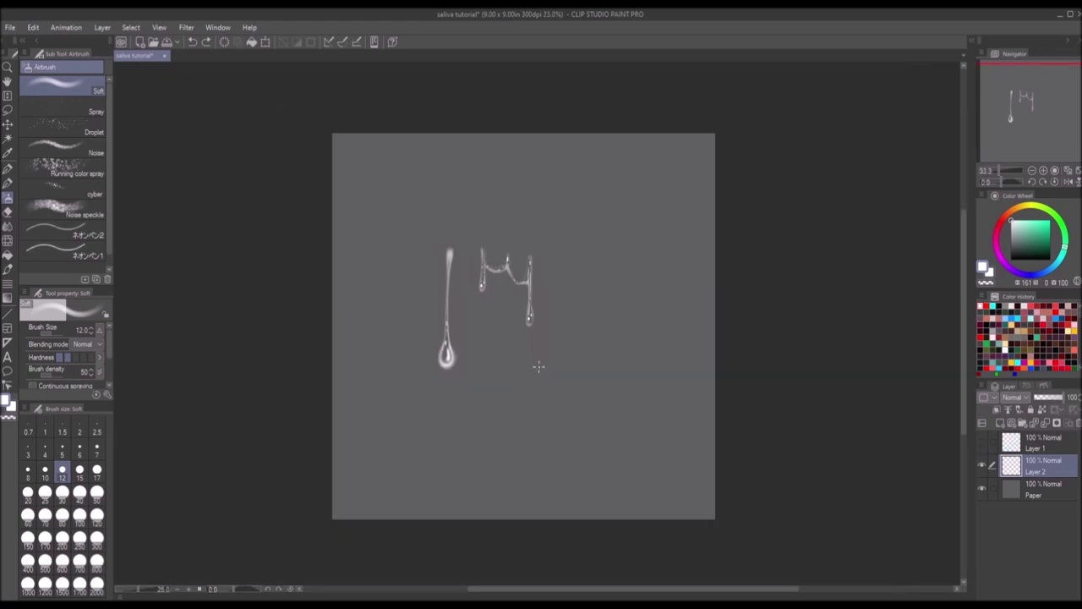
scroll(550, 303, up, 1)
click(7, 124)
mouse_move(536, 392)
mouse_down()
mouse_move(409, 285)
mouse_move(435, 282)
mouse_up()
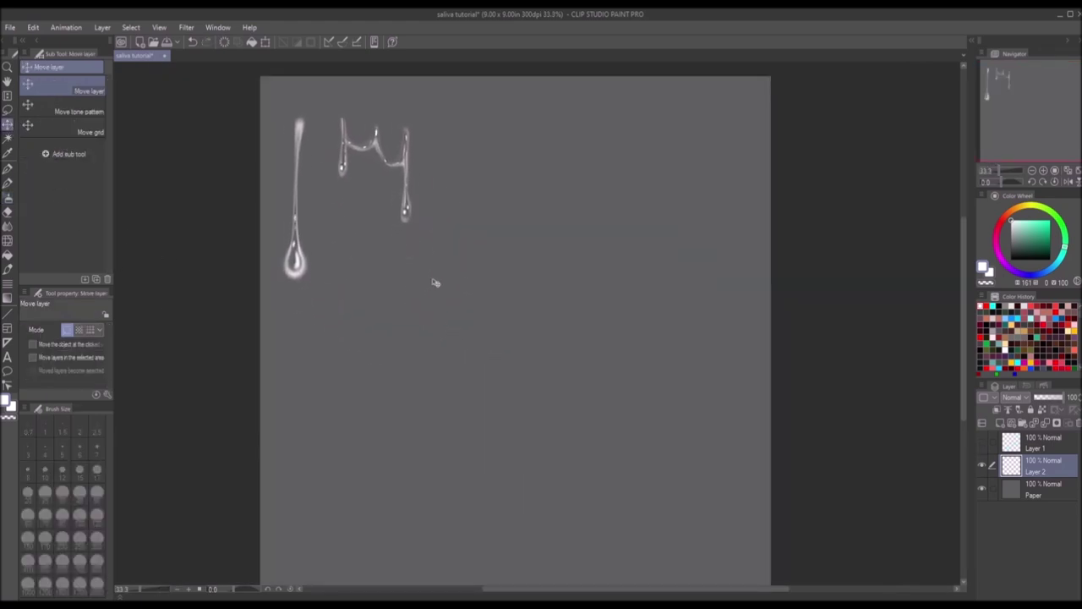
Step: Paint a curved white oval stroke with the soft airbrush to start a new strand
click(8, 200)
scroll(414, 372, down, 1)
scroll(502, 234, up, 1)
scroll(522, 222, up, 1)
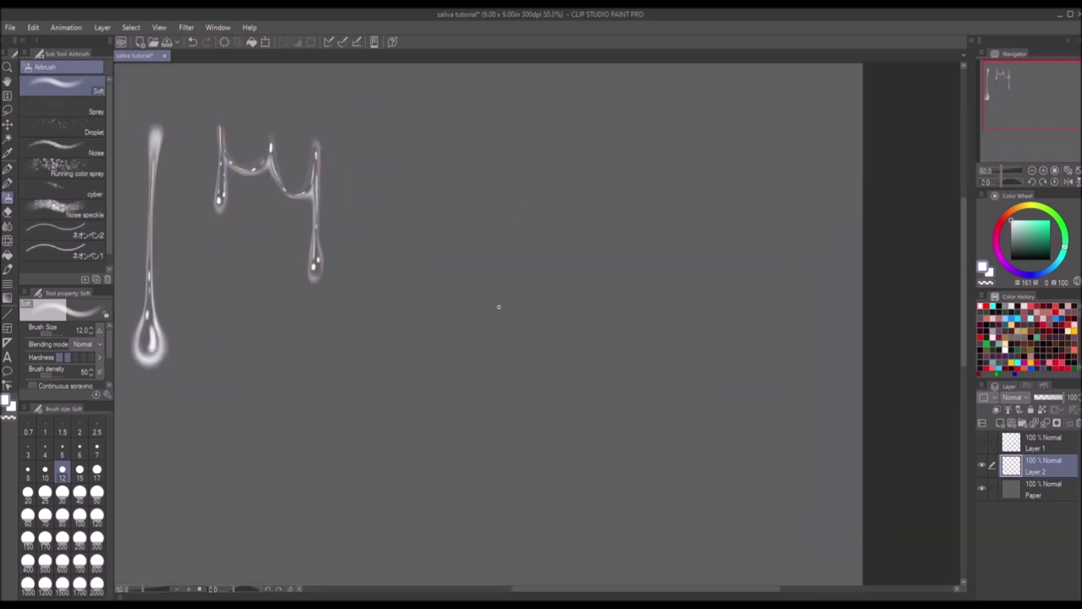
drag(491, 284, 461, 334)
Step: Paint a curved white airbrush stroke to the right of the drips, redrawing it until it sits right
key(ctrl+z)
drag(473, 263, 446, 311)
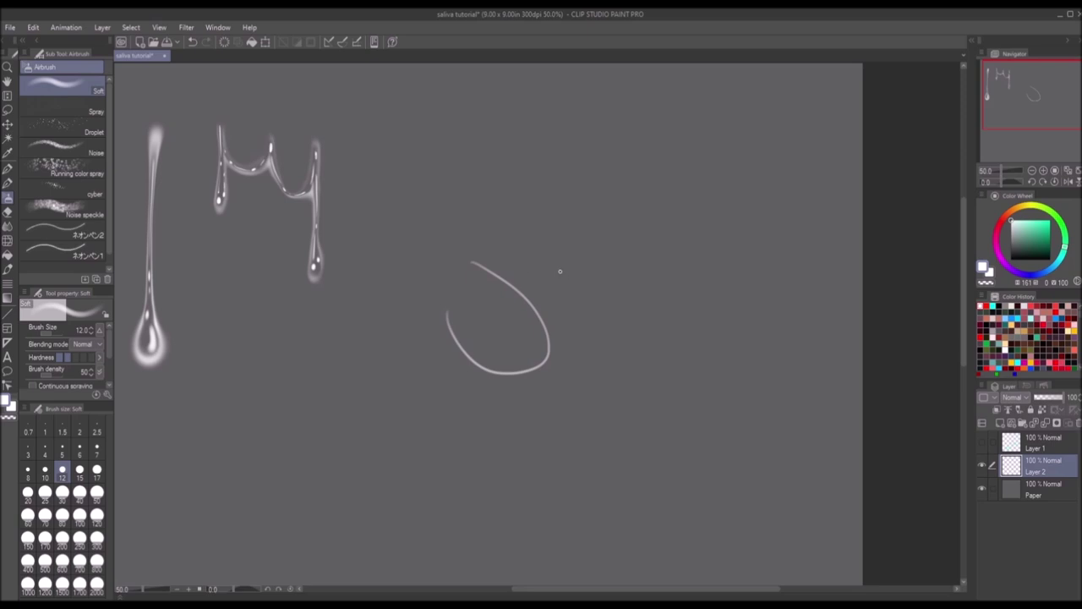
key(ctrl+z)
drag(477, 276, 467, 371)
key(ctrl+z)
drag(473, 264, 441, 360)
Step: Retrace the curve with the airbrush at size 30 to thicken it into a C-shaped arc
click(66, 499)
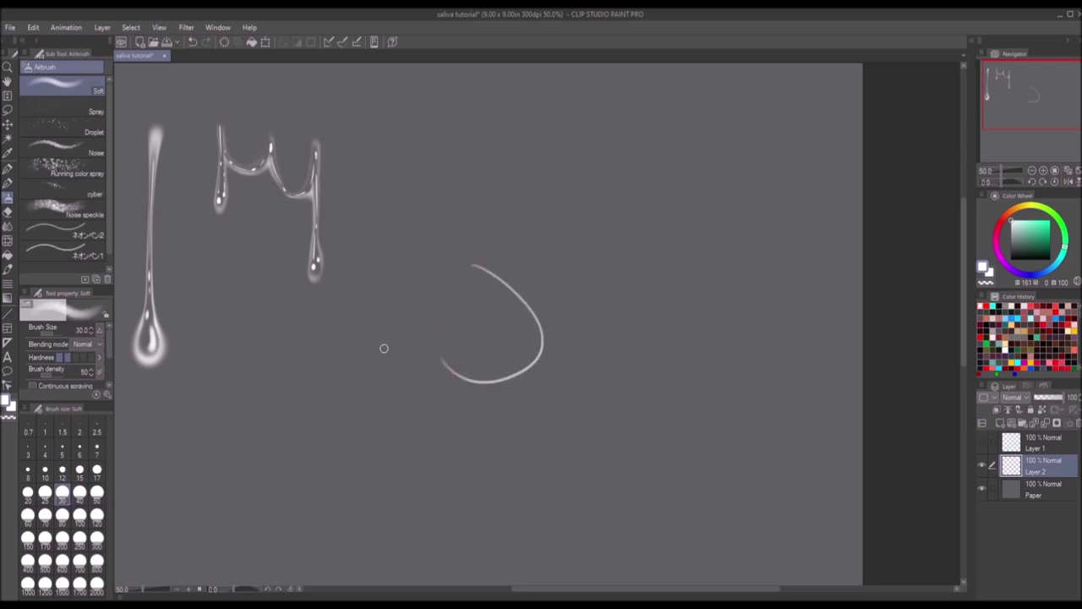
scroll(498, 301, up, 3)
drag(448, 230, 524, 425)
key(h)
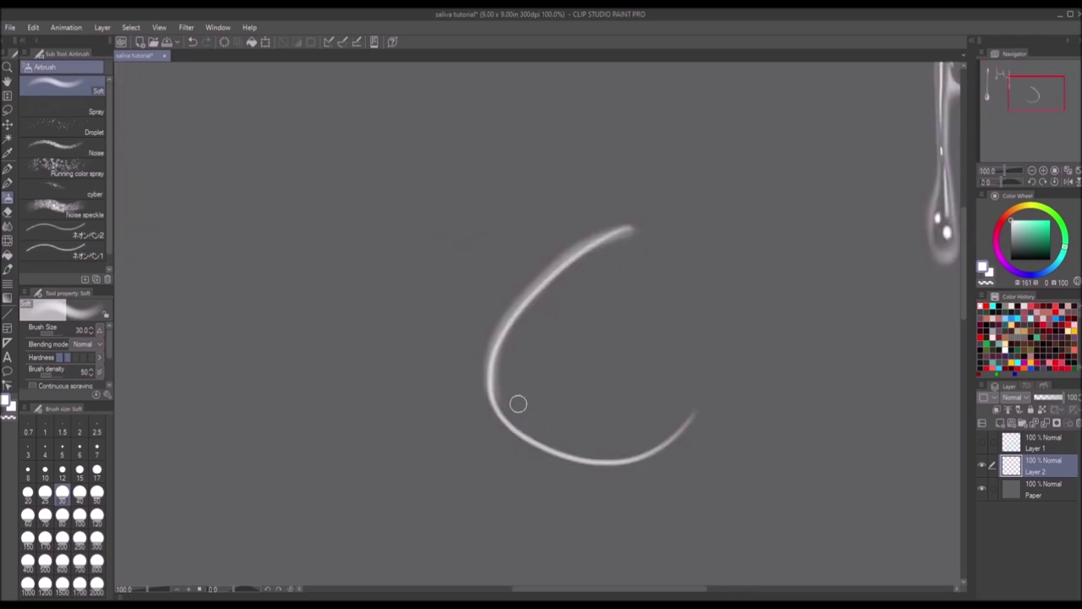
drag(632, 225, 497, 345)
mouse_move(557, 278)
mouse_down()
mouse_move(607, 456)
mouse_move(686, 395)
mouse_up()
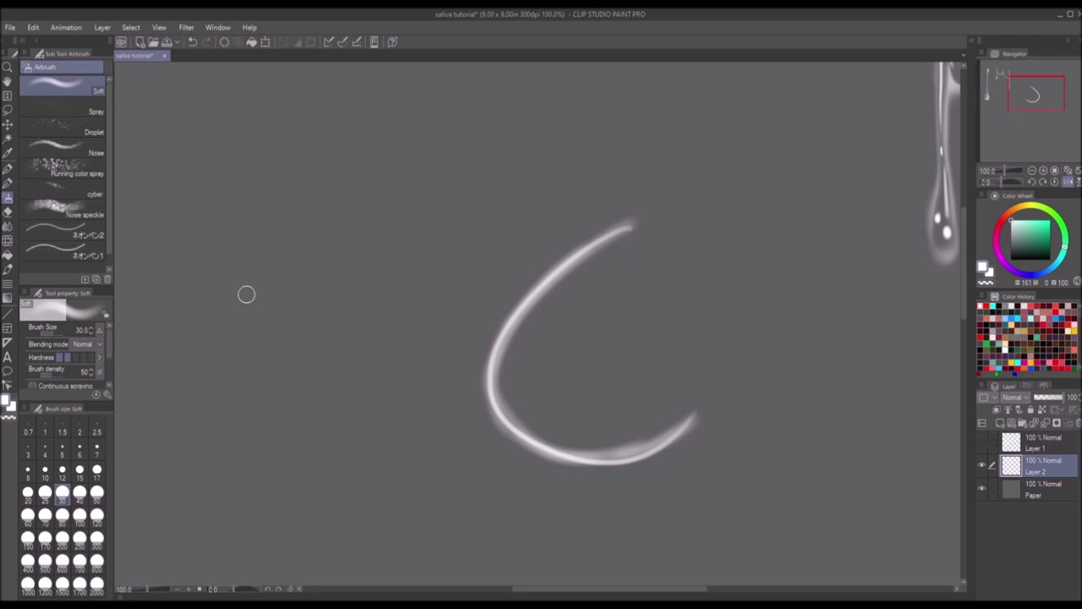
Step: Soften the thick arc along its length with the Blur blend tool
click(7, 226)
mouse_move(606, 242)
mouse_down()
mouse_move(543, 307)
mouse_move(504, 429)
mouse_move(608, 430)
mouse_move(607, 442)
mouse_move(693, 416)
mouse_up()
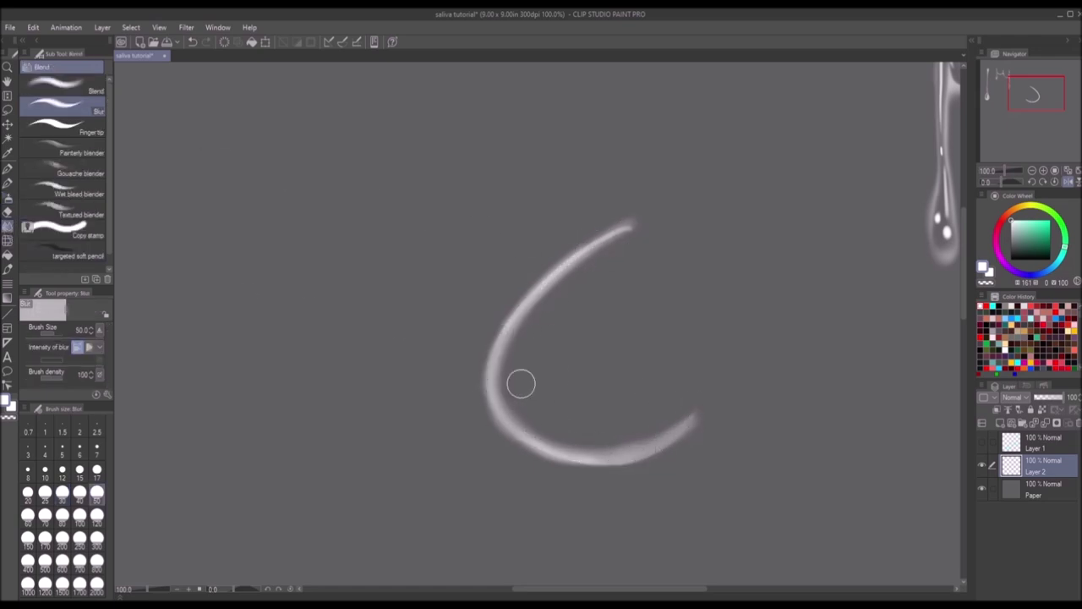
click(8, 211)
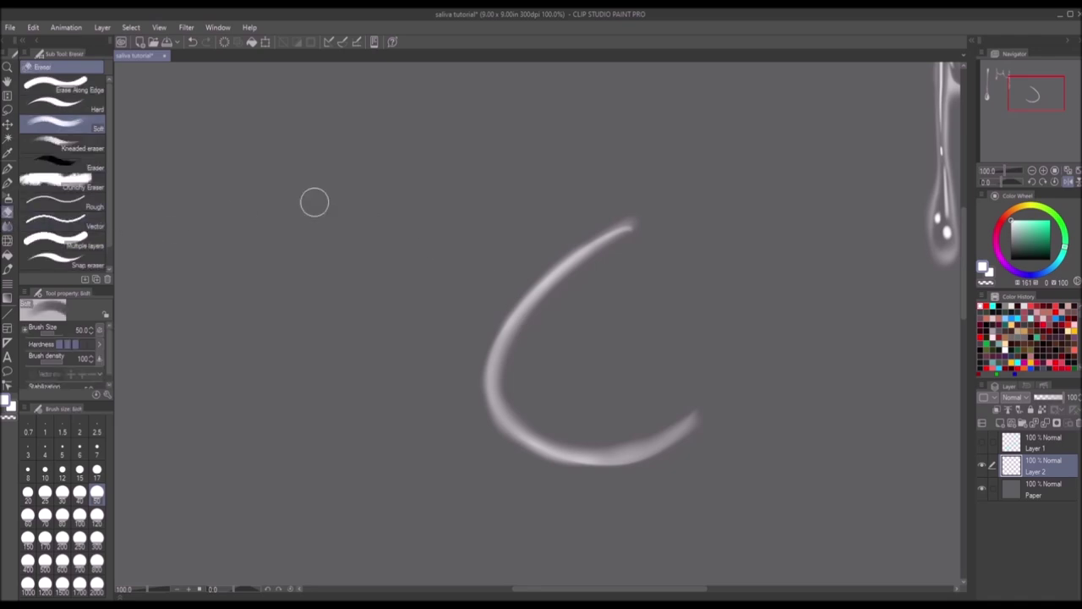
Step: Erase along the arc's upper and left inner edges with the Soft eraser at size 12
click(62, 469)
drag(623, 230, 561, 272)
key(ctrl+z)
drag(617, 233, 517, 321)
drag(579, 260, 510, 361)
drag(524, 306, 494, 375)
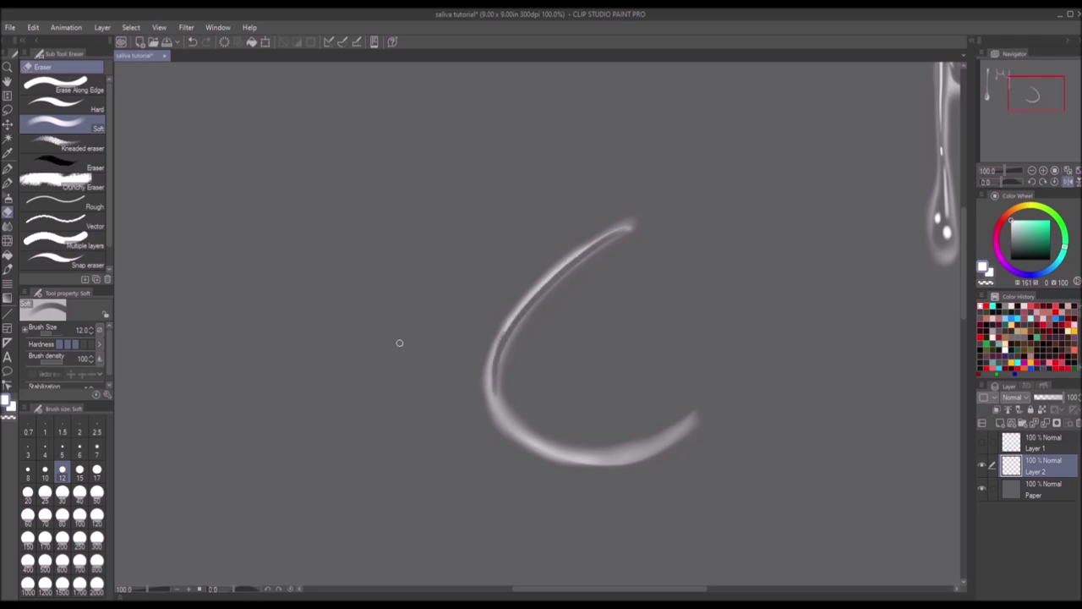
Step: Thin the lower-left inner edge and dim the bottom highlight with the eraser at size 17
click(96, 469)
drag(497, 402, 507, 388)
key(h)
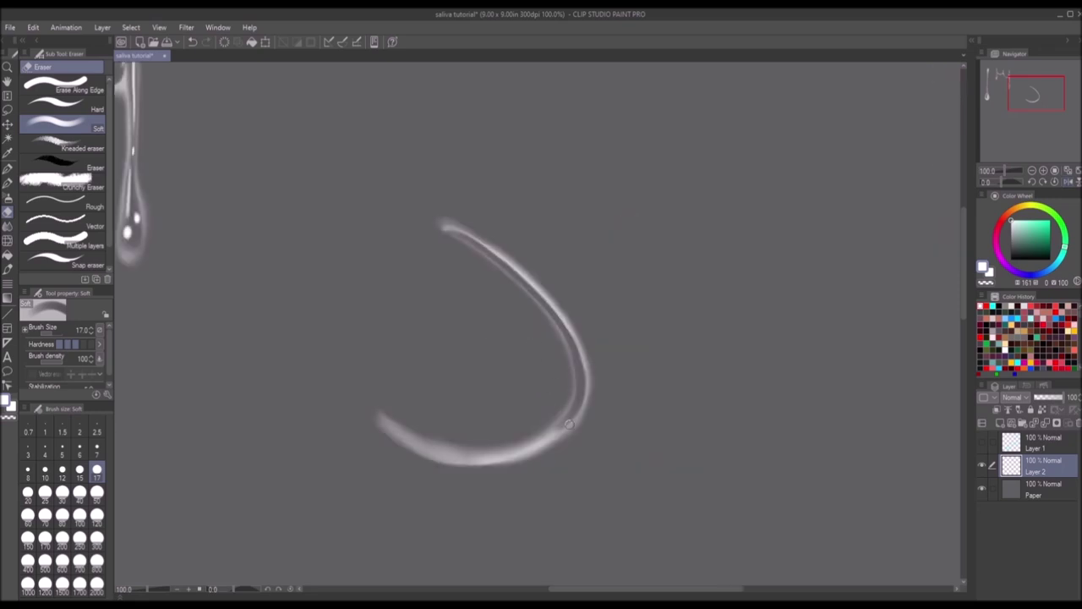
key(h)
drag(534, 439, 642, 449)
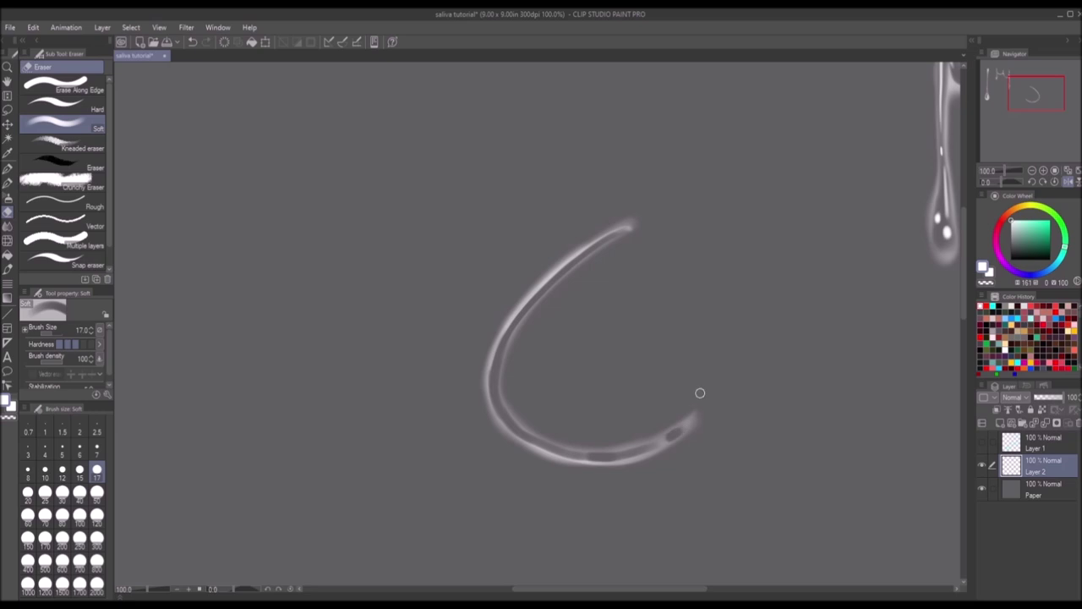
Step: Blur the hollowed curve from its top end down to the bottom
click(7, 225)
mouse_move(597, 246)
mouse_down()
mouse_move(541, 296)
mouse_move(517, 440)
mouse_move(569, 451)
mouse_up()
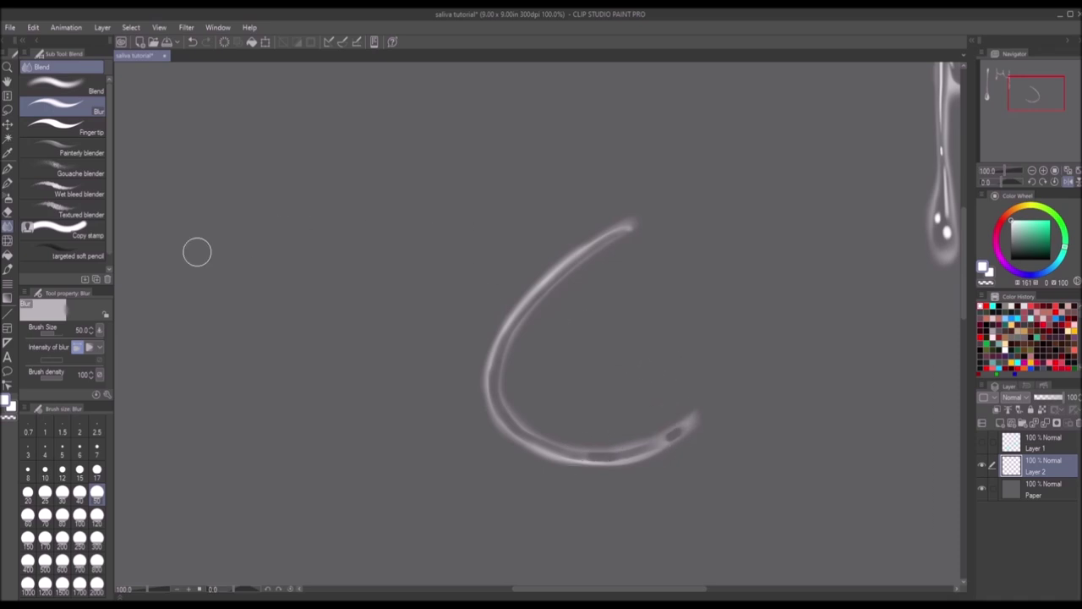
click(7, 197)
Step: Dab small white highlight dots along the curved strand with the Soft airbrush at size 12
click(61, 471)
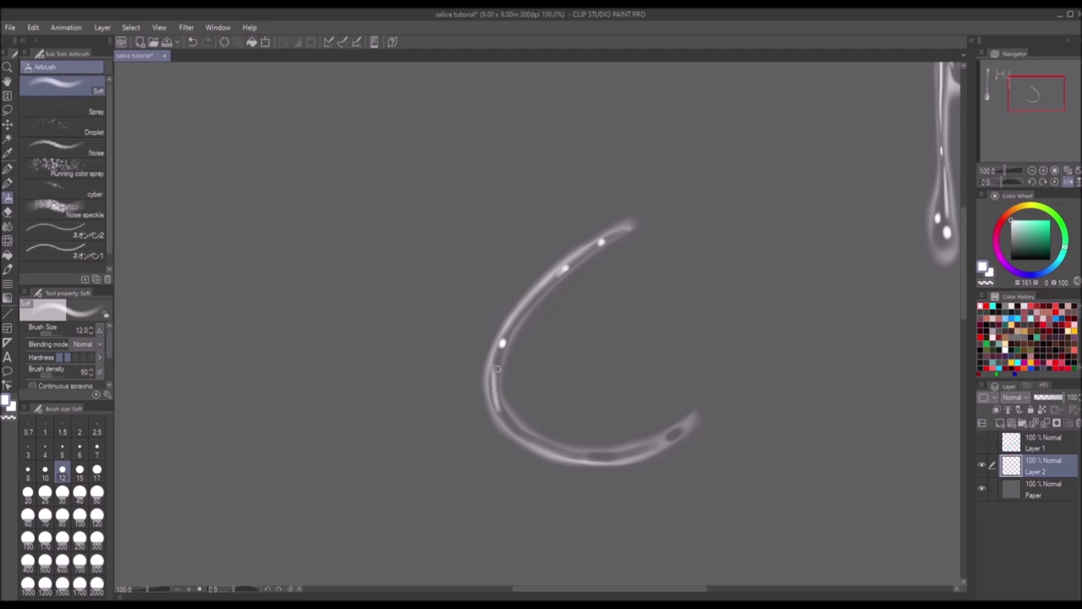
key(h)
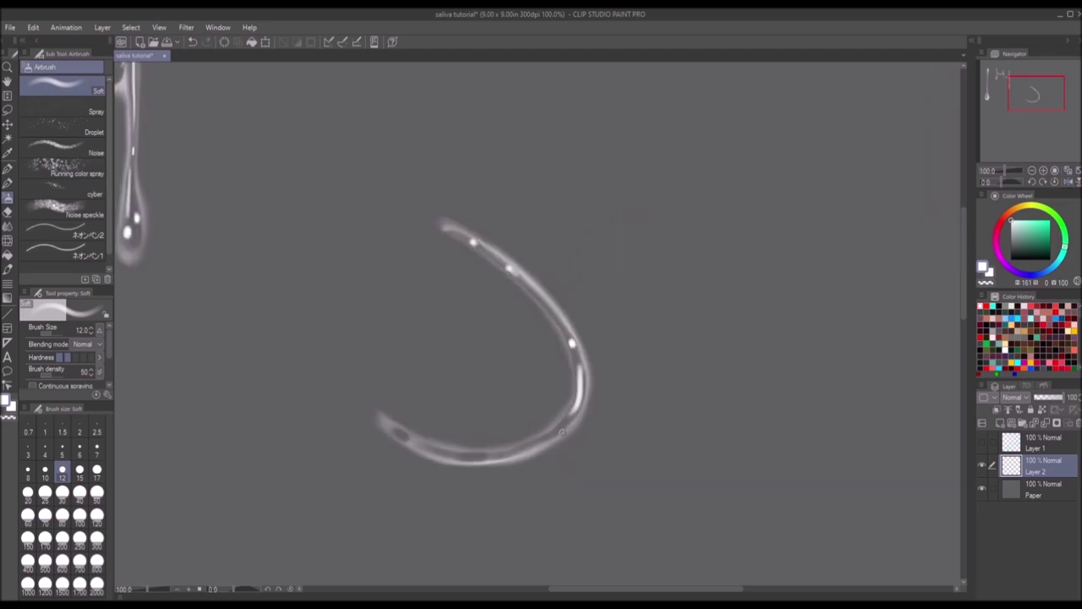
key(h)
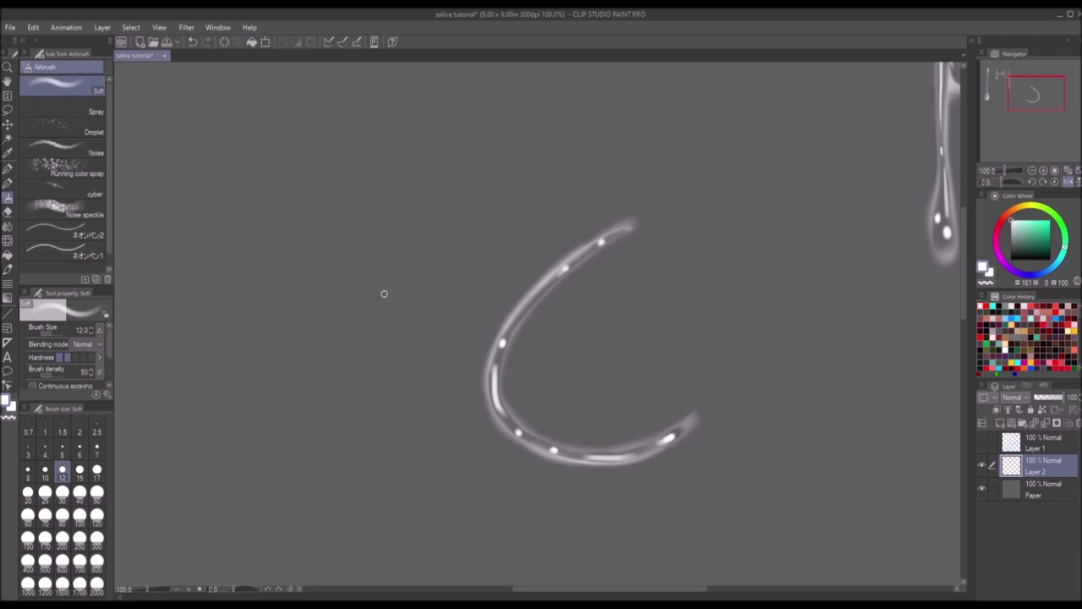
scroll(383, 293, down, 3)
scroll(551, 302, up, 1)
scroll(601, 271, up, 2)
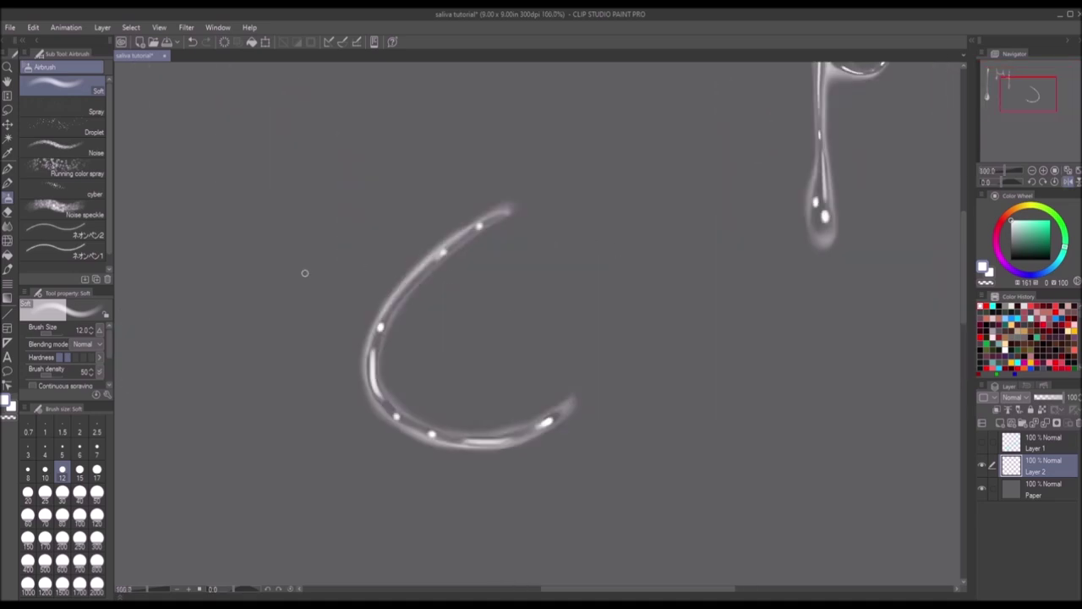
click(7, 240)
Step: Liquify the strand to taper its upper end and slim its bottom curve and left bend
mouse_move(518, 204)
mouse_down()
mouse_move(465, 231)
mouse_move(381, 314)
mouse_up()
mouse_move(575, 418)
mouse_down()
mouse_move(479, 429)
mouse_move(415, 415)
mouse_up()
drag(507, 427, 398, 414)
drag(492, 437, 372, 381)
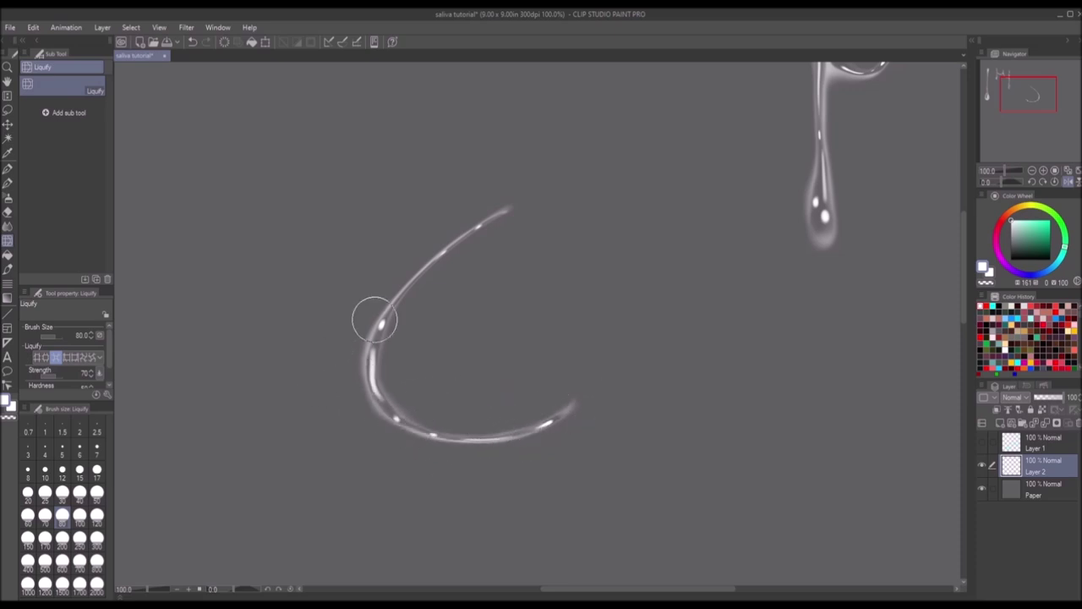
key(h)
key(h)
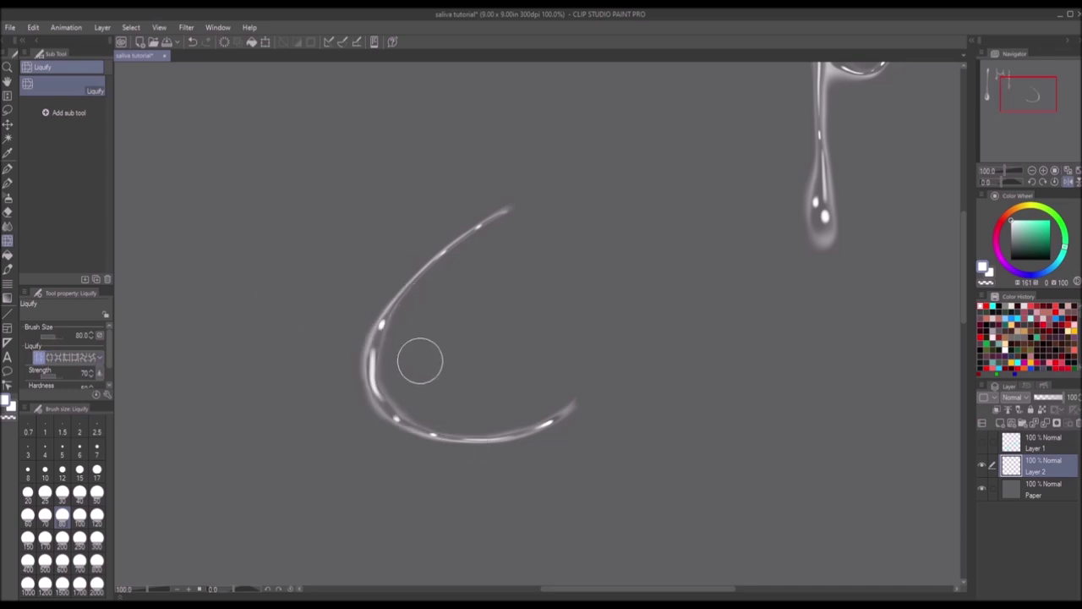
click(62, 537)
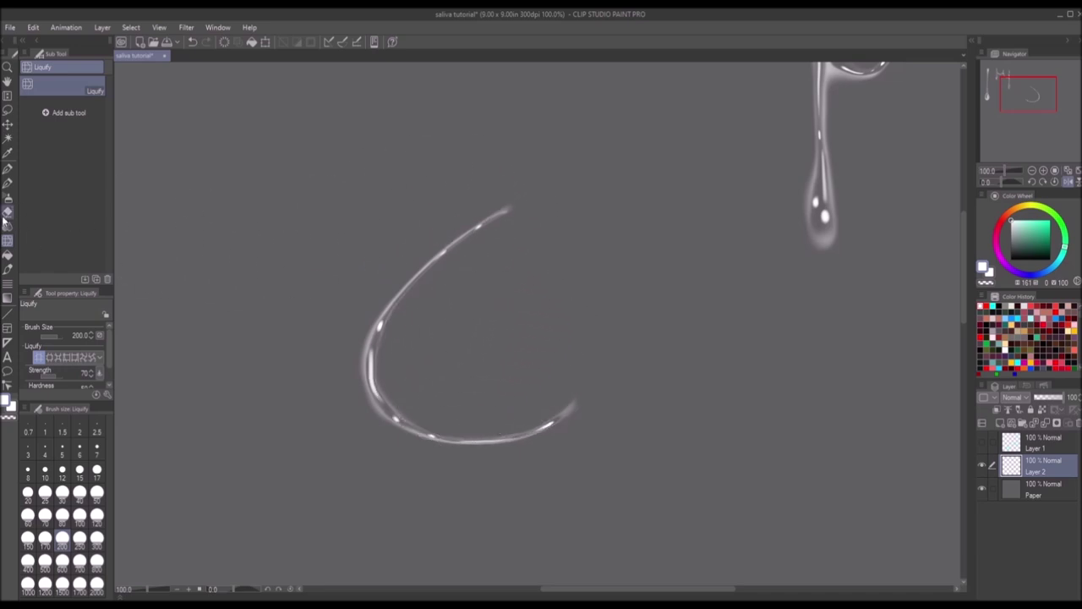
Step: Paint a second soft strand along the curve's top and brighten the lower curved strand
click(8, 224)
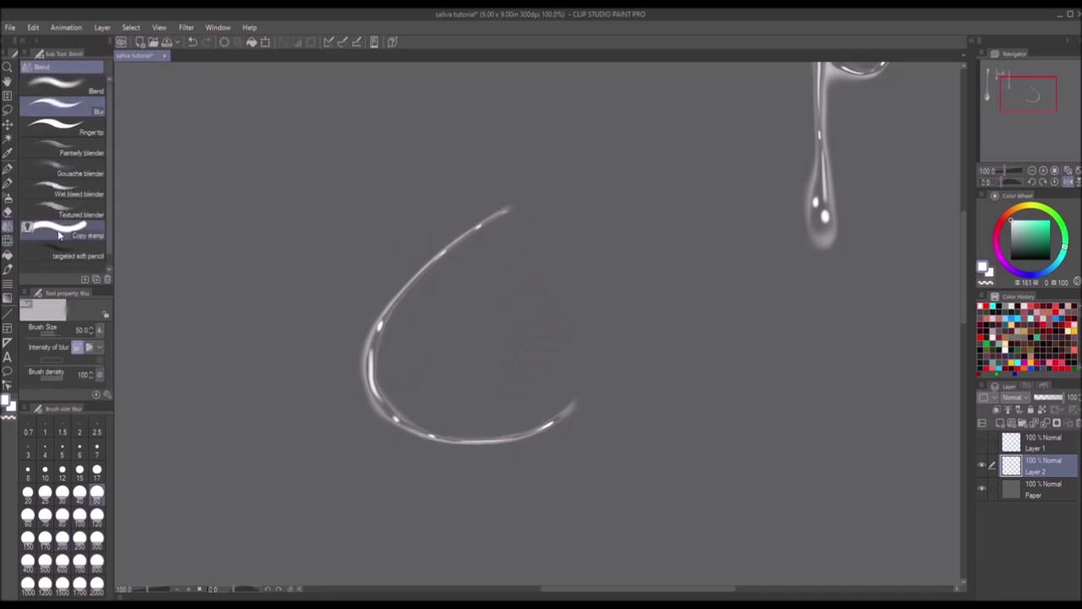
click(8, 183)
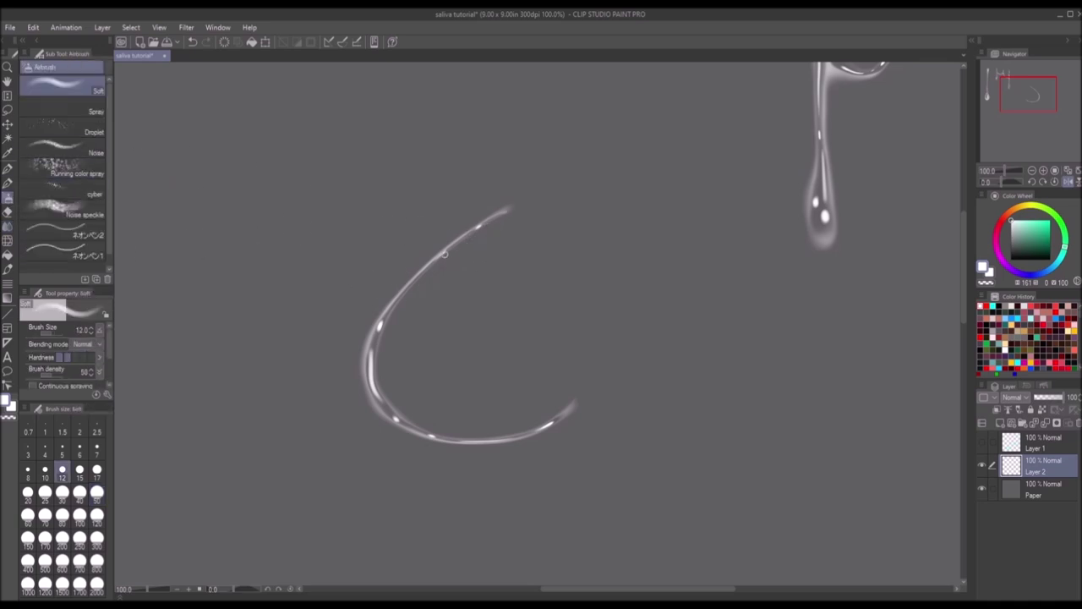
drag(445, 252, 568, 223)
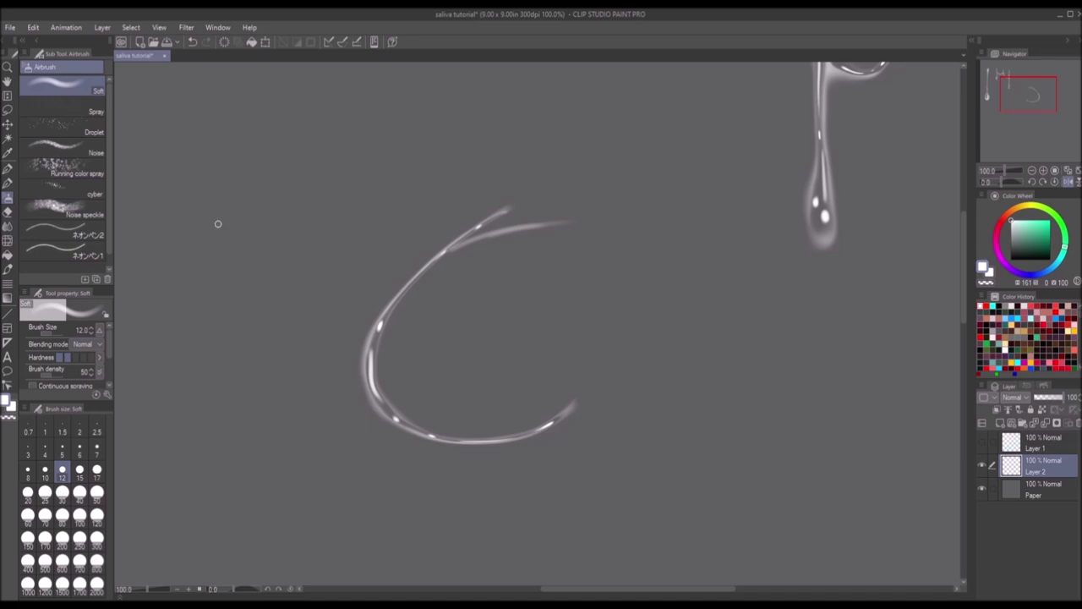
click(8, 224)
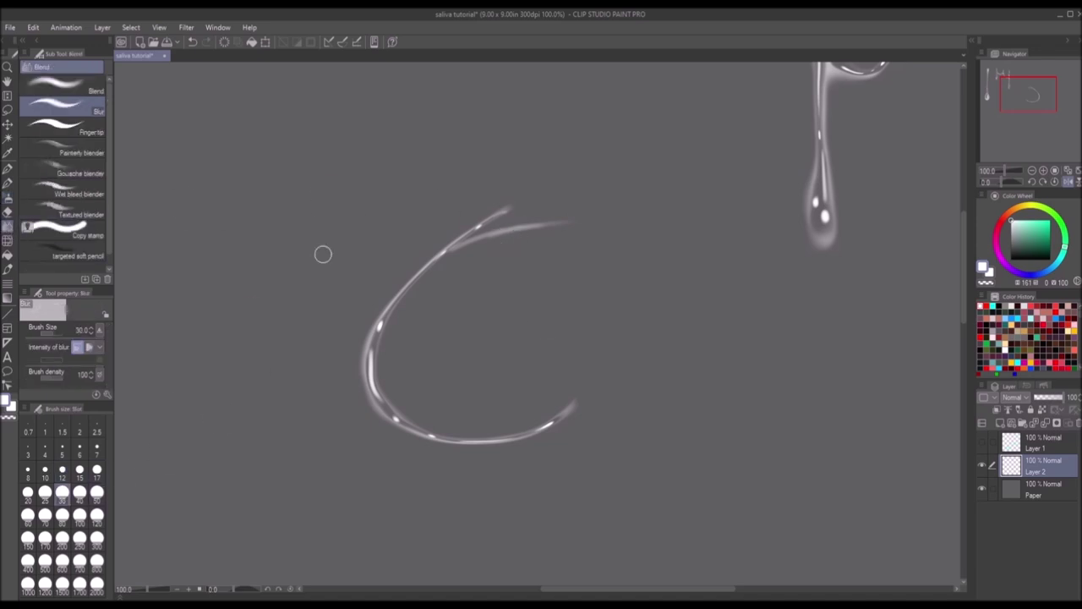
scroll(513, 219, up, 2)
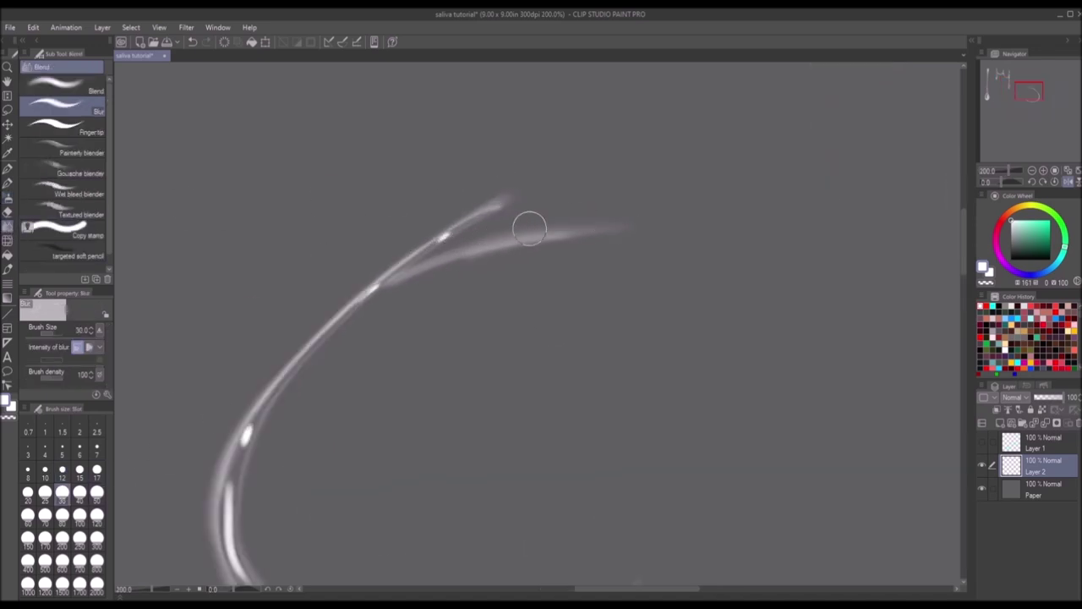
click(7, 197)
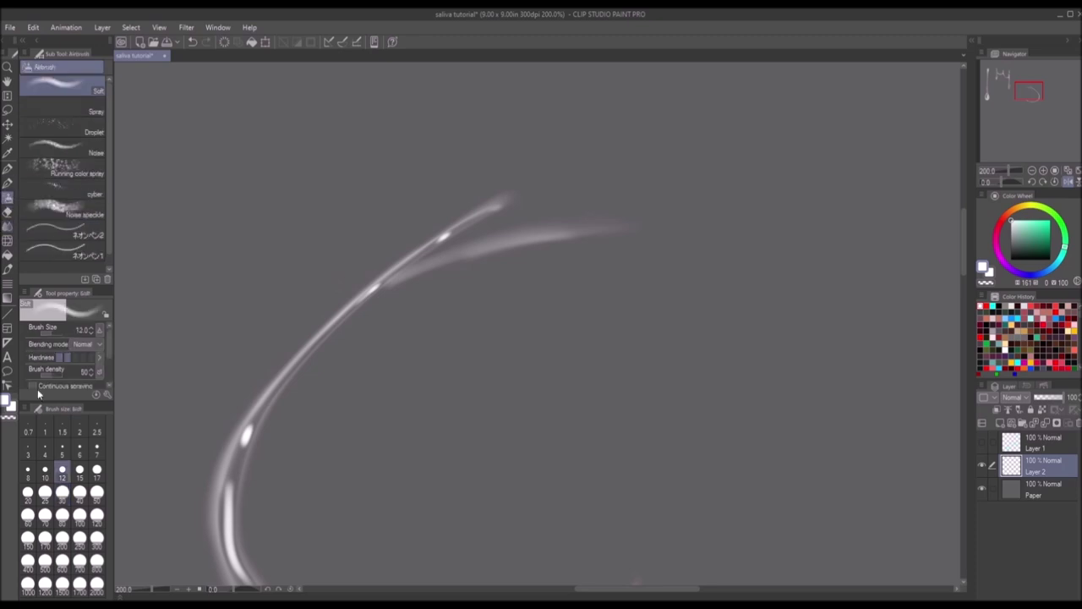
drag(388, 286, 607, 235)
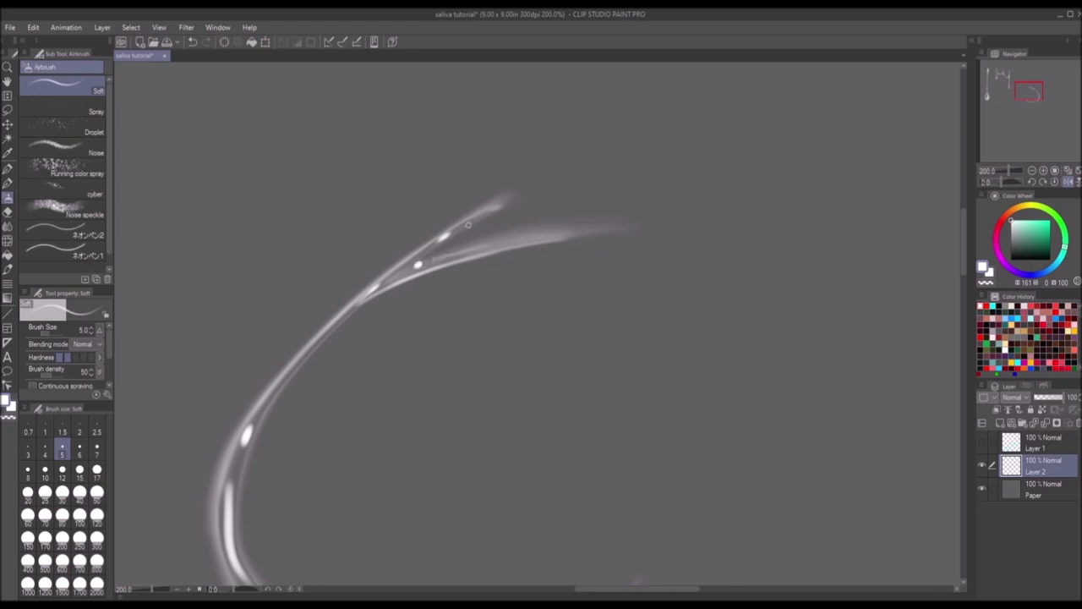
Step: Add a thin strand branching up from the lower curve and soften it with Blur
scroll(522, 215, down, 3)
key(h)
key(h)
scroll(530, 436, up, 2)
scroll(531, 435, up, 1)
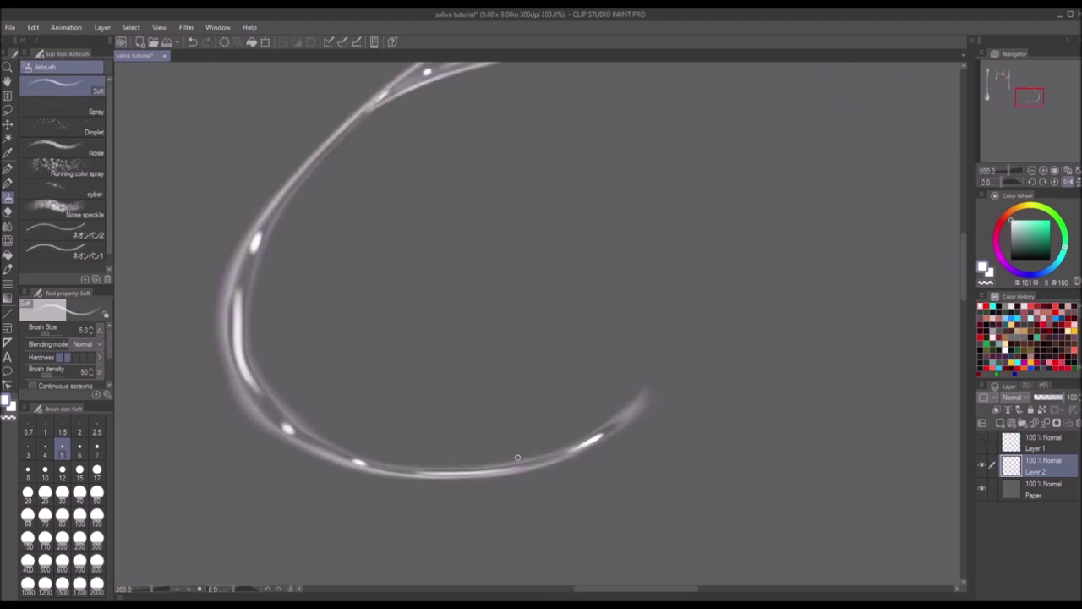
key(ctrl+z)
drag(450, 472, 617, 328)
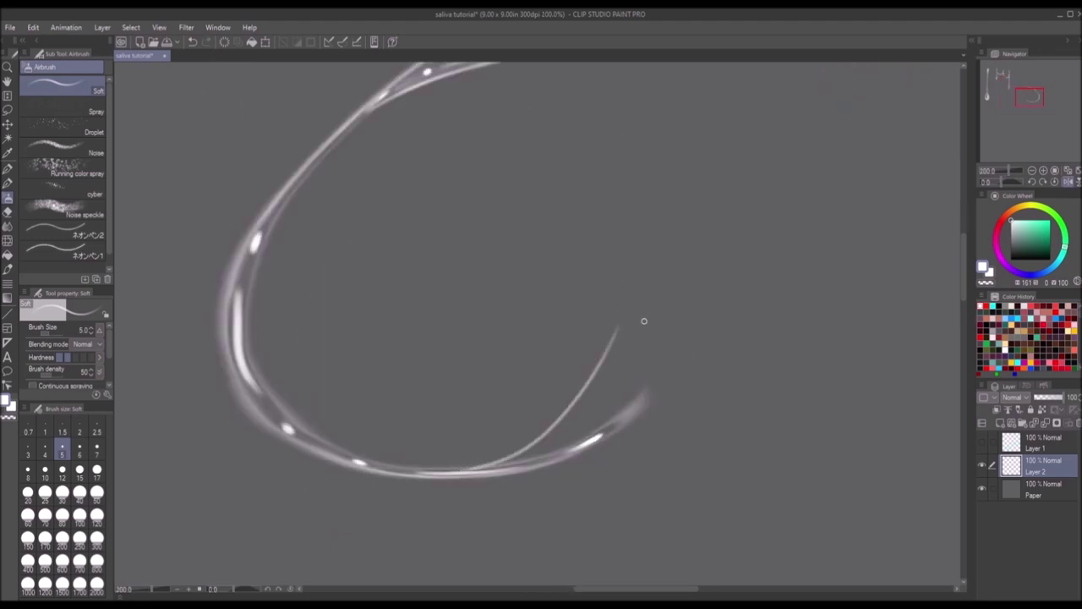
click(7, 226)
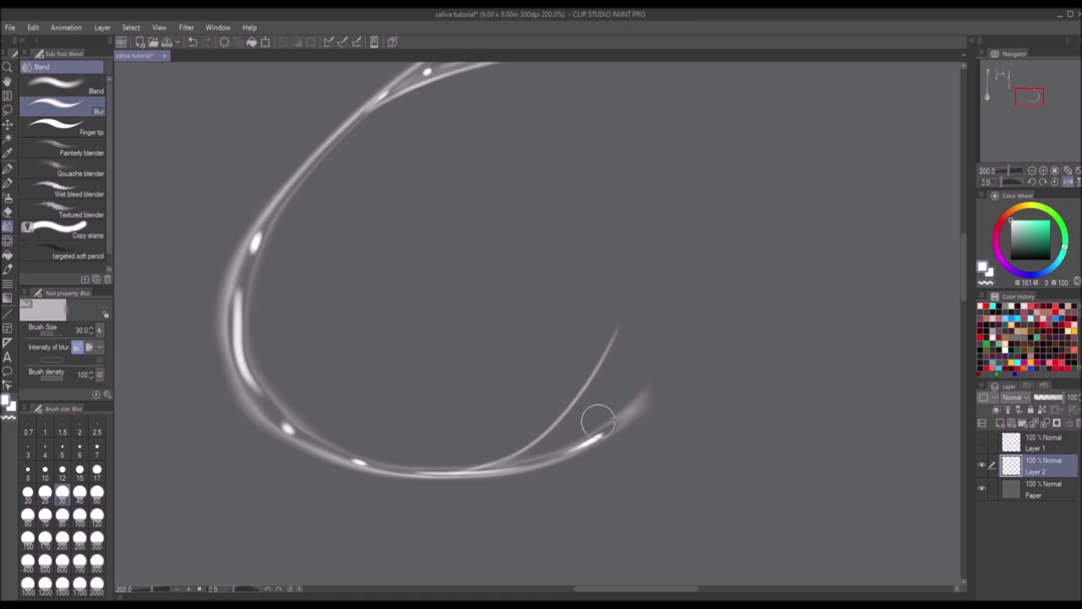
drag(611, 355, 547, 441)
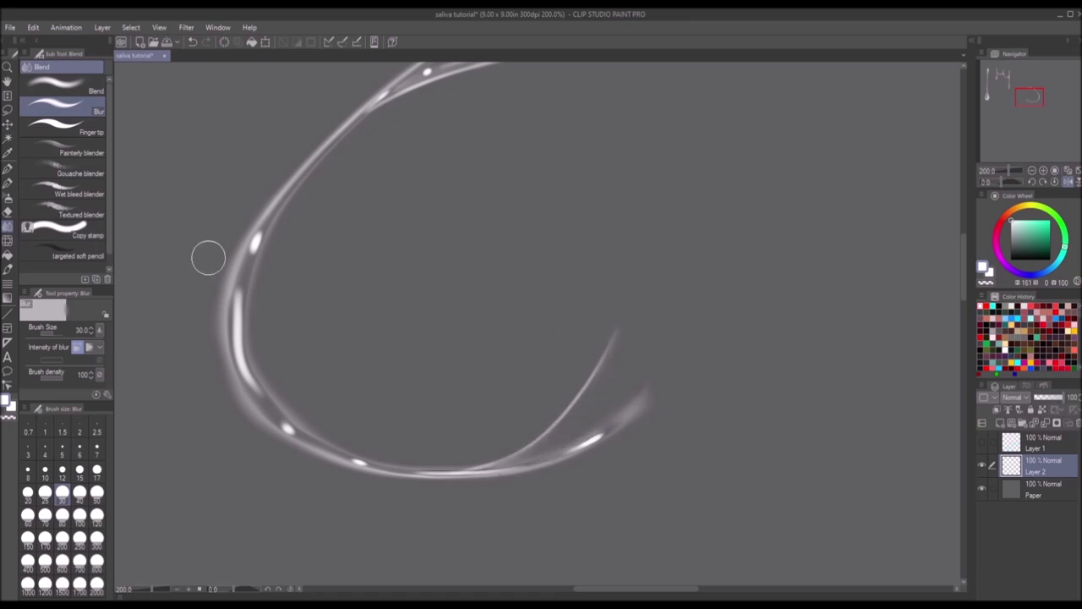
Step: Paint a small curl at the thin strand's base with the Soft airbrush at size 7
click(7, 197)
click(62, 471)
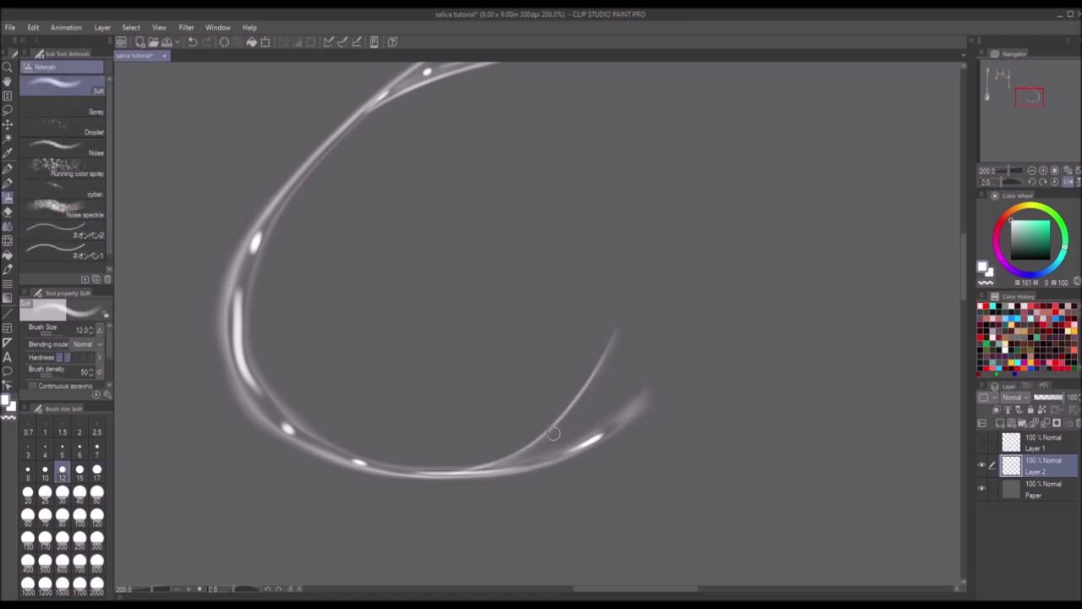
click(96, 449)
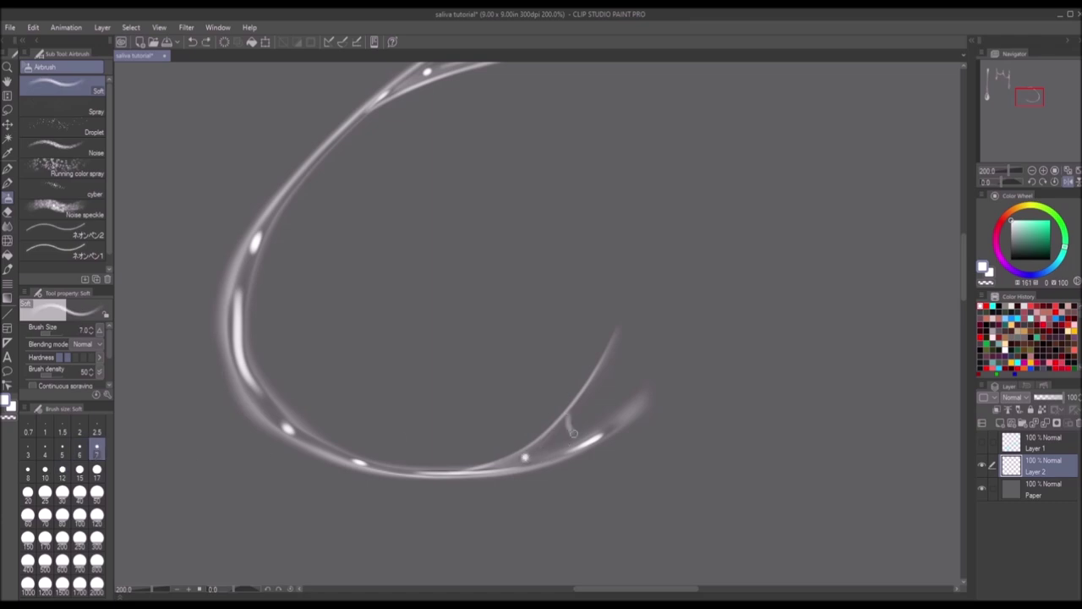
drag(595, 374, 625, 423)
scroll(589, 404, down, 1)
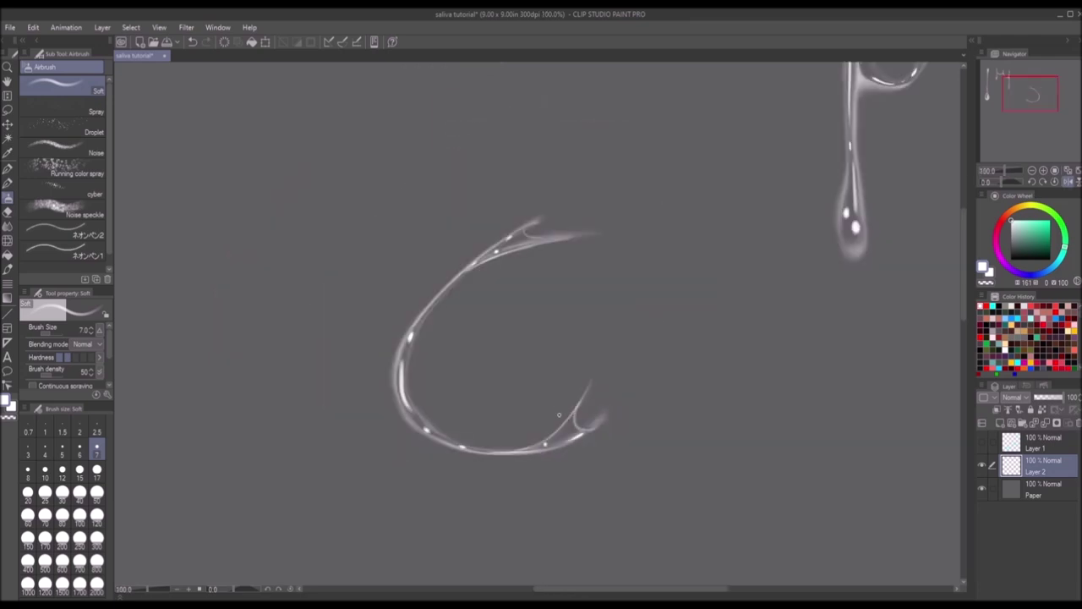
scroll(461, 367, down, 1)
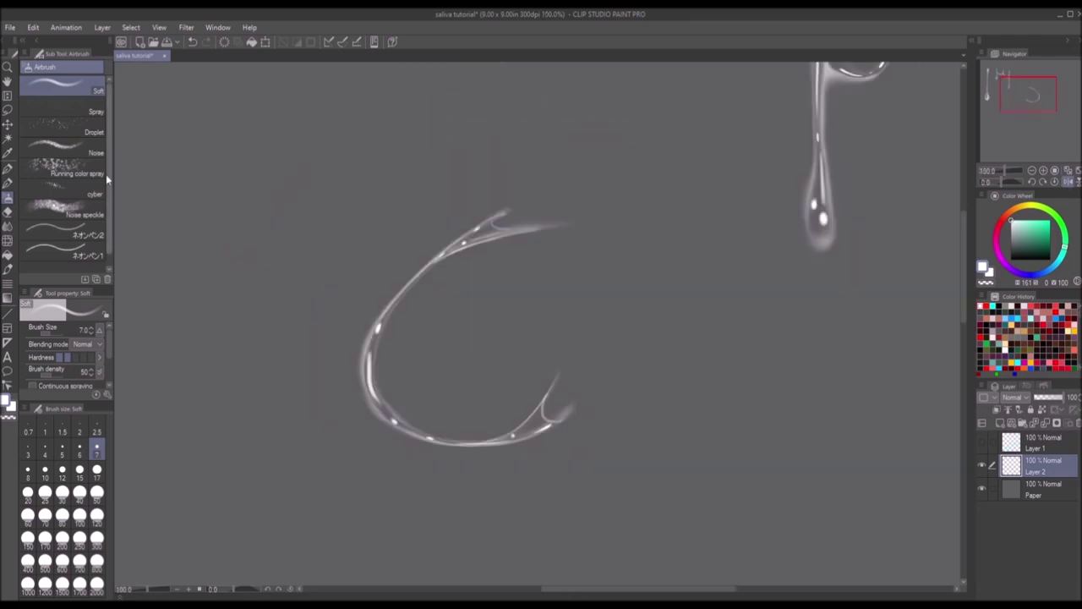
Step: Spray fine white droplets around the lower curve with the Spray airbrush at size 300
click(74, 110)
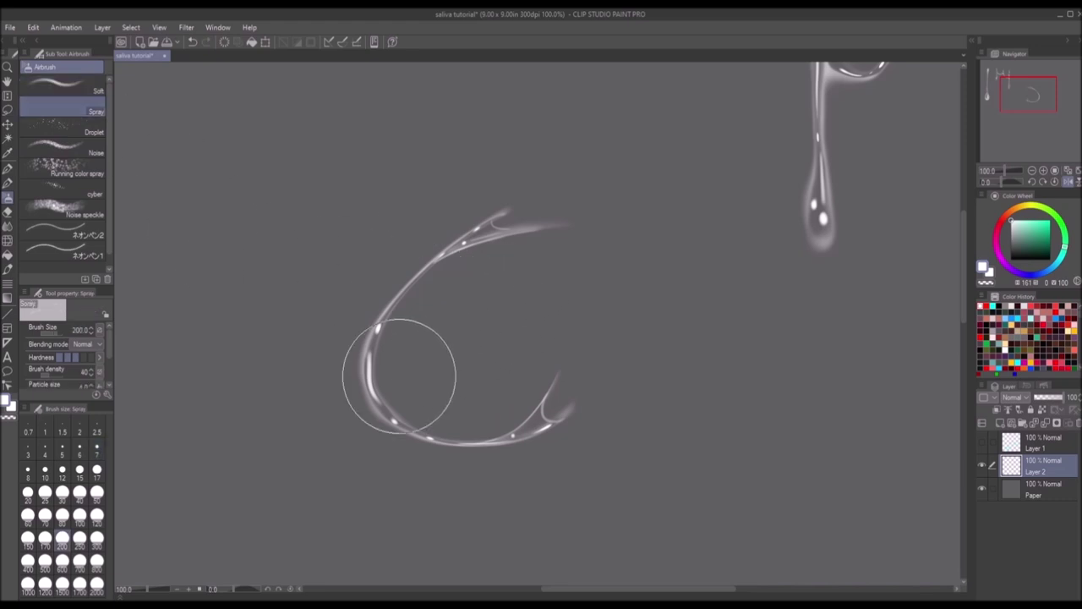
click(96, 538)
drag(403, 294, 512, 398)
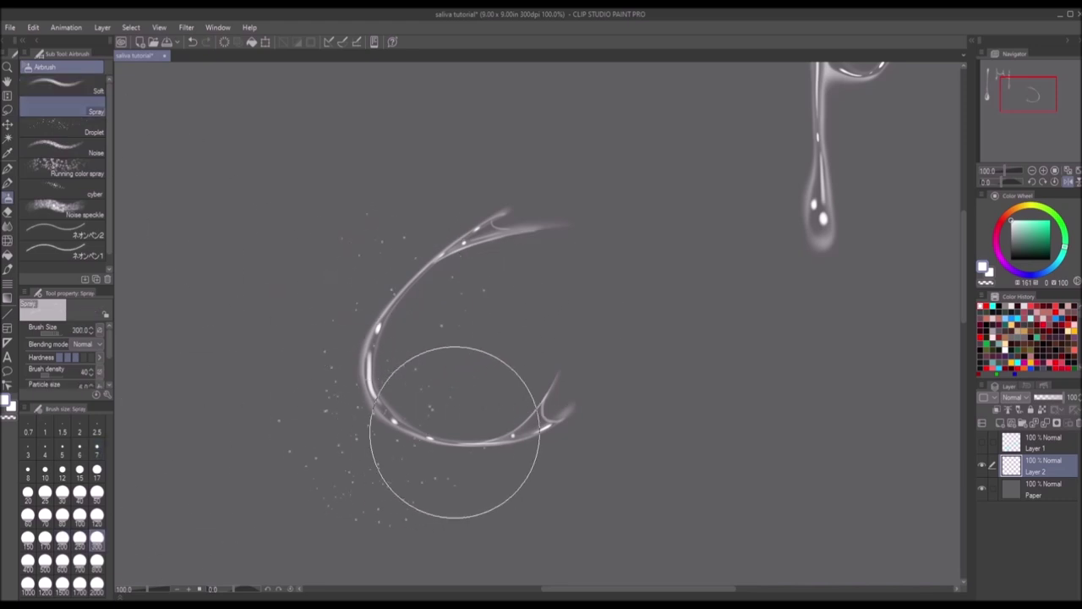
scroll(565, 392, down, 2)
key(h)
key(h)
scroll(524, 237, up, 1)
Step: Scatter larger white droplets below and left of the curve with the Droplet airbrush
click(71, 128)
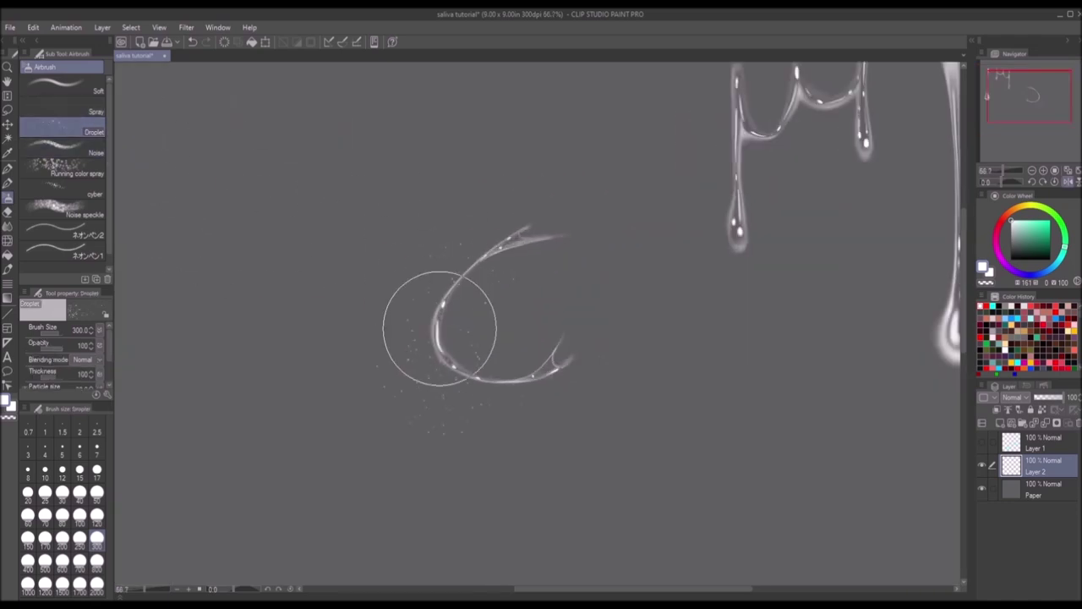
mouse_move(419, 261)
mouse_down()
mouse_move(386, 423)
mouse_move(524, 415)
mouse_move(375, 326)
mouse_move(537, 248)
mouse_up()
scroll(538, 248, down, 1)
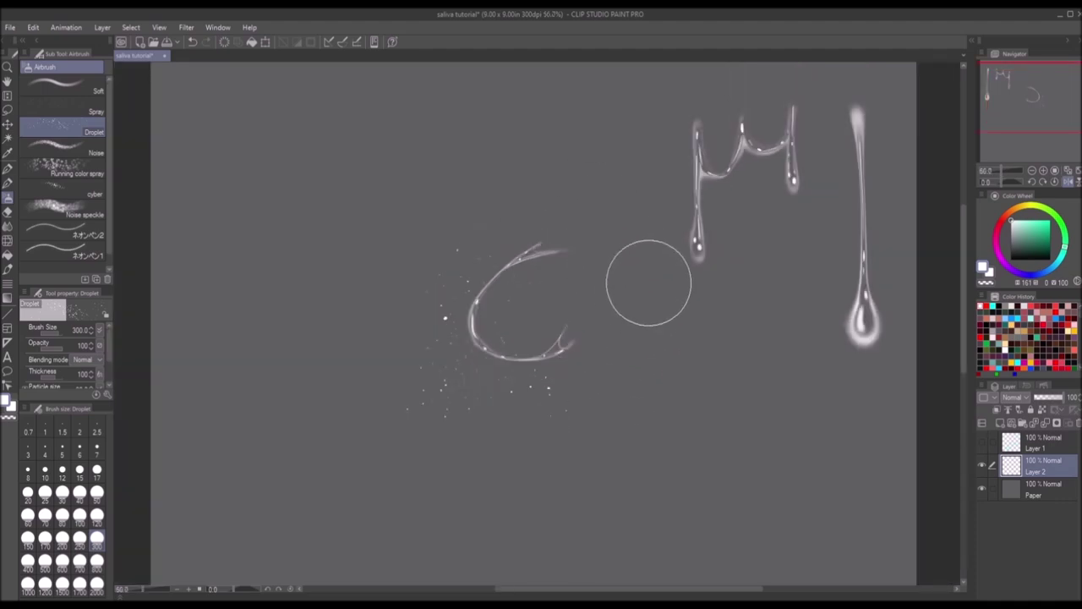
key(h)
scroll(625, 389, down, 2)
scroll(618, 339, up, 2)
scroll(618, 338, up, 1)
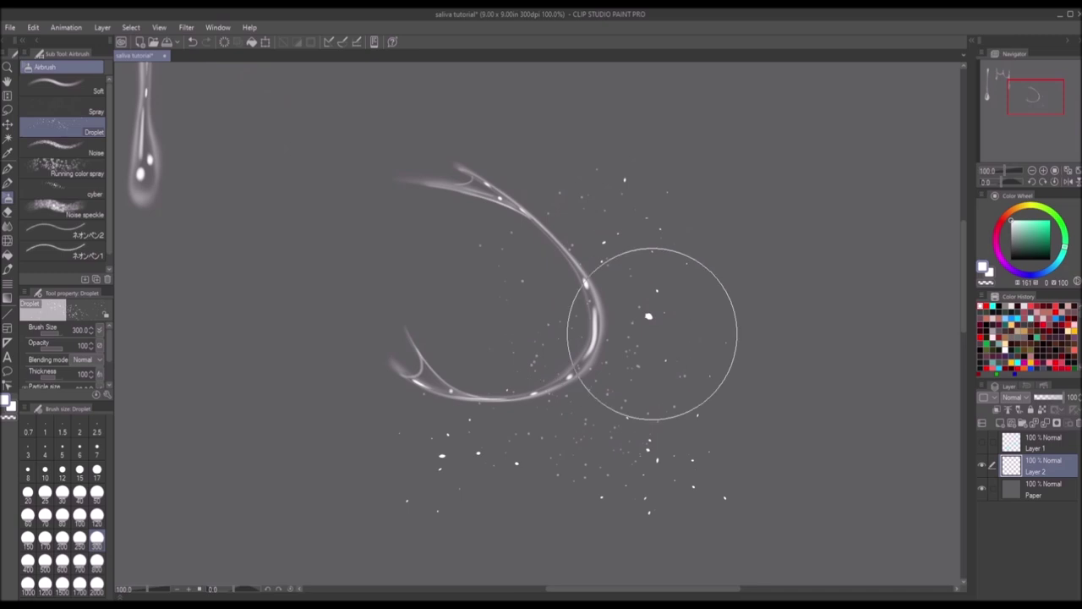
click(59, 84)
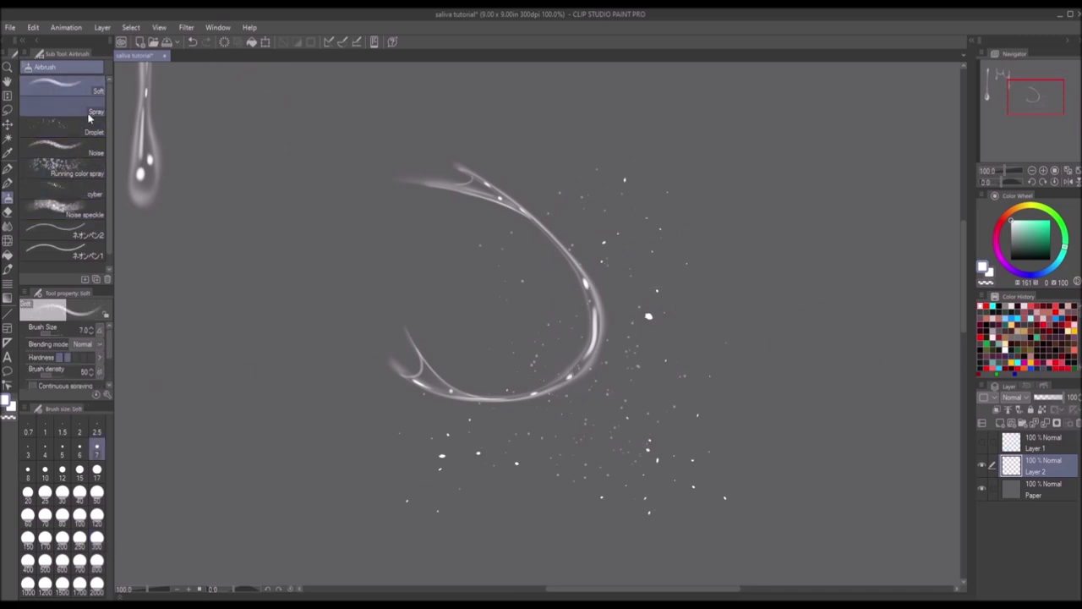
scroll(541, 220, down, 1)
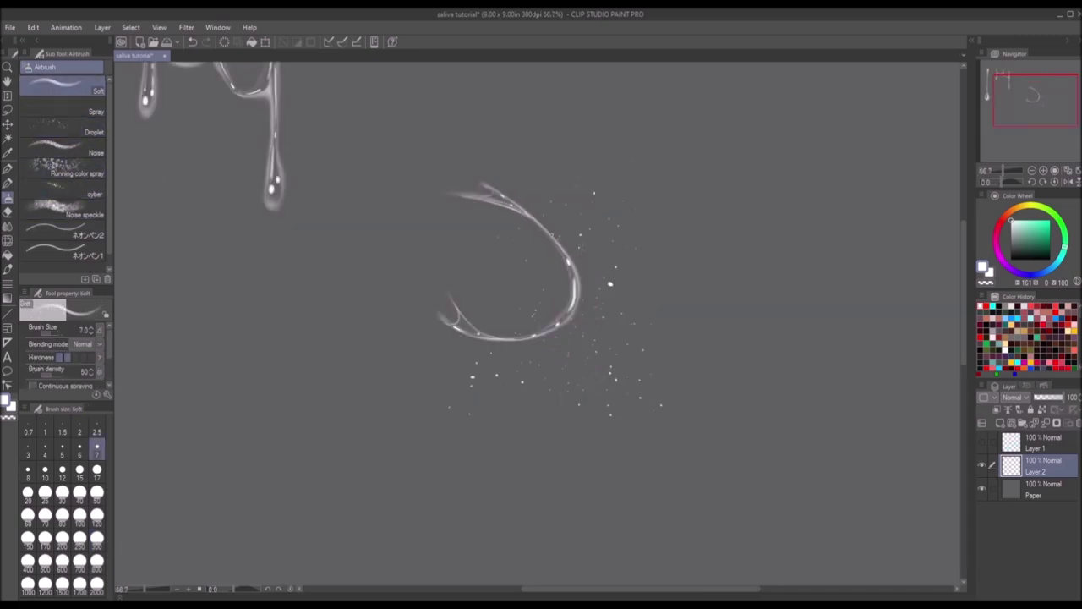
key(h)
scroll(408, 126, up, 1)
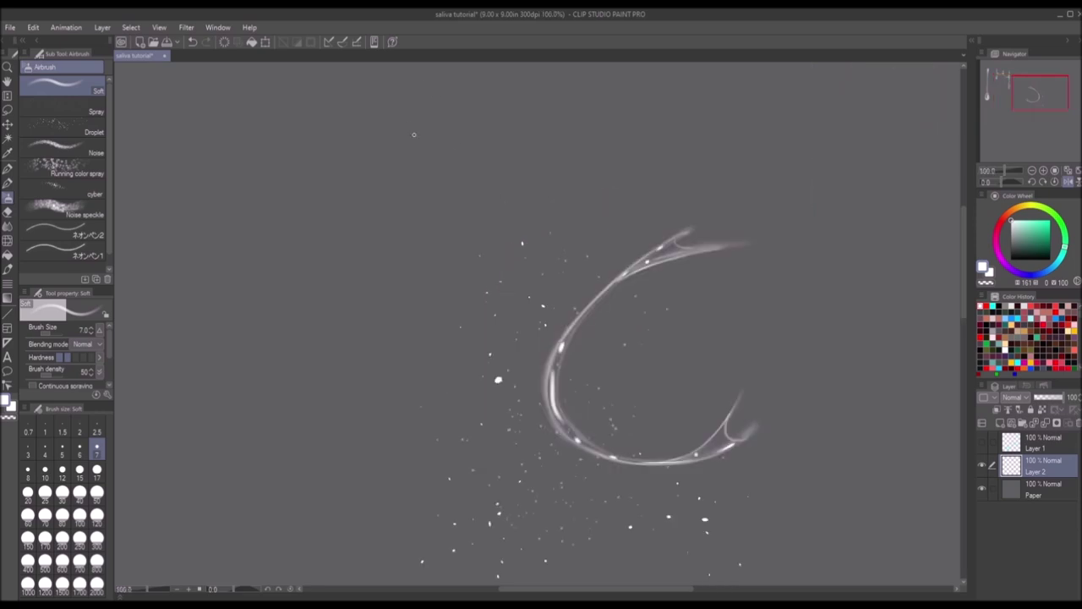
Step: Draw a new thin curved strand above the spray and curl its lower end at size 12
drag(549, 164, 319, 260)
scroll(419, 169, up, 1)
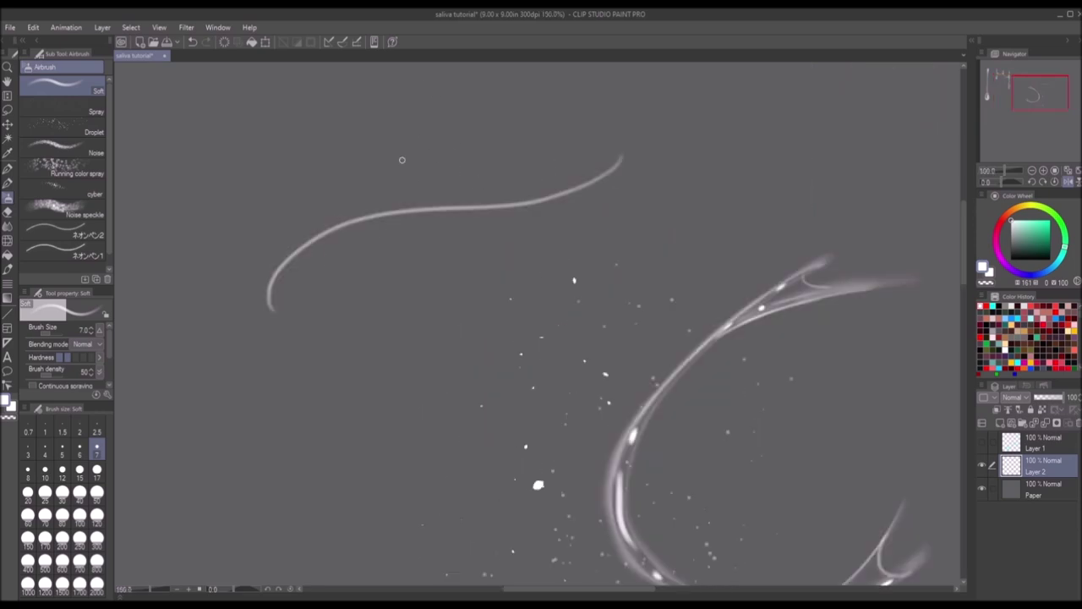
click(62, 470)
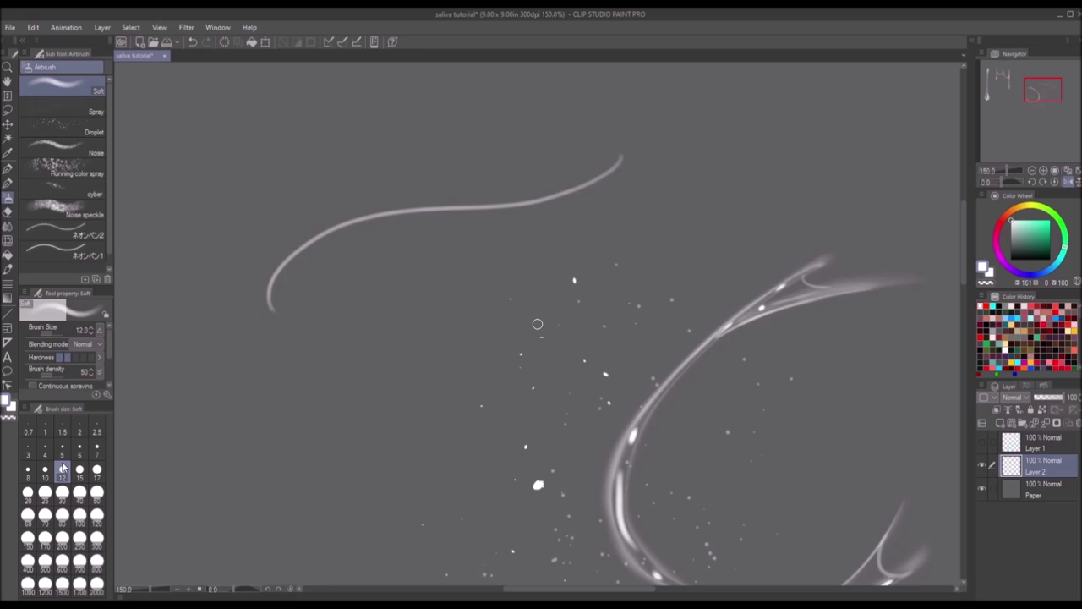
mouse_move(279, 287)
mouse_down()
mouse_move(289, 297)
mouse_move(389, 213)
mouse_up()
Step: Extend the strand toward the upper right, redrawing it slightly longer
drag(499, 207, 725, 164)
key(ctrl+z)
mouse_move(495, 209)
mouse_down()
mouse_move(592, 205)
mouse_move(718, 161)
mouse_up()
key(ctrl+z)
mouse_move(478, 209)
mouse_down()
mouse_move(706, 180)
mouse_move(730, 158)
mouse_up()
Step: Blur the strand down to its lower tip and add a bright dot at the tip
click(8, 225)
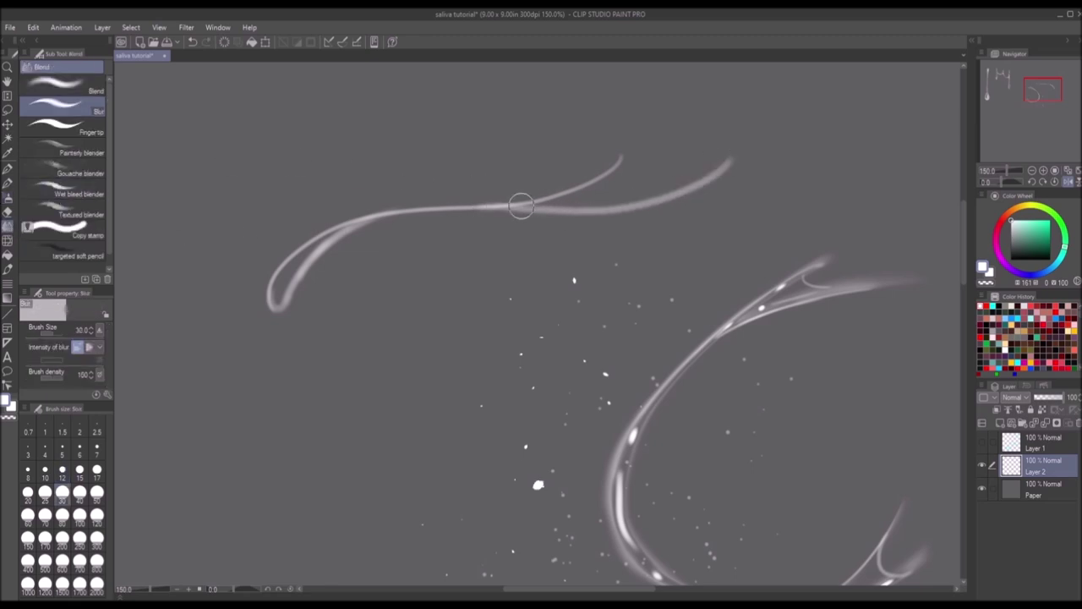
mouse_move(338, 228)
mouse_down()
mouse_move(277, 294)
mouse_move(355, 226)
mouse_up()
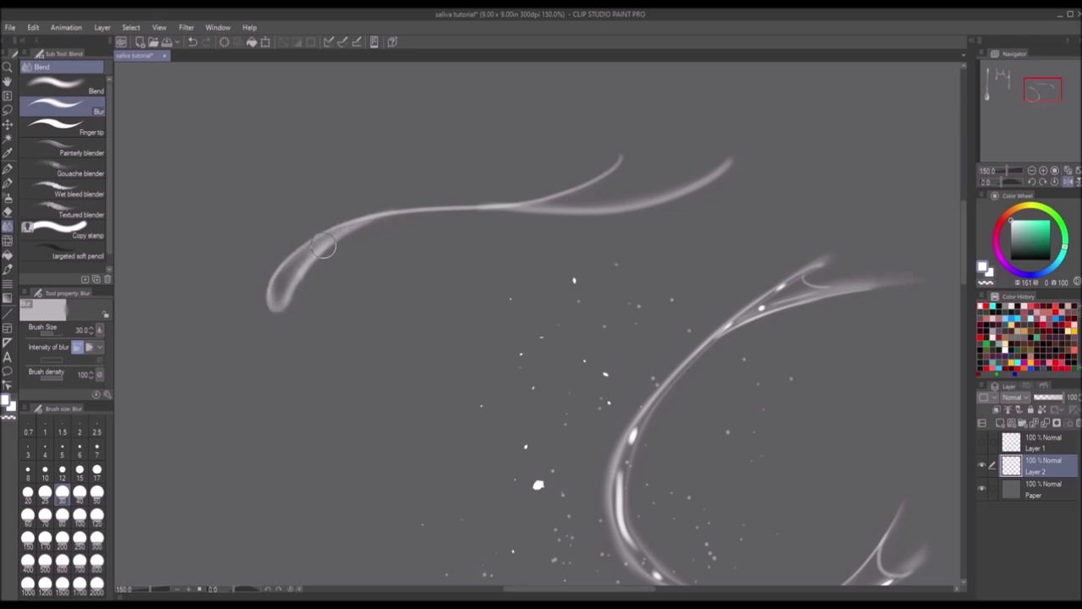
click(8, 197)
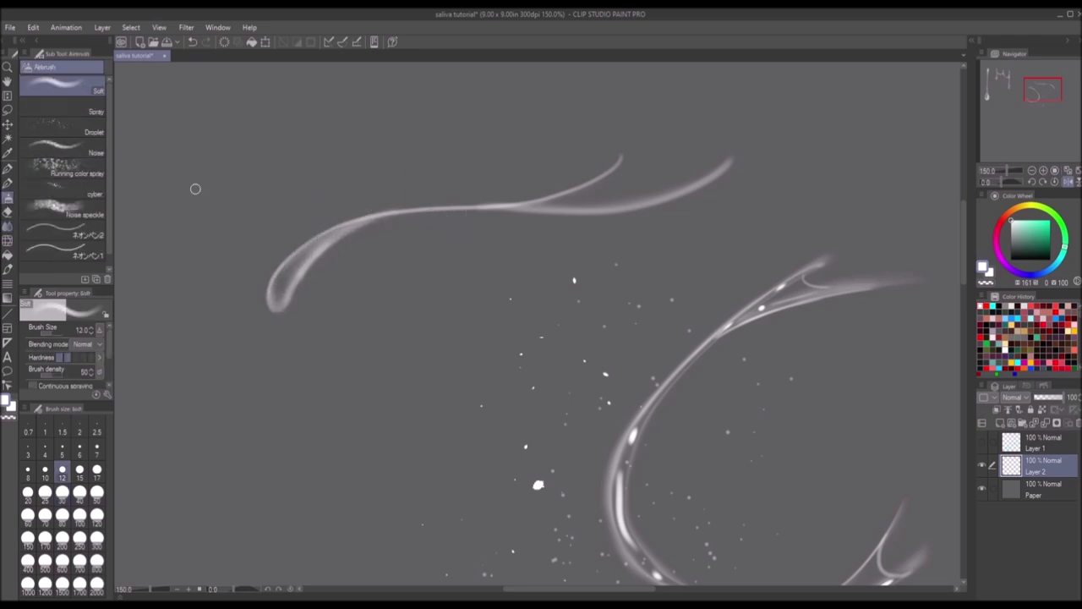
scroll(317, 220, up, 1)
click(271, 312)
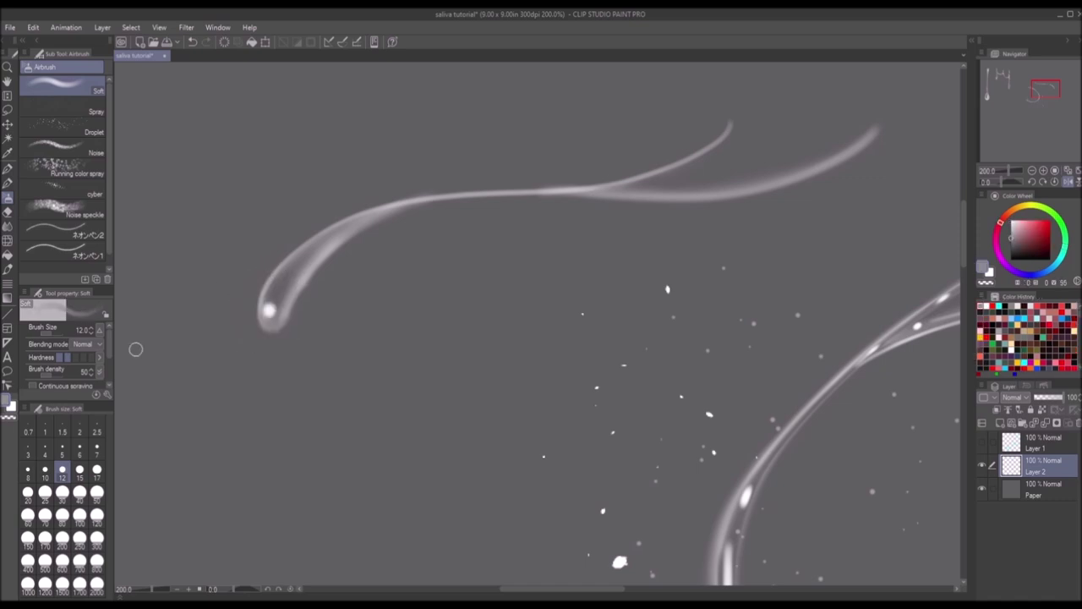
Step: Paint white highlights at size 7 along the drop's curve and the middle strand
key(x)
click(96, 448)
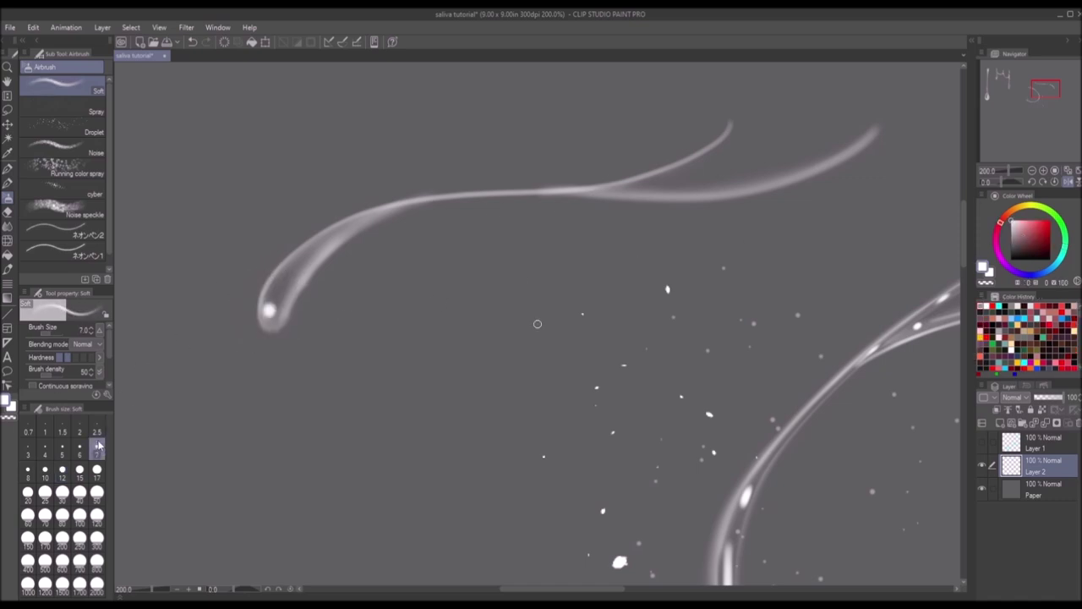
drag(311, 248, 348, 222)
mouse_move(292, 269)
mouse_down()
mouse_move(369, 213)
mouse_move(468, 193)
mouse_move(555, 197)
mouse_up()
key(ctrl+z)
drag(409, 202, 564, 194)
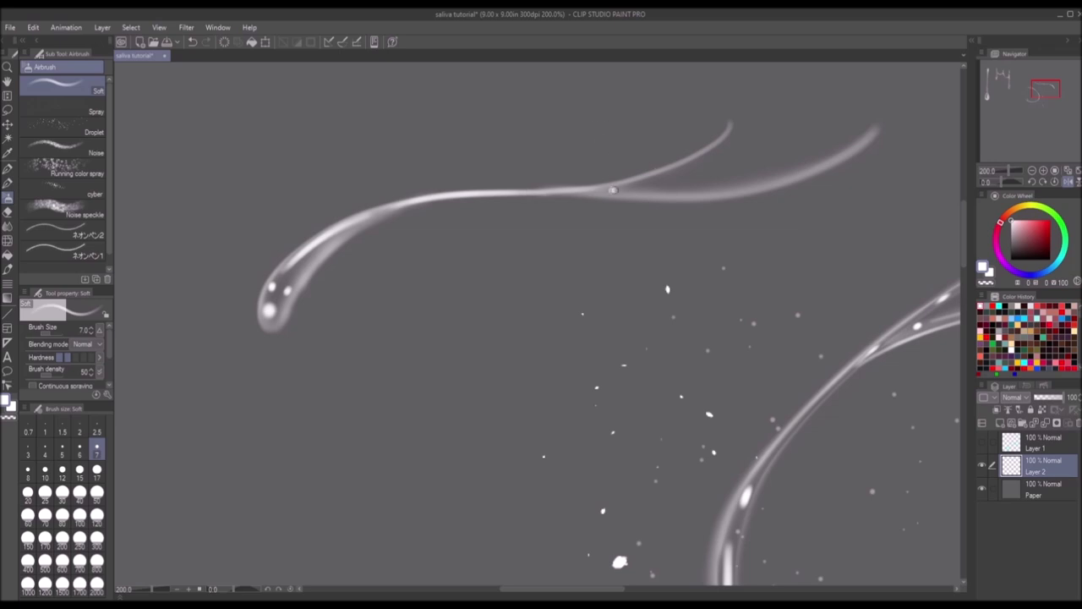
Step: Redraw the hooked branch on the upper strand and brighten its right branch
key(ctrl+z)
key(ctrl+z)
drag(676, 163, 696, 185)
drag(750, 184, 800, 170)
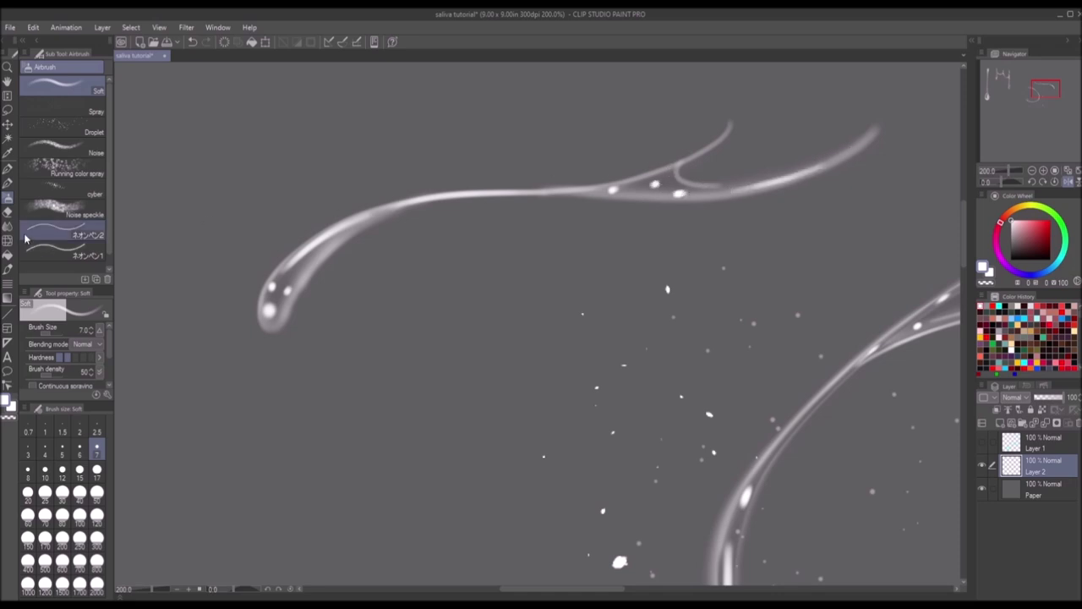
click(7, 227)
scroll(517, 295, down, 2)
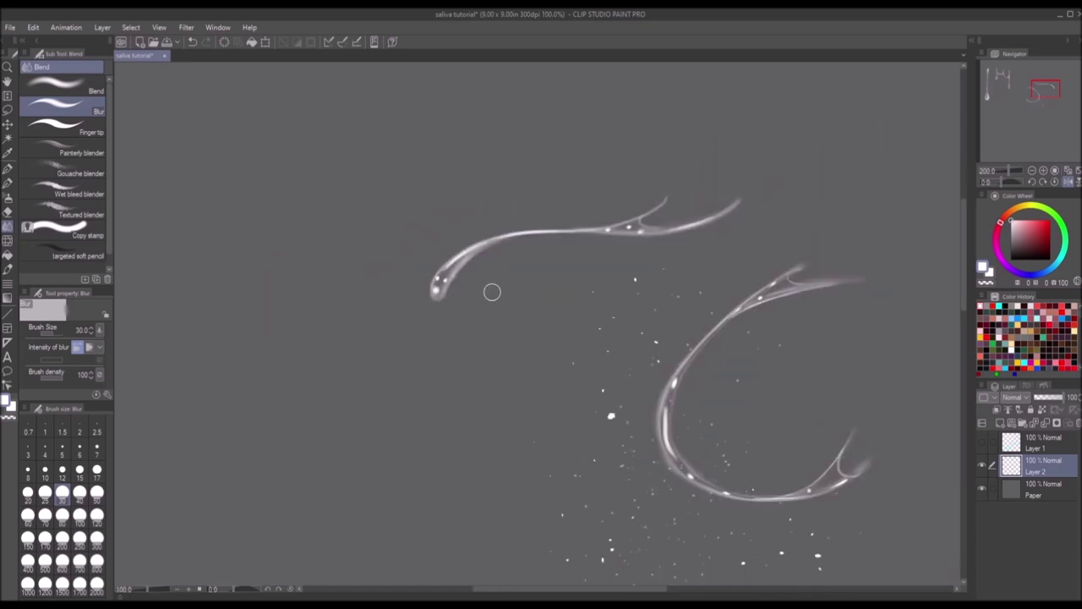
scroll(490, 236, down, 2)
scroll(562, 141, up, 1)
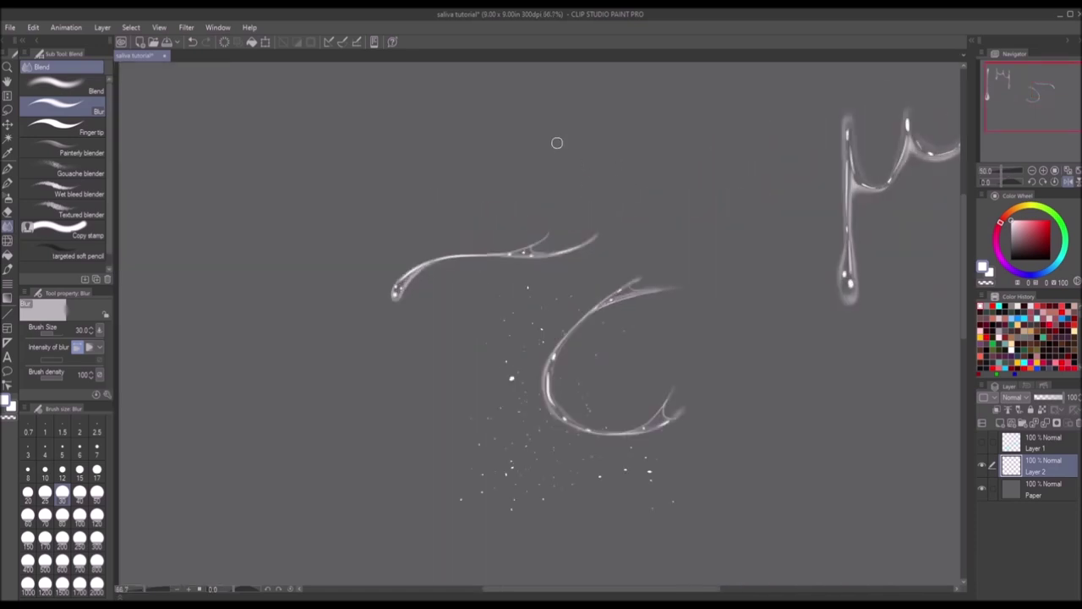
click(8, 180)
Step: Airbrush a V-shaped strand above the others and blur its lower arm
scroll(477, 181, up, 3)
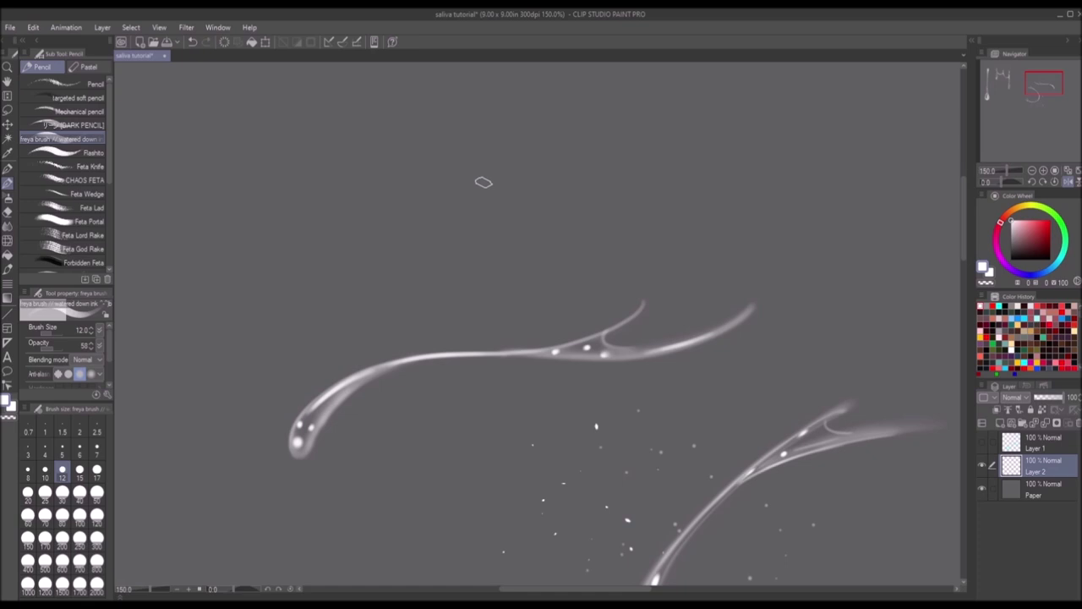
click(8, 197)
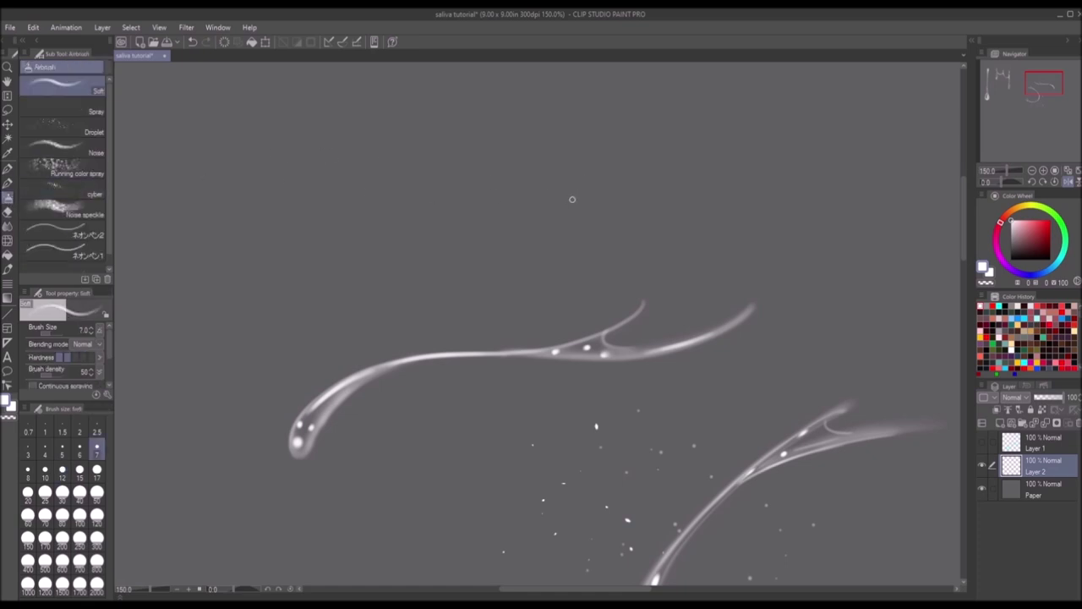
drag(514, 129, 505, 186)
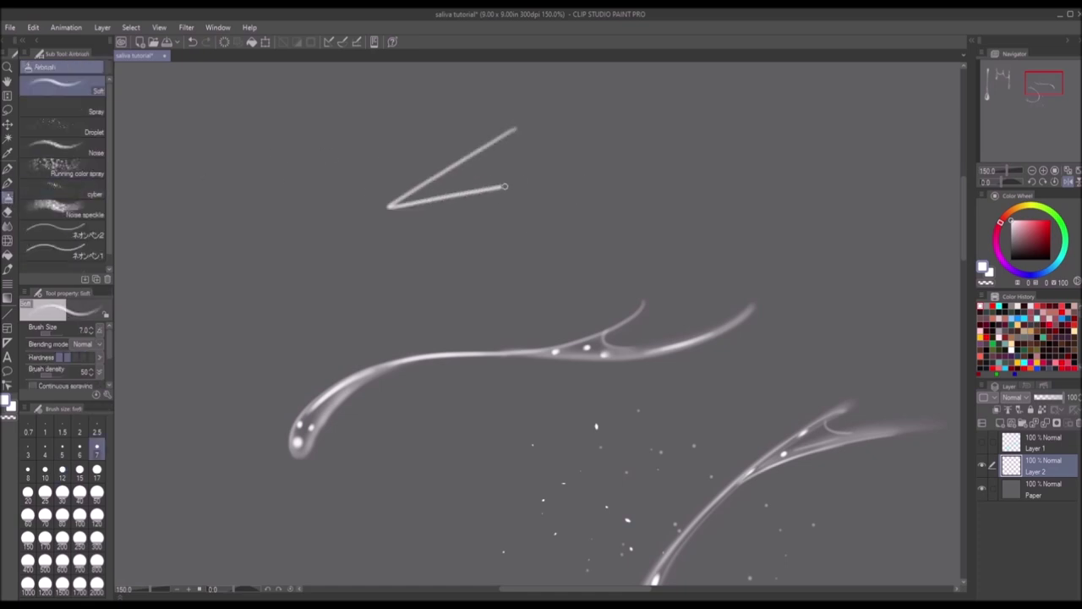
key(ctrl+z)
drag(510, 129, 510, 212)
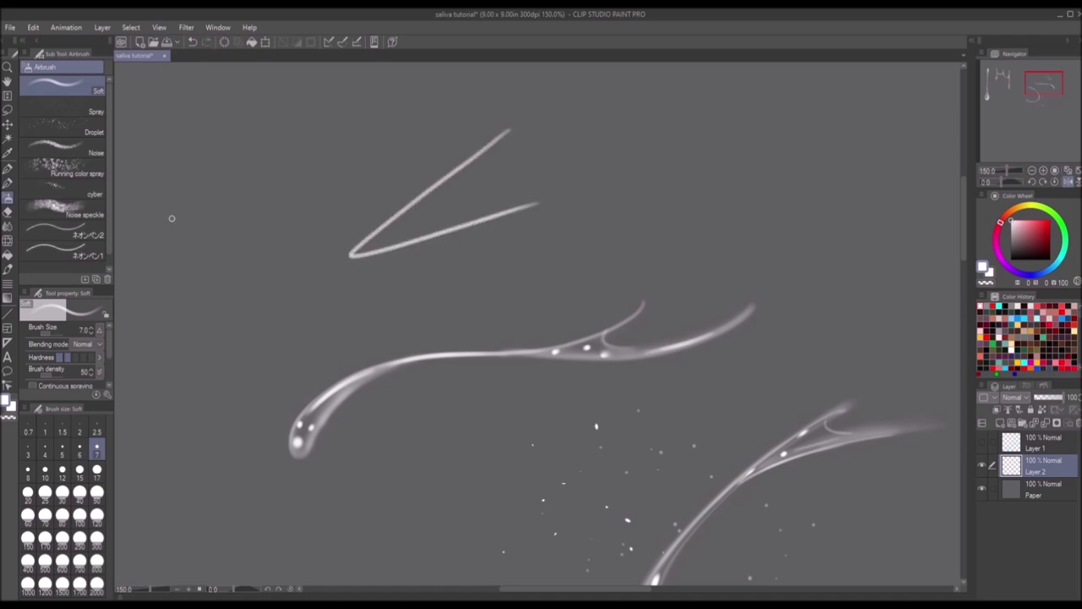
click(8, 226)
drag(482, 210, 371, 246)
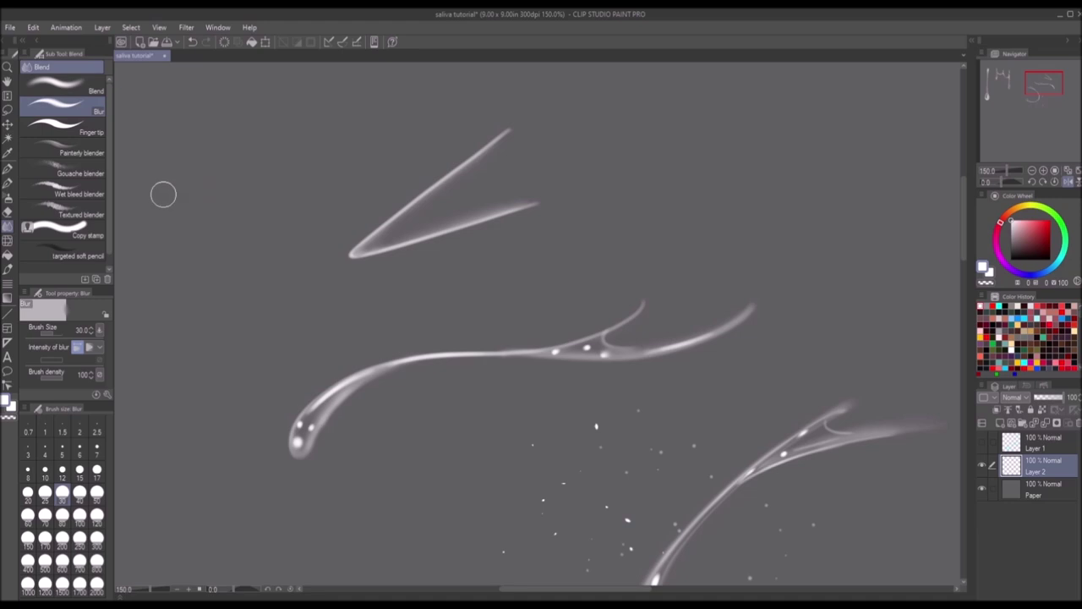
Step: Draw a curved web inside the V and a thin tail ending in a droplet
click(8, 197)
drag(471, 161, 450, 223)
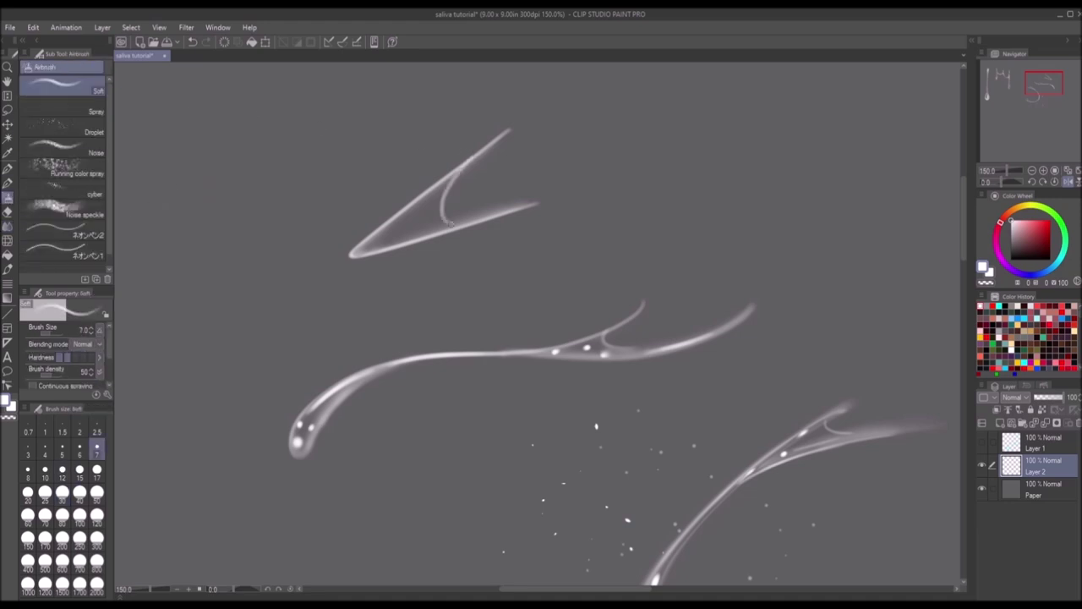
scroll(467, 136, up, 1)
drag(306, 298, 169, 381)
key(ctrl+z)
mouse_move(308, 296)
mouse_down()
mouse_move(201, 372)
mouse_move(261, 316)
mouse_up()
Step: Thin the droplet at the tail's end with the Soft eraser at size 12
click(7, 227)
click(9, 214)
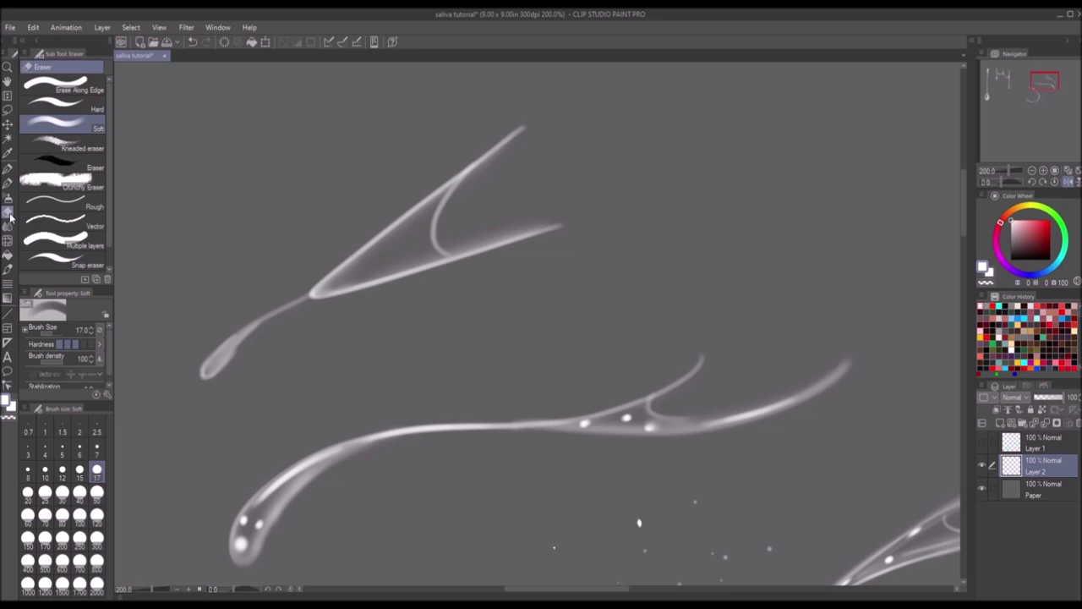
key(bracketleft)
key(bracketleft)
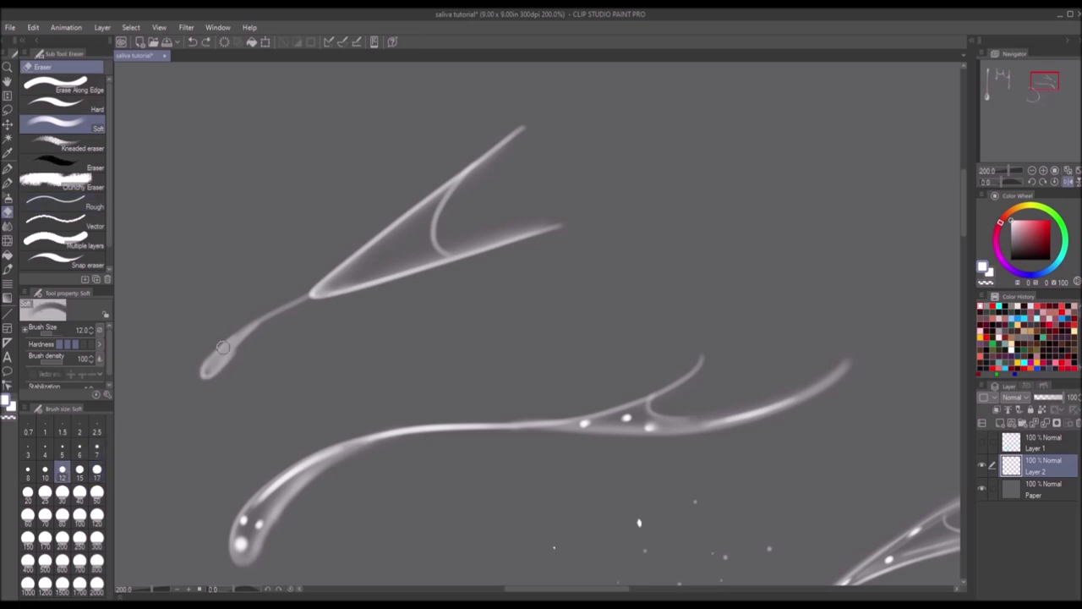
drag(240, 334, 204, 375)
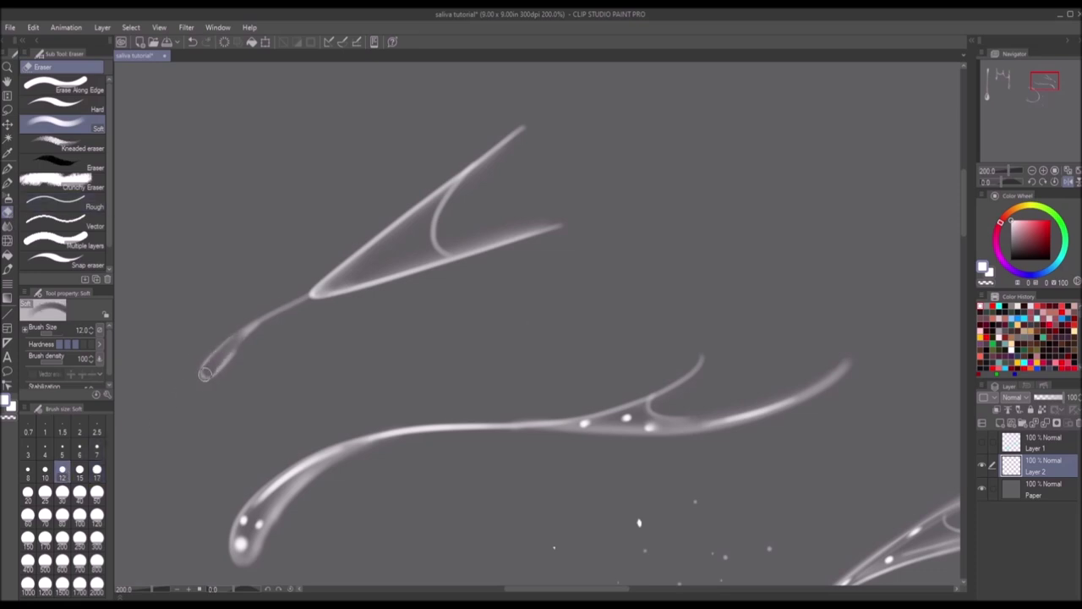
Step: Brighten the tail and droplet outline in white and add a highlight streak inside the droplet
click(7, 197)
click(59, 85)
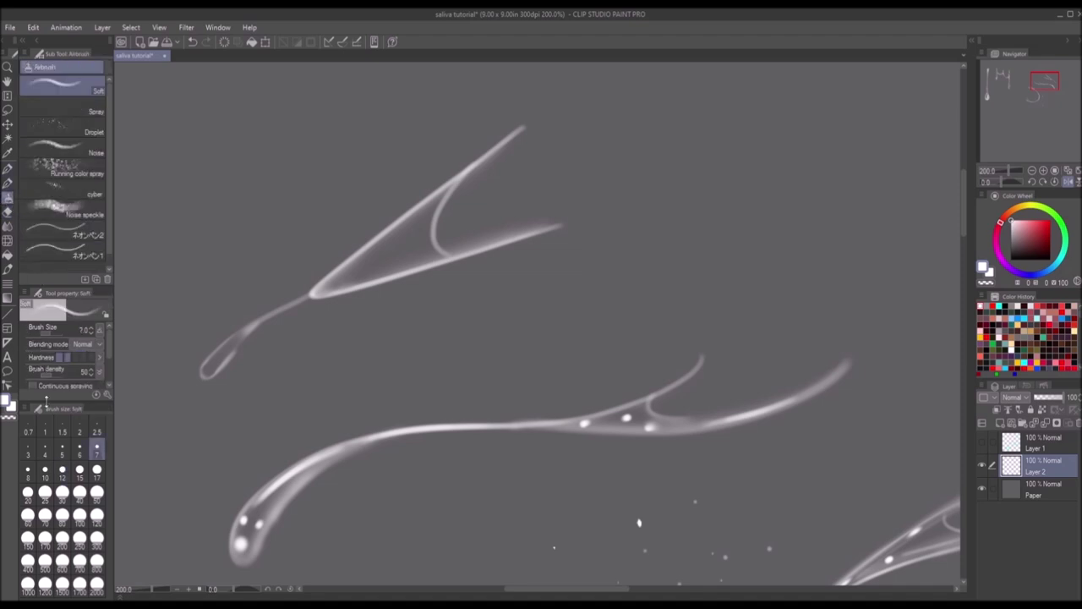
scroll(283, 304, up, 3)
mouse_move(478, 238)
mouse_down()
mouse_move(444, 242)
mouse_move(285, 363)
mouse_up()
mouse_move(363, 296)
mouse_down()
mouse_move(260, 401)
mouse_move(364, 300)
mouse_up()
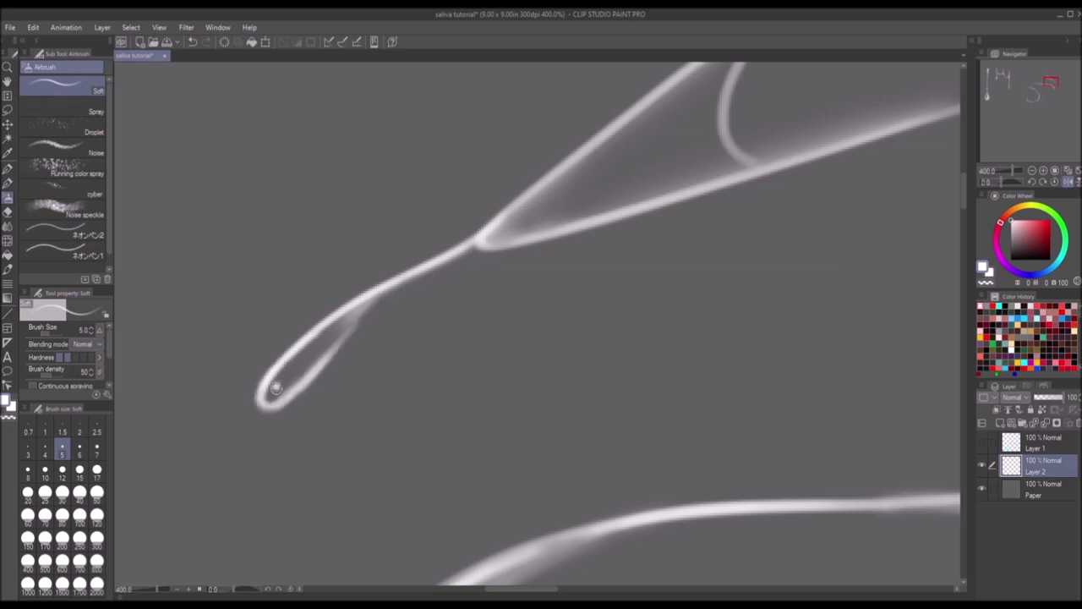
drag(301, 361, 311, 349)
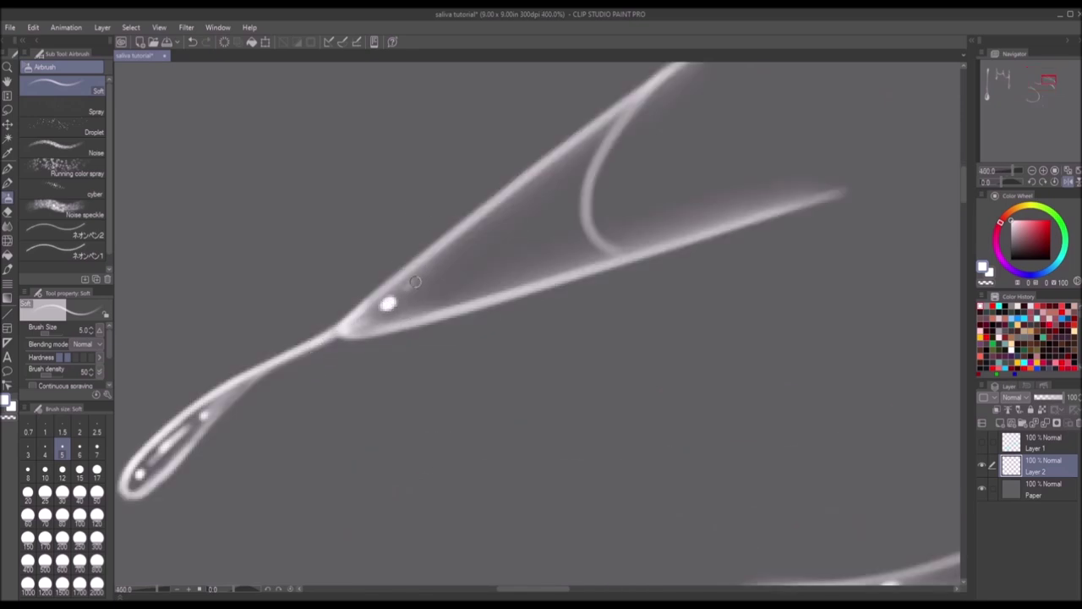
Step: Add a bright streak inside the strand and retrace the inner curve and lower strand brighter
drag(406, 285, 454, 250)
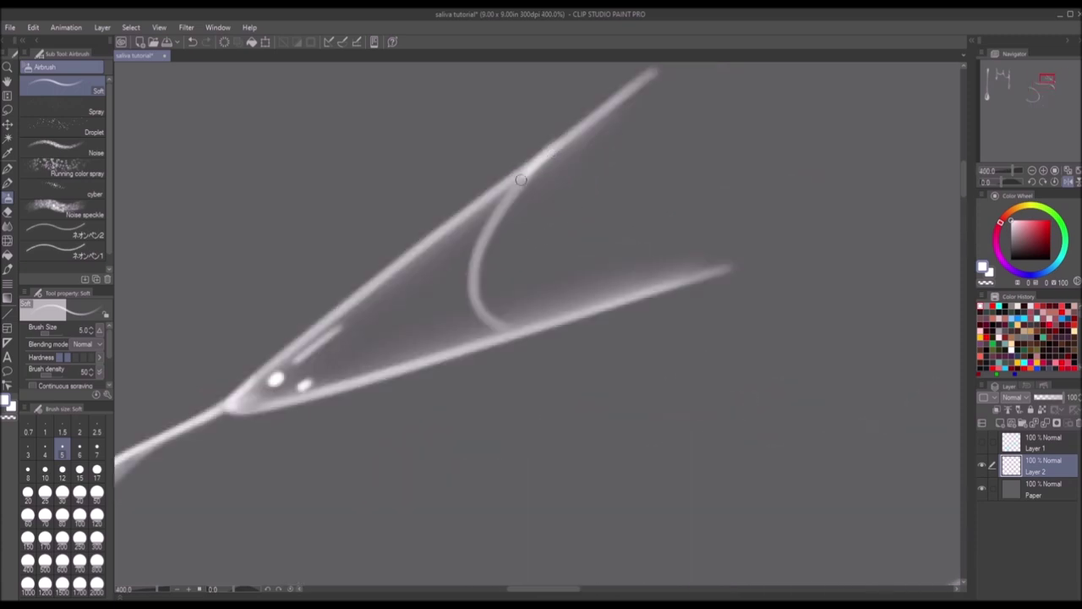
mouse_move(520, 179)
mouse_down()
mouse_move(485, 299)
mouse_move(568, 315)
mouse_up()
drag(500, 324, 612, 301)
drag(483, 305, 467, 346)
key(ctrl+z)
key(ctrl+z)
drag(471, 287, 568, 309)
drag(490, 323, 608, 291)
drag(532, 325, 683, 271)
key(ctrl+alt+0)
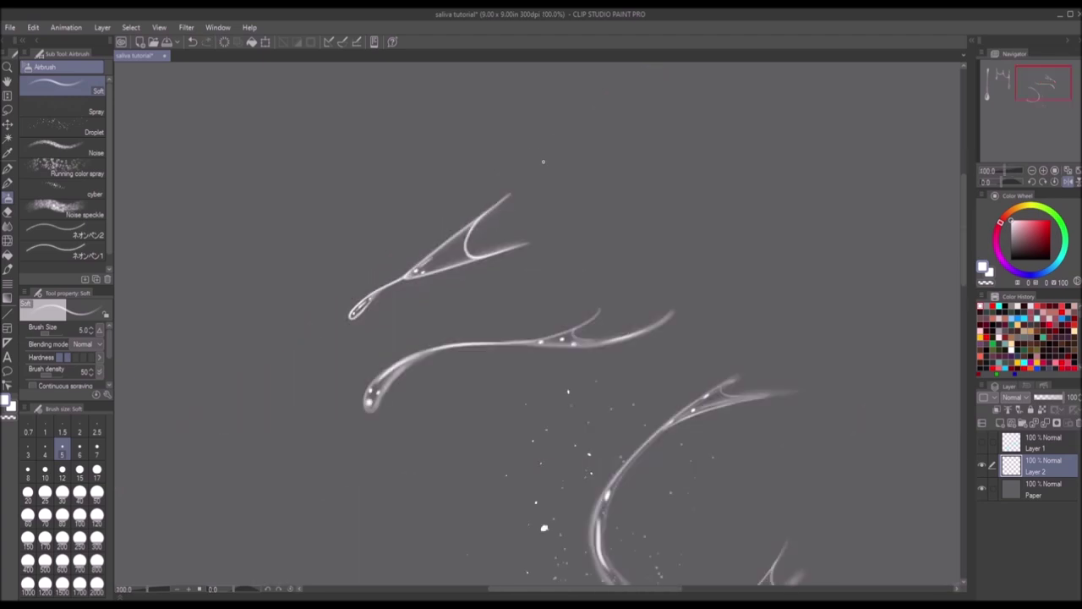
Step: Lengthen the upper and lower arms of the V strand with longer airbrush strokes
scroll(543, 161, up, 2)
drag(431, 254, 543, 169)
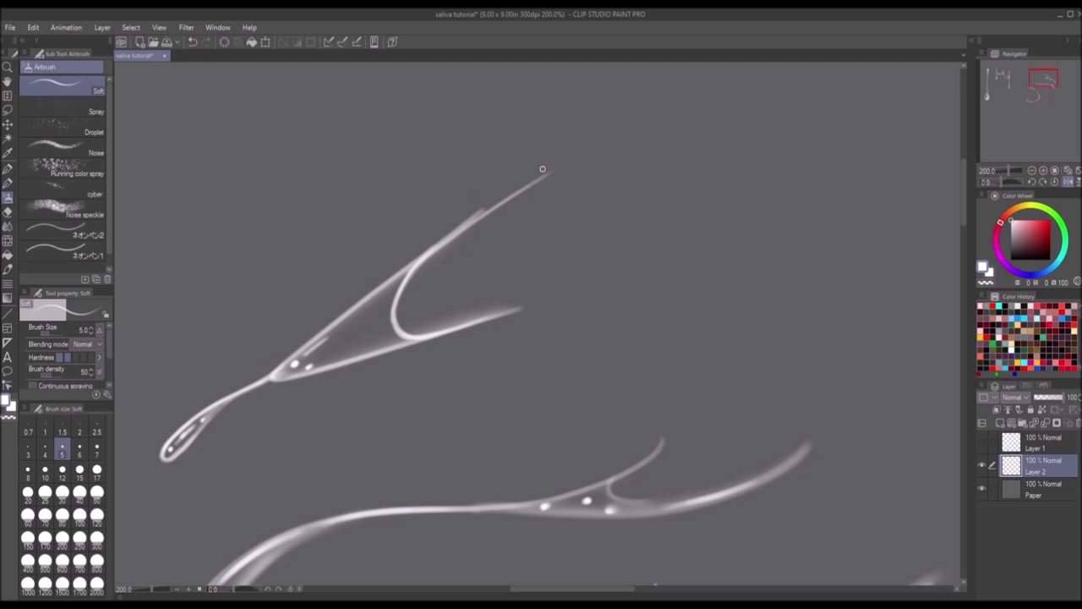
key(ctrl+z)
drag(426, 257, 607, 132)
drag(430, 339, 644, 245)
key(ctrl+z)
drag(436, 338, 622, 260)
Step: Paint a size-7 loop hanging beneath the strand and thicken its left join
drag(392, 350, 541, 311)
scroll(347, 326, up, 2)
key(ctrl+z)
key(bracketright)
mouse_move(391, 389)
mouse_down()
mouse_move(367, 442)
mouse_move(759, 258)
mouse_up()
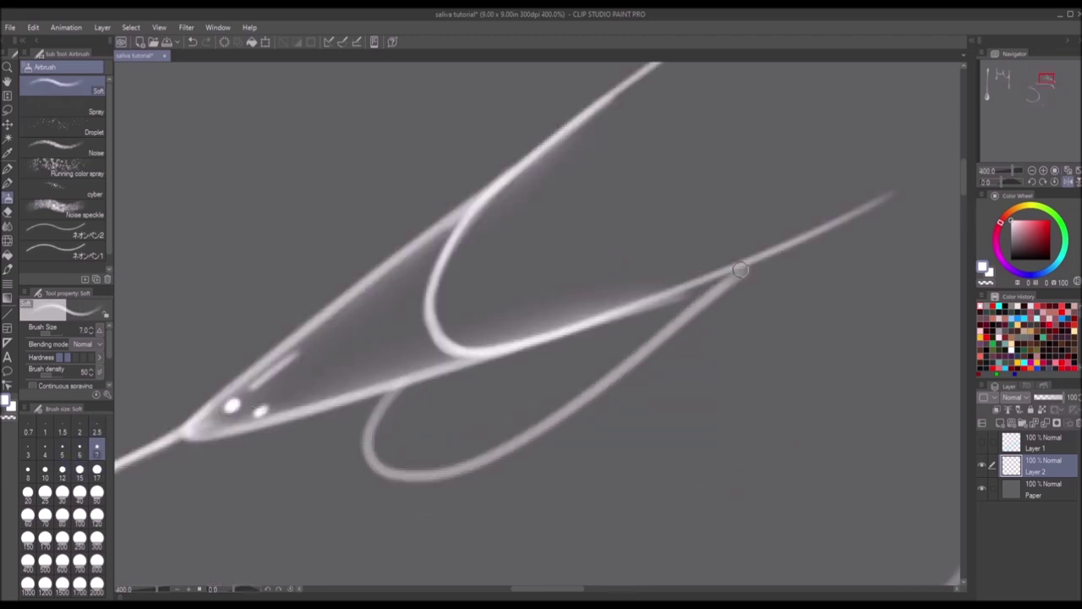
mouse_move(402, 387)
mouse_down()
mouse_move(398, 406)
mouse_move(406, 364)
mouse_up()
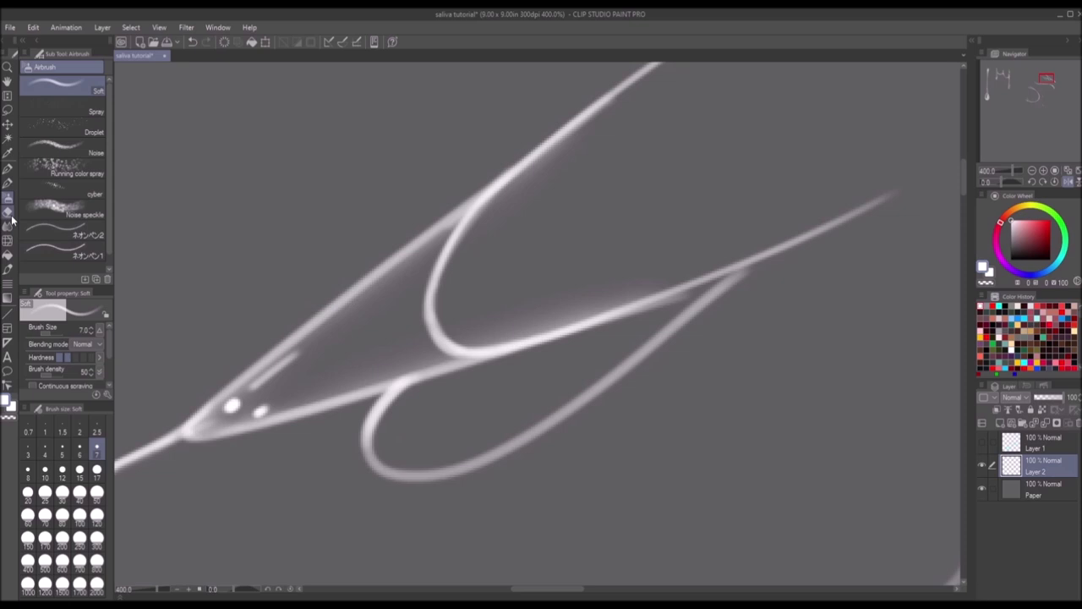
Step: Blur the loop's junction and its right strand to soften the joins
click(8, 225)
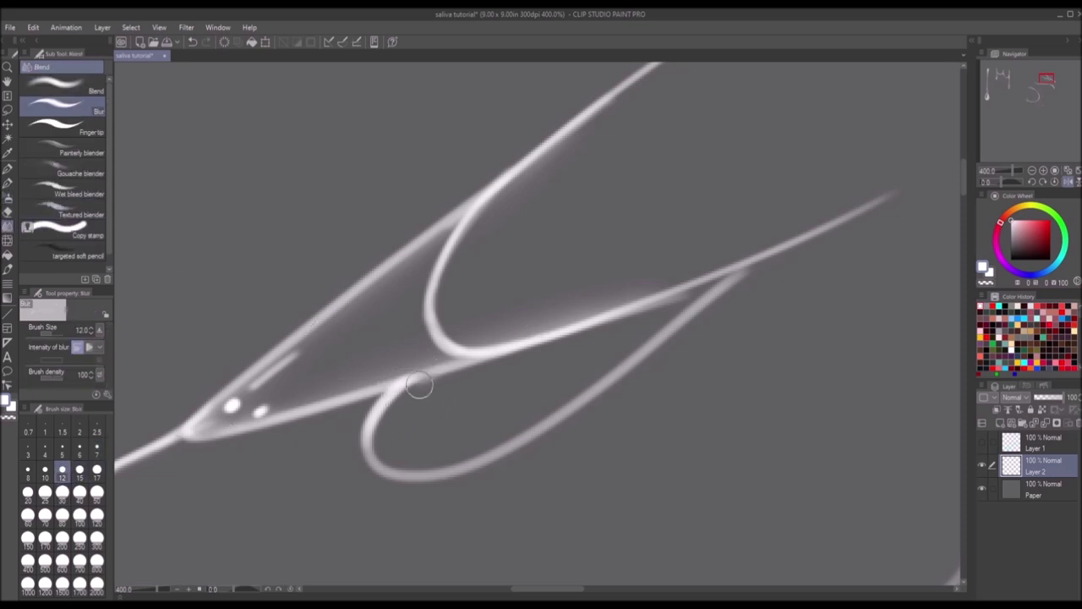
drag(431, 380, 415, 430)
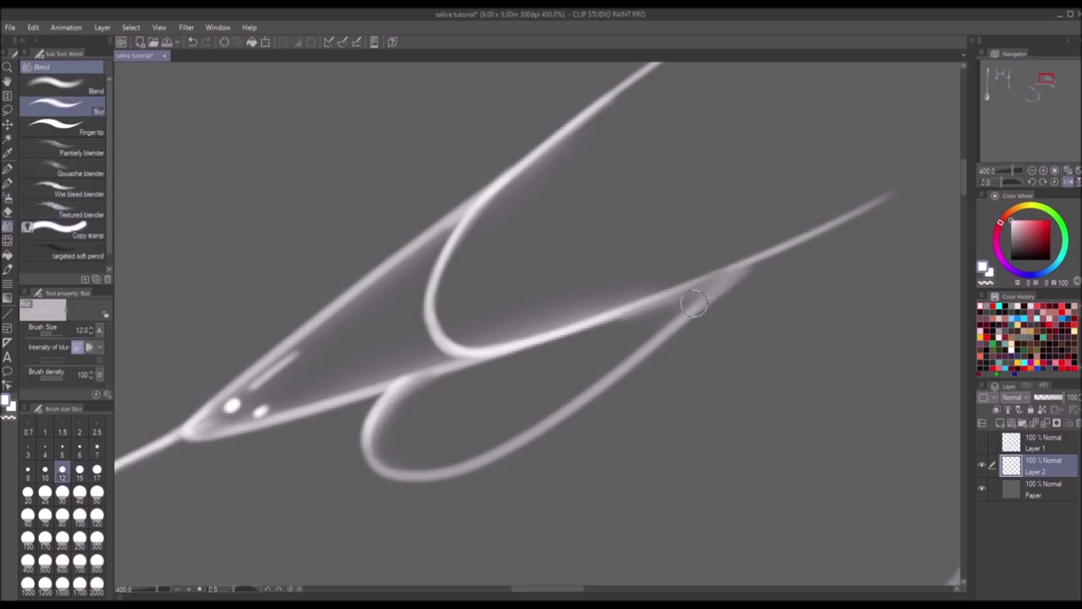
drag(730, 282, 510, 436)
click(8, 182)
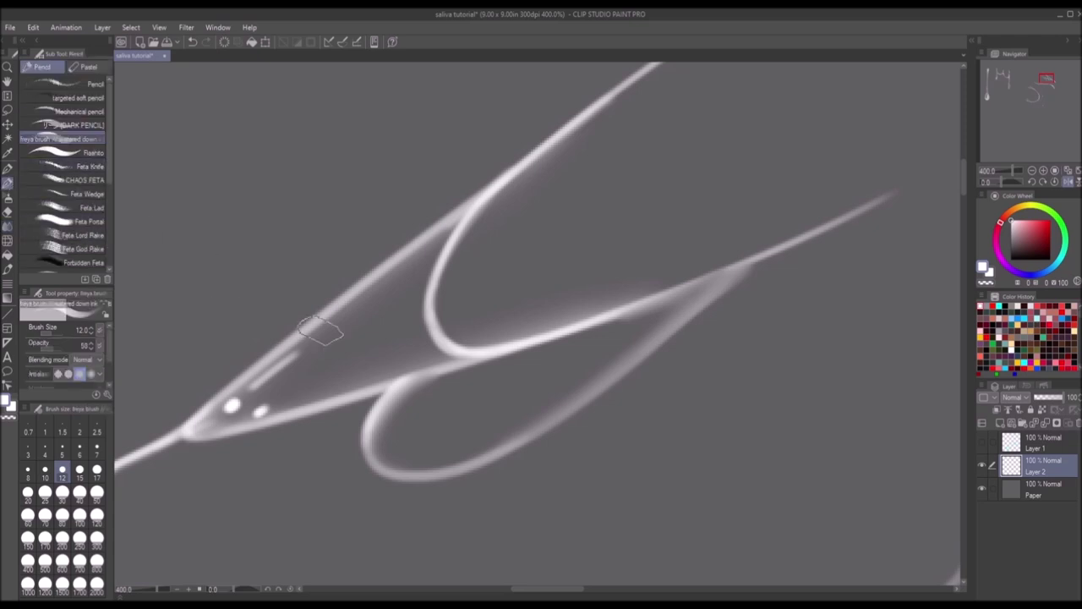
click(8, 197)
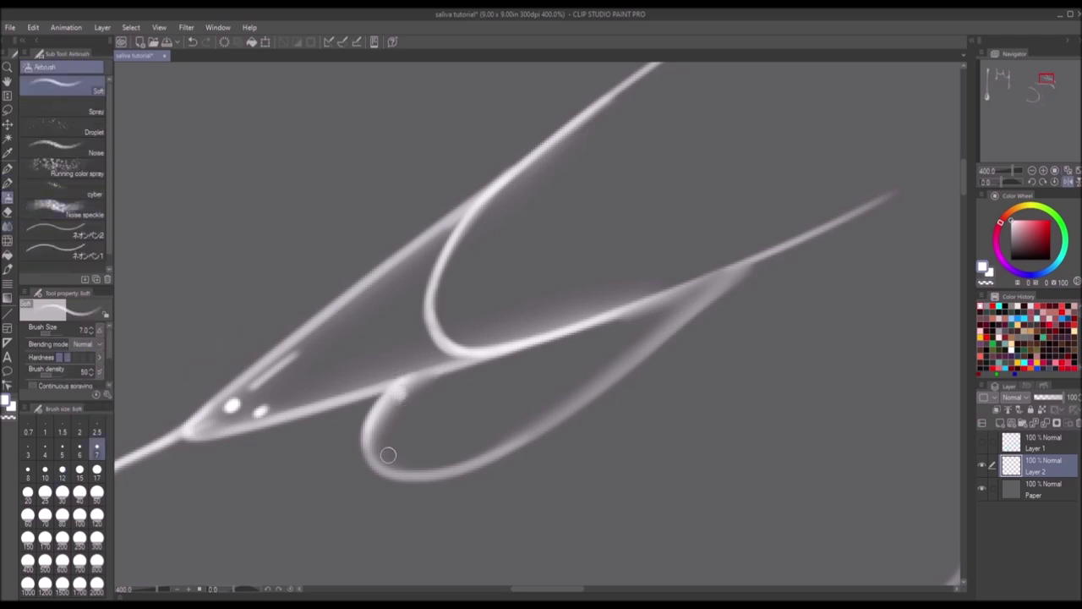
Step: Add size-5 airbrush highlights along the loop's bottom inner edge and right edges
key(bracketleft)
key(bracketleft)
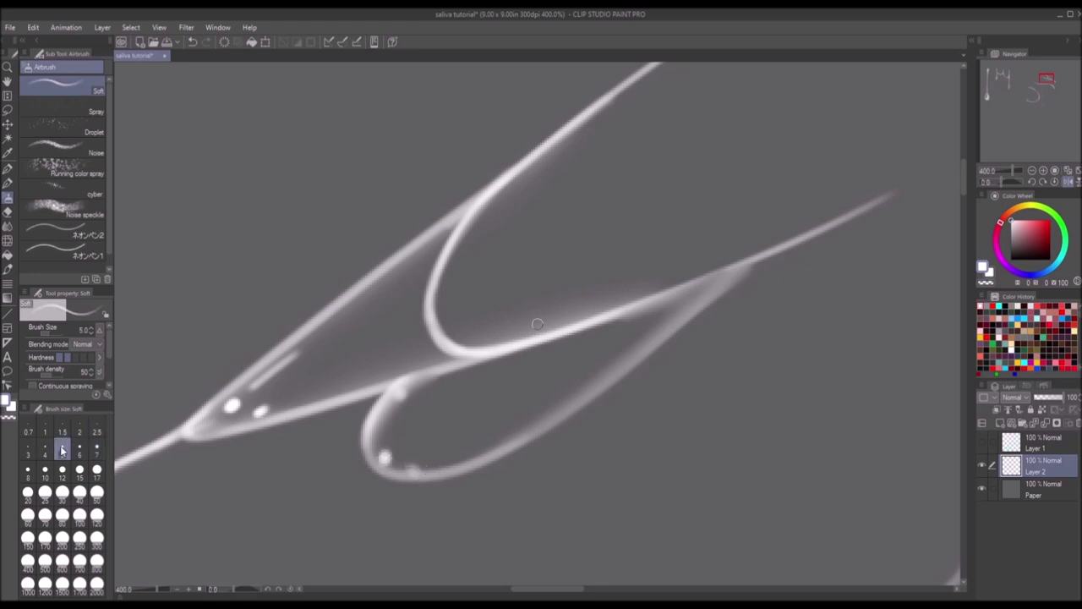
mouse_move(442, 381)
mouse_down()
mouse_move(403, 415)
mouse_move(511, 450)
mouse_up()
key(ctrl+z)
mouse_move(402, 460)
mouse_down()
mouse_move(479, 459)
mouse_move(660, 307)
mouse_move(592, 390)
mouse_move(479, 458)
mouse_up()
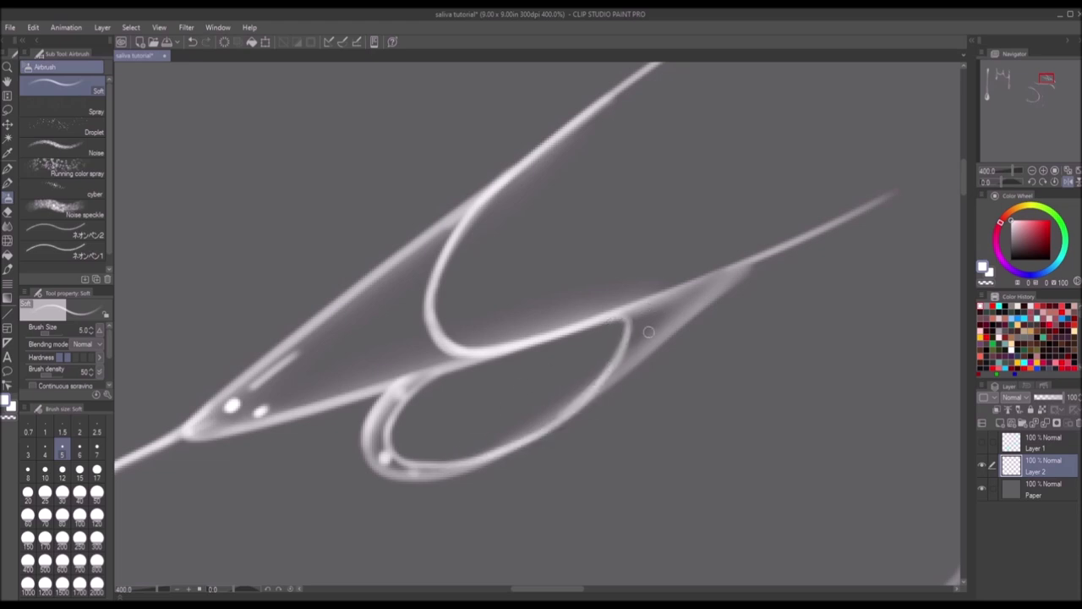
drag(750, 273, 576, 407)
drag(681, 327, 456, 475)
key(ctrl+alt+0)
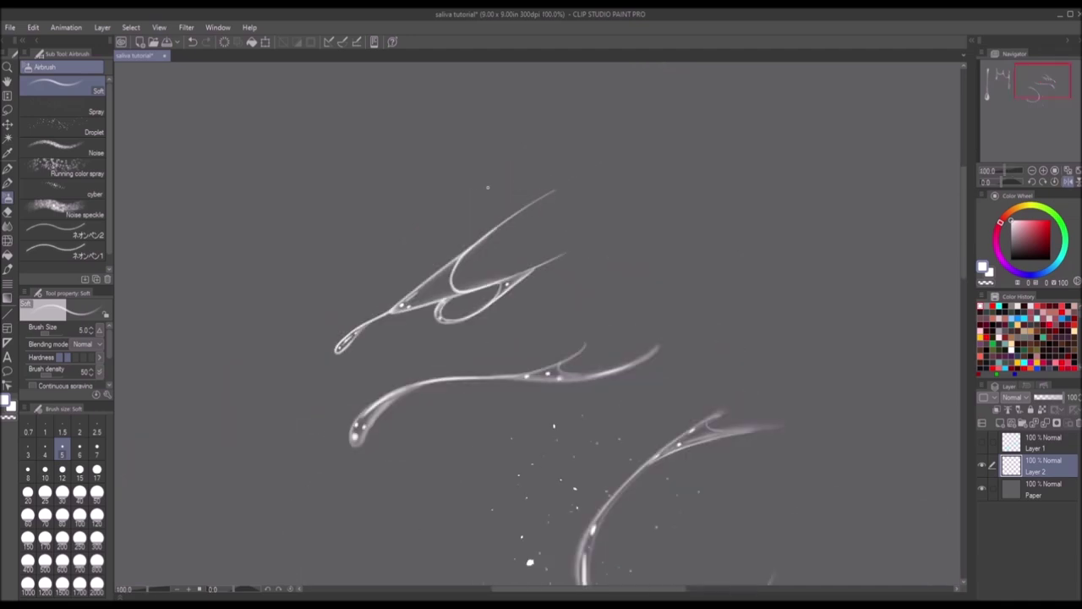
Step: Draw a thin strand rising from the upper arm and blur the upper junction
scroll(502, 177, up, 2)
drag(443, 282, 506, 151)
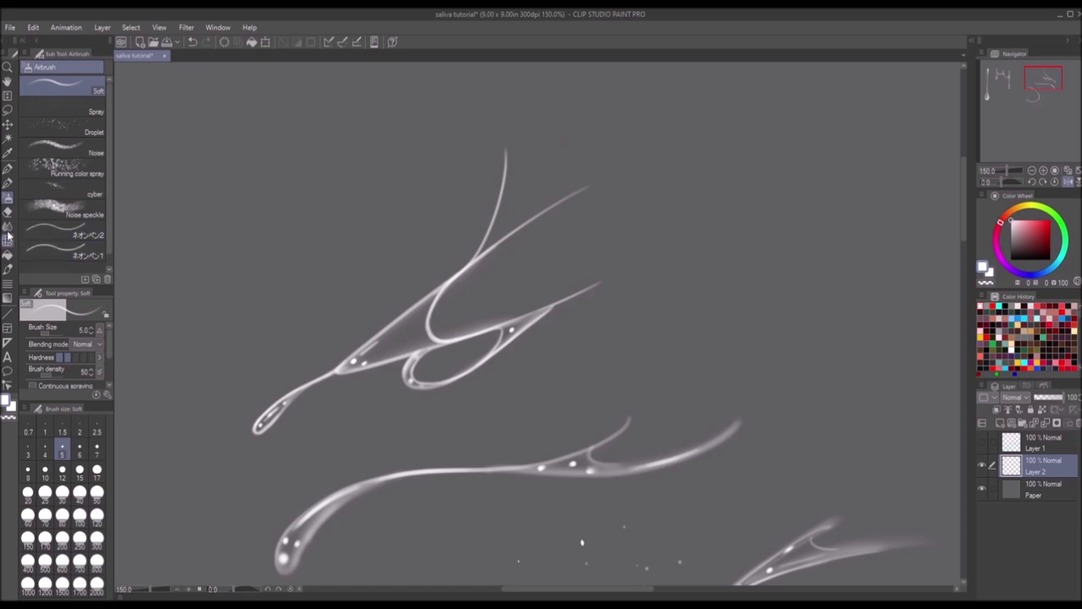
click(8, 239)
scroll(514, 178, up, 1)
click(7, 226)
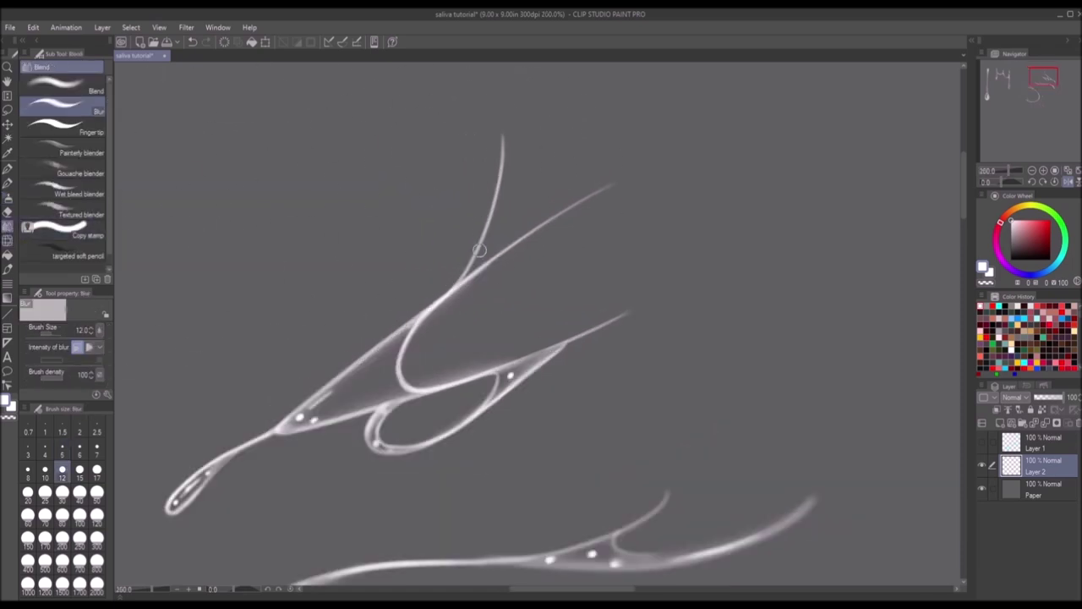
drag(507, 231, 490, 240)
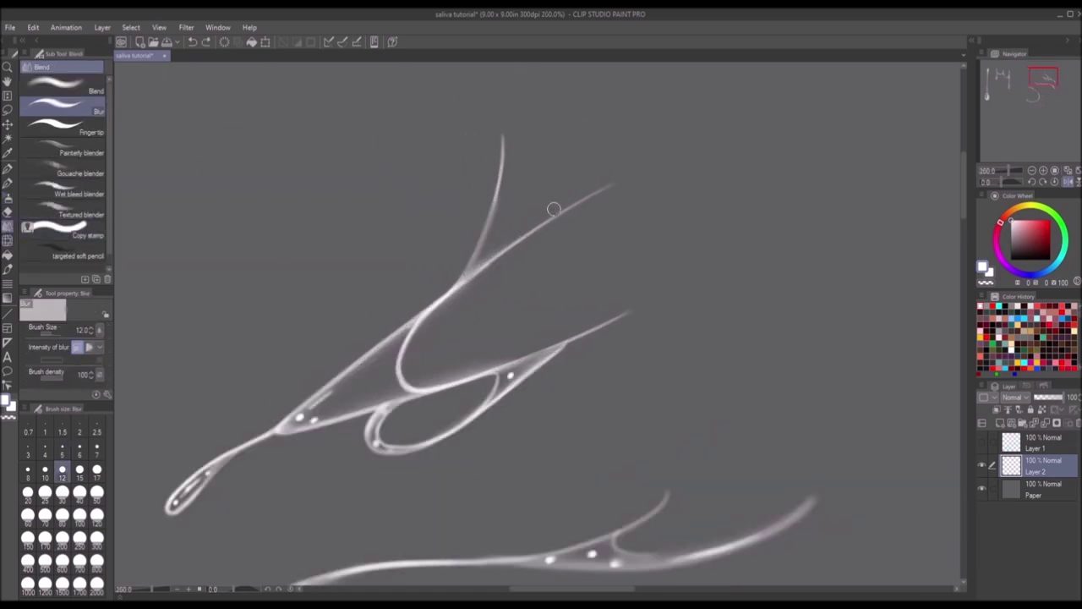
click(10, 182)
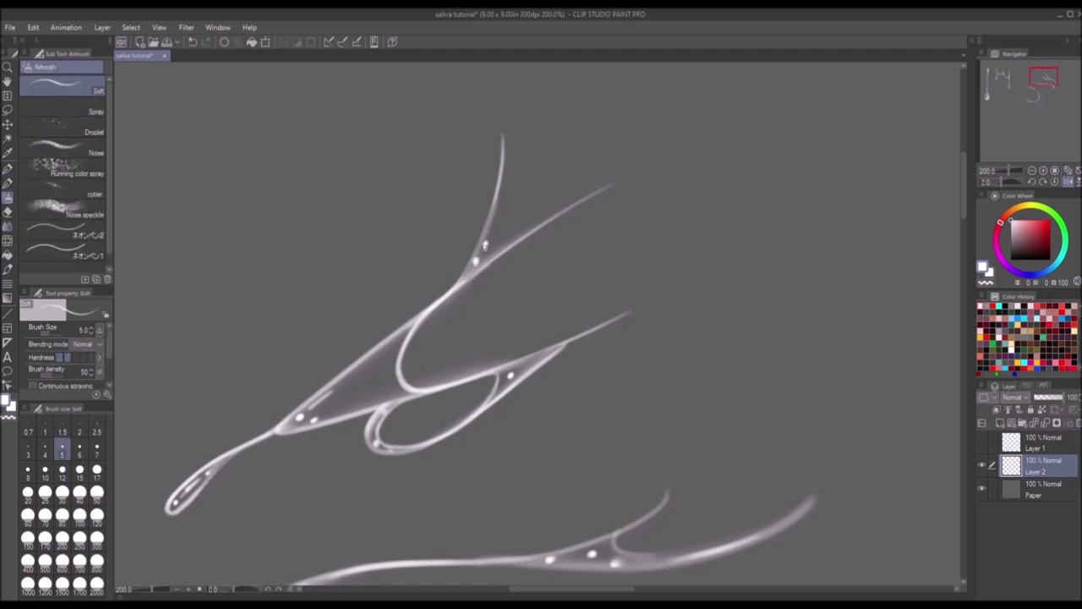
Step: Spray fine droplets around the upper-left strands with the spray airbrush
scroll(505, 242, down, 2)
scroll(504, 242, down, 2)
key(h)
key(h)
scroll(511, 211, up, 2)
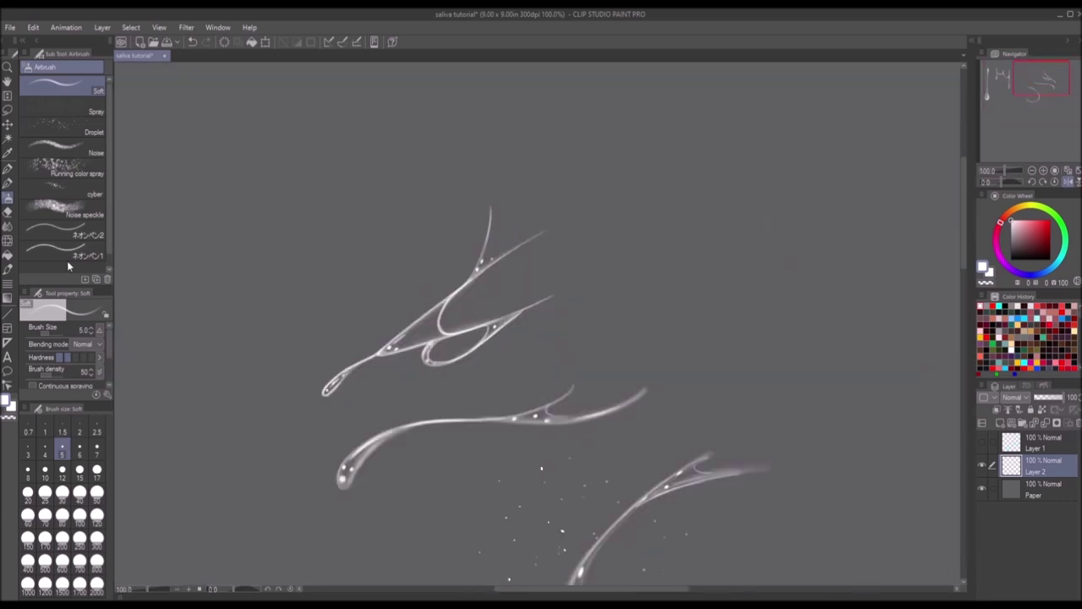
click(76, 110)
drag(391, 281, 314, 350)
Step: Flip the canvas view to check the spray, then fit the canvas to the window
scroll(430, 229, down, 1)
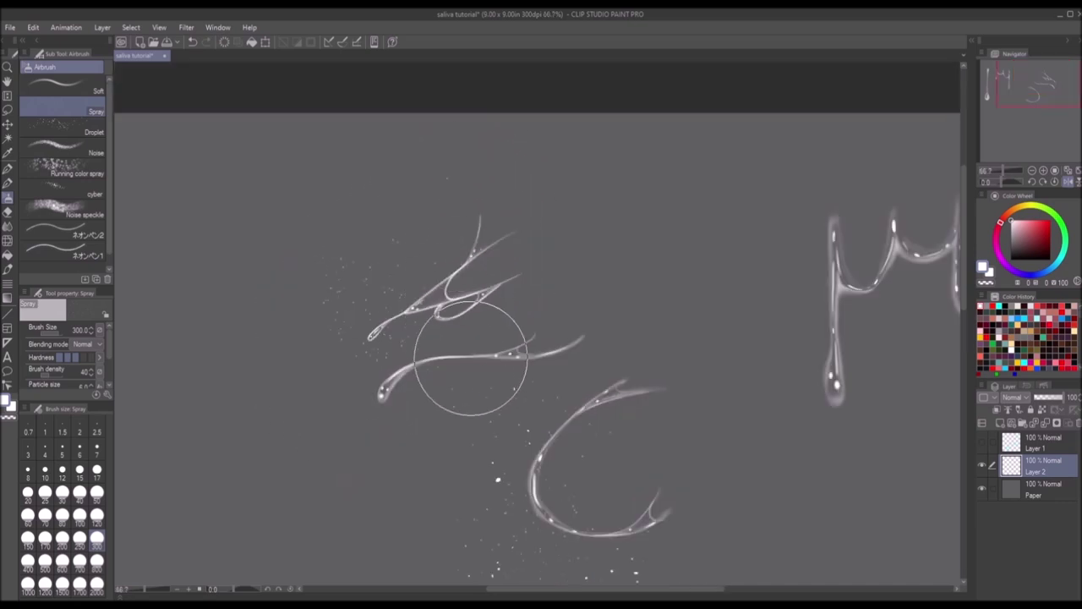
scroll(483, 174, down, 1)
scroll(575, 181, down, 1)
key(h)
key(h)
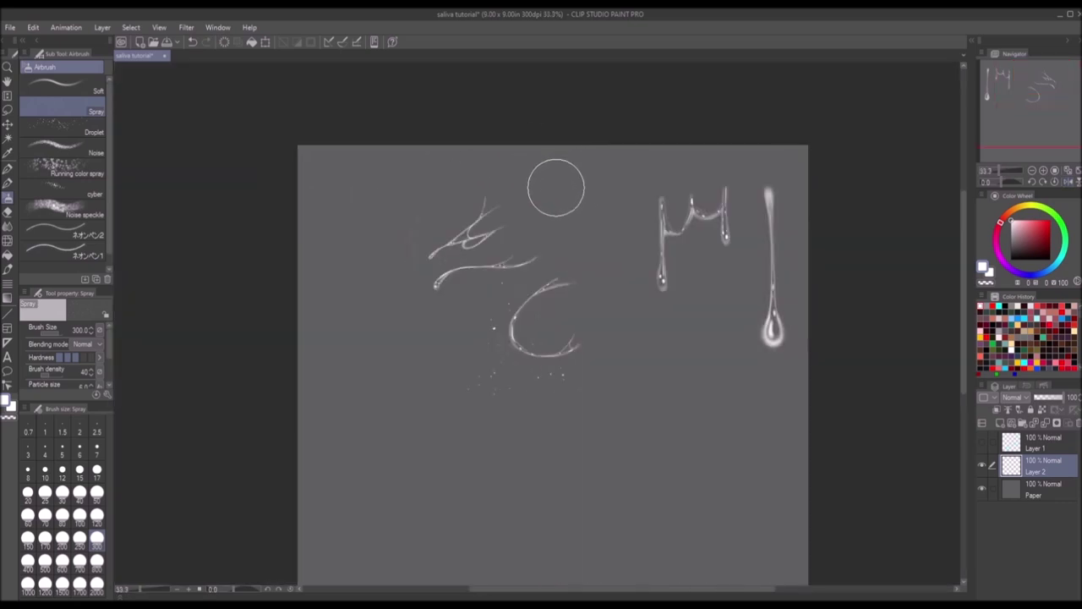
scroll(555, 187, up, 1)
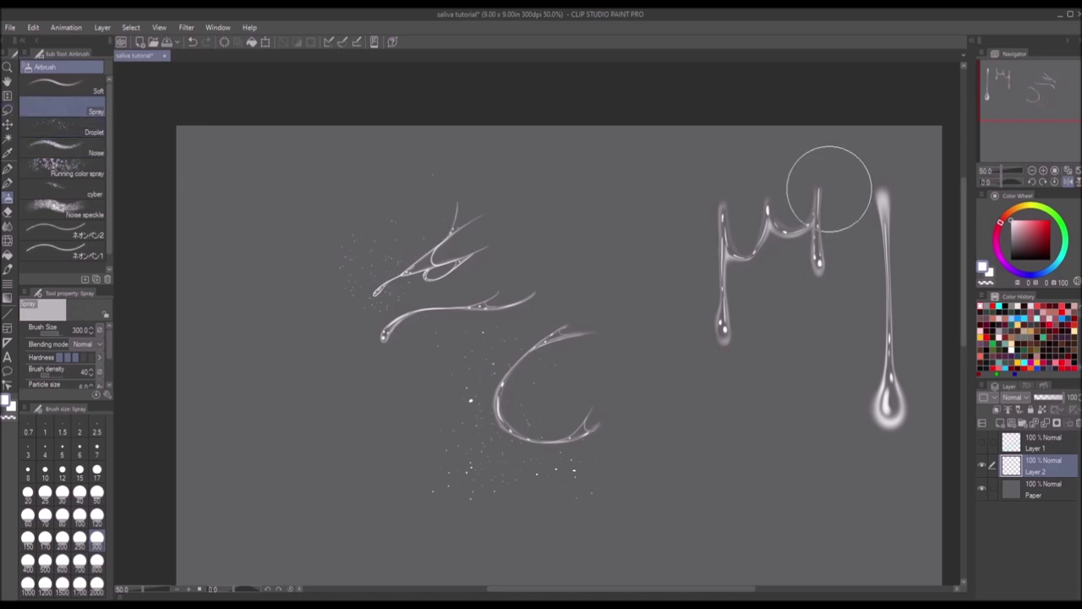
key(h)
key(ctrl+0)
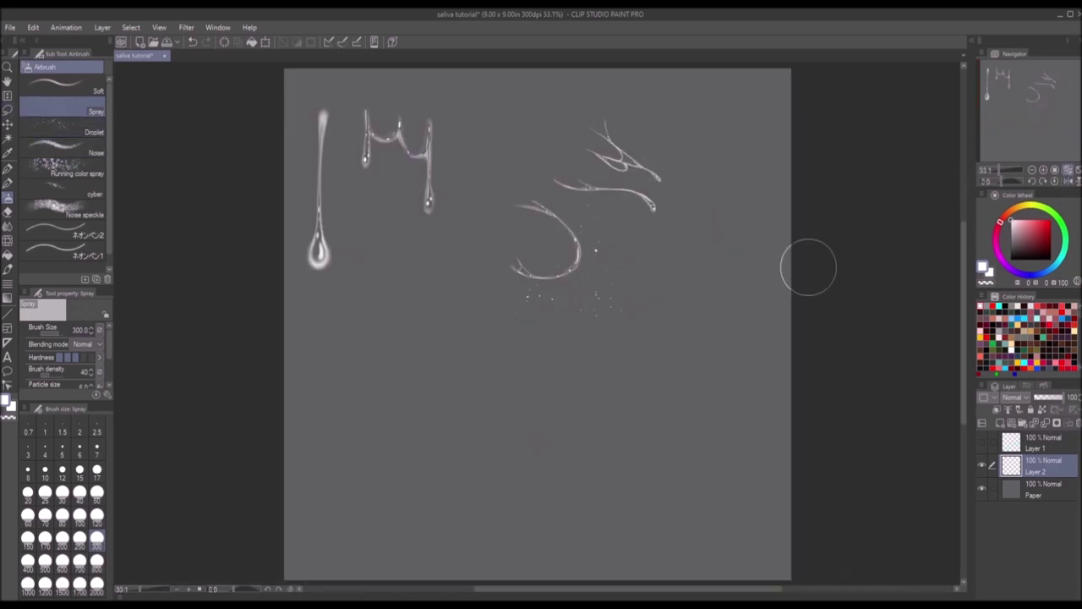
click(8, 110)
Step: Lasso the strands and droplets, enlarge them, nudge them slightly left, then commit and deselect
drag(532, 99, 507, 112)
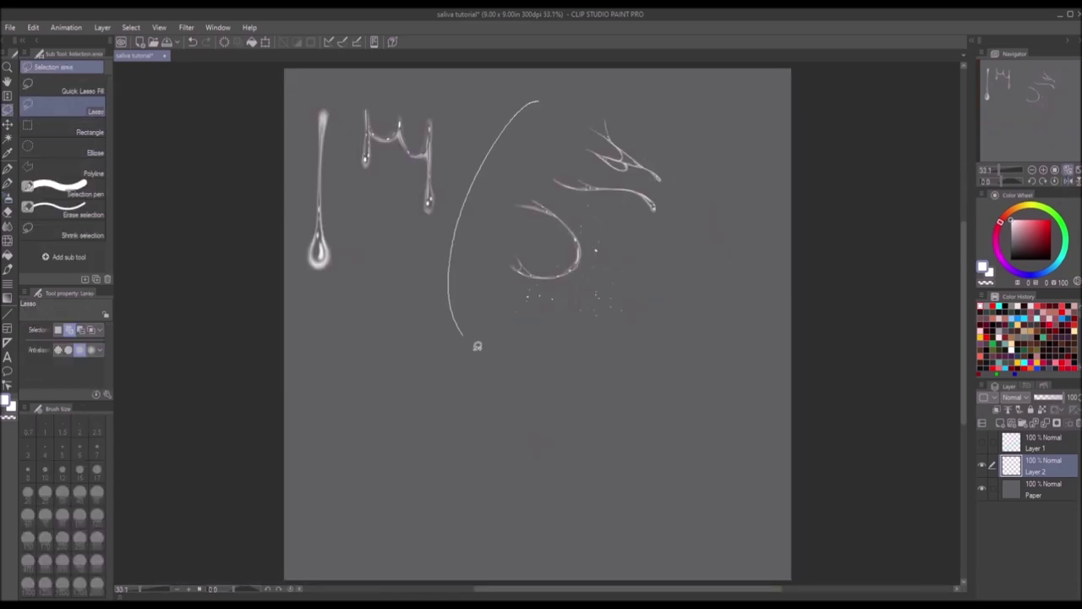
click(650, 397)
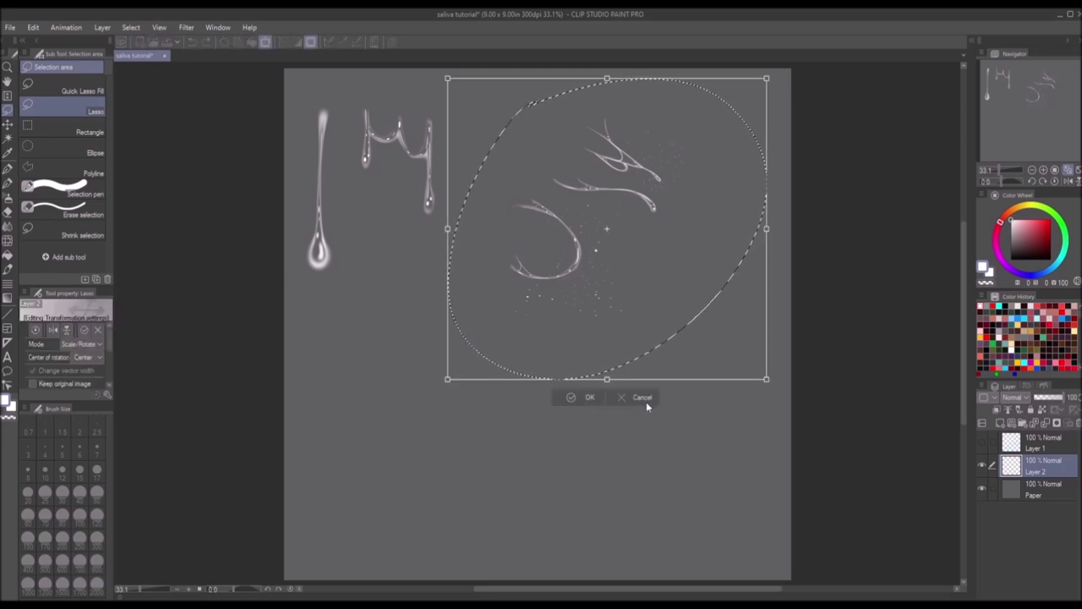
drag(445, 383, 352, 524)
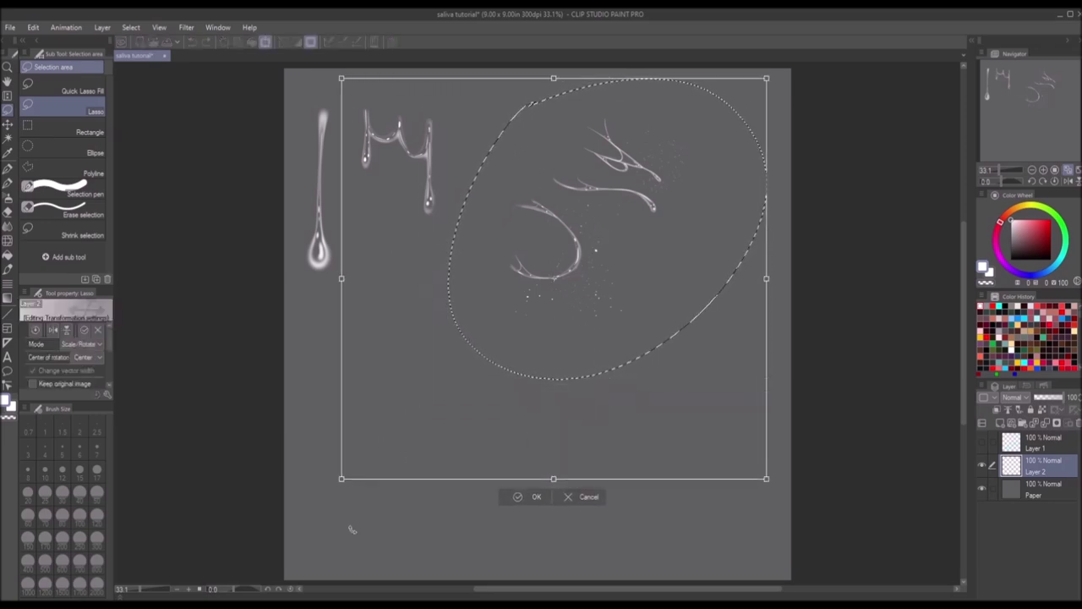
drag(512, 406, 415, 454)
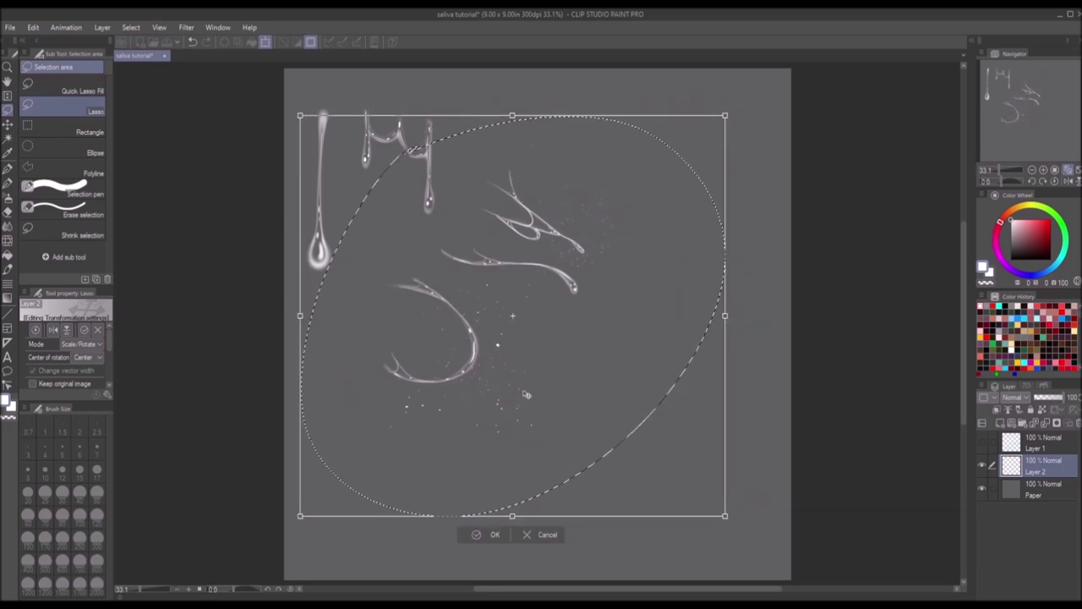
drag(519, 417, 588, 374)
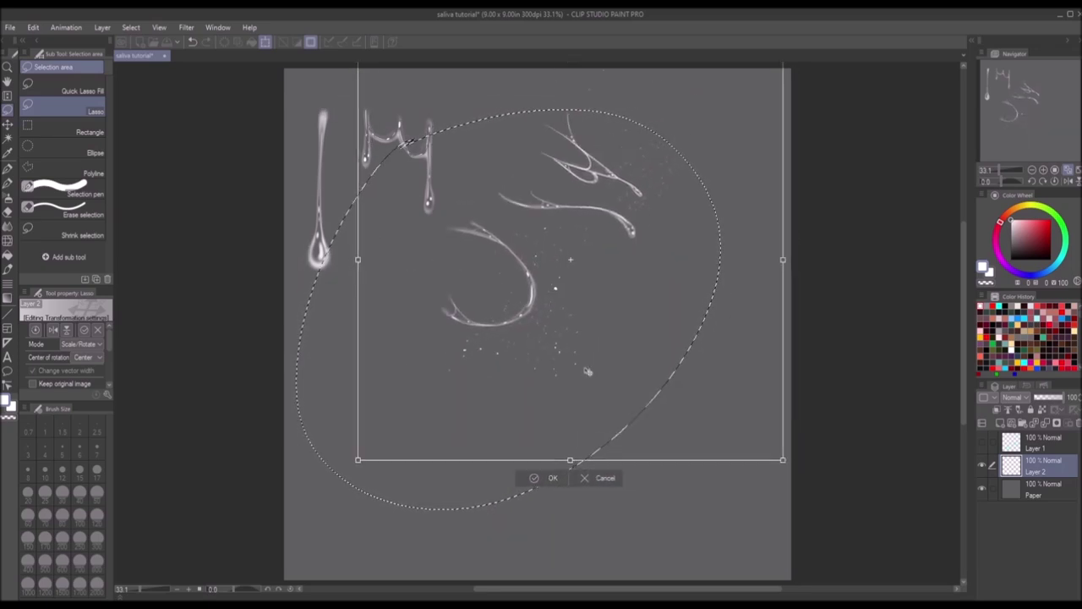
drag(588, 373, 567, 386)
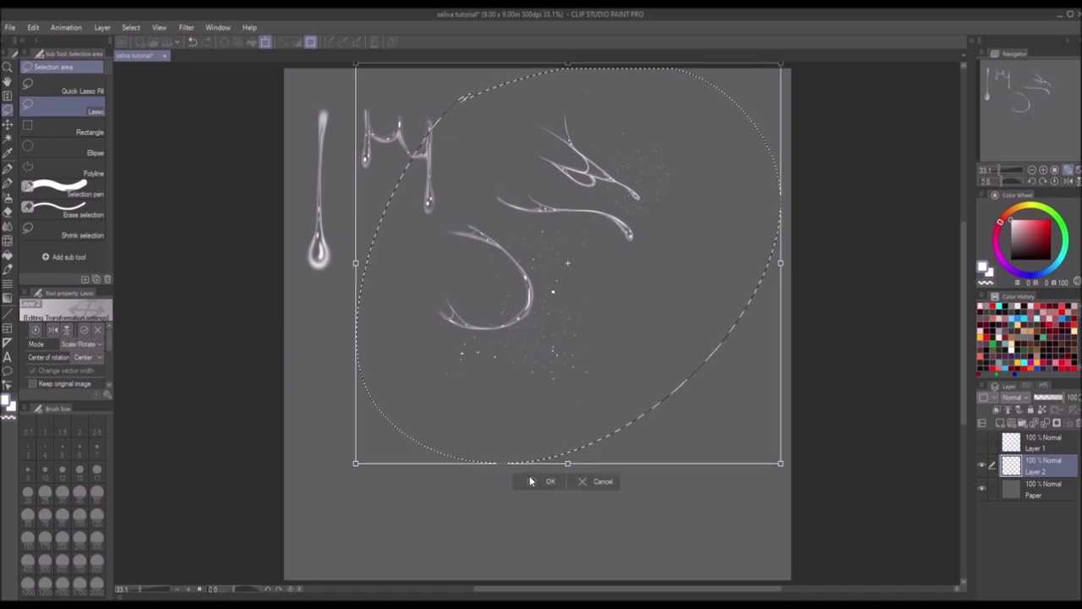
key(Return)
click(465, 481)
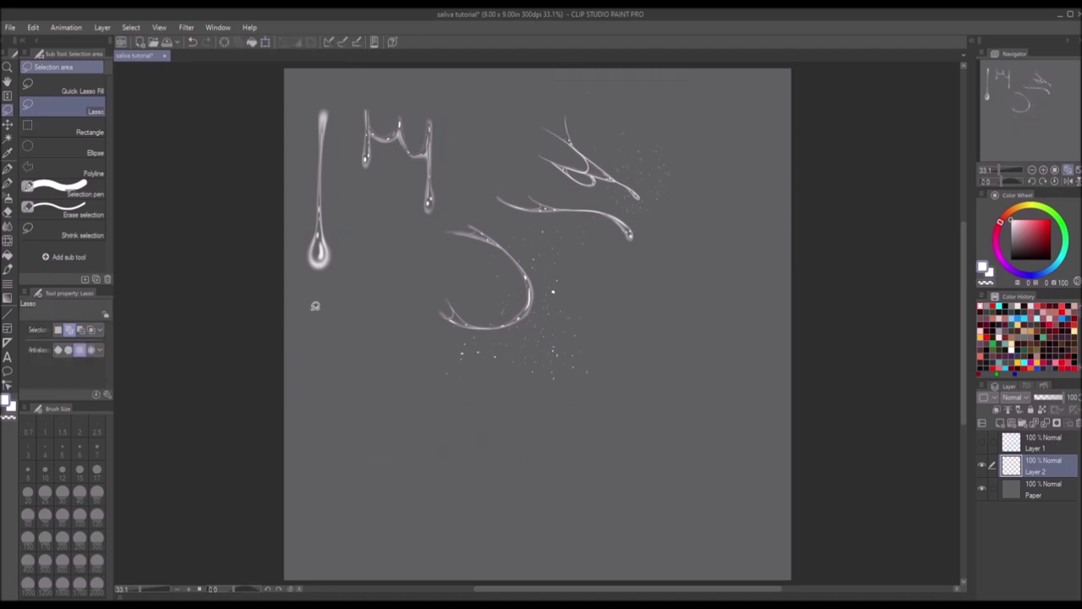
click(7, 184)
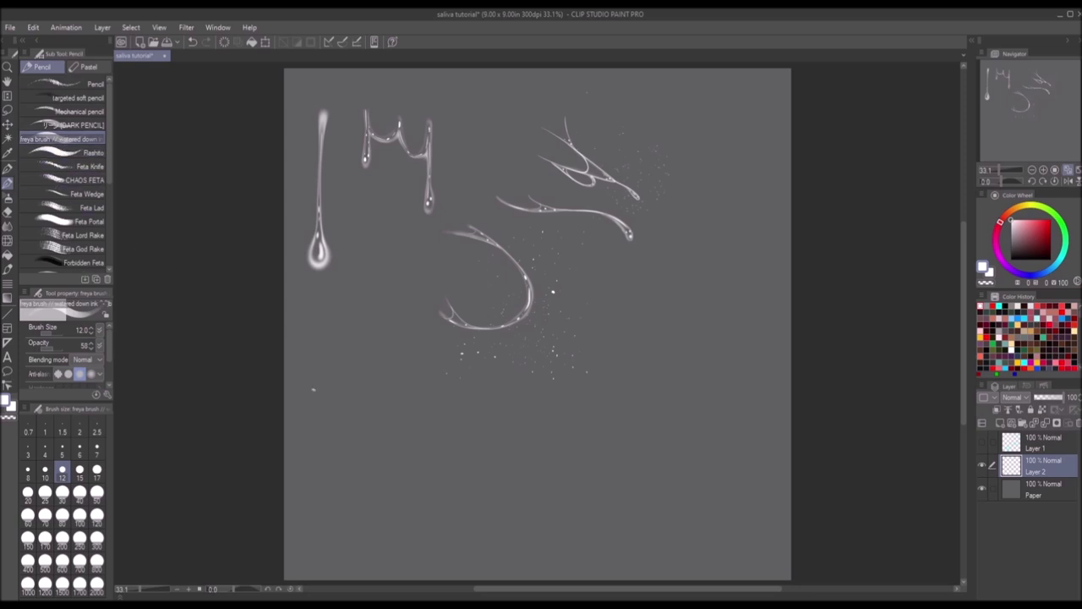
Step: Write 'Soft AIRBRUSH' and 'Soft ERASER' below the strands with an enlarged soft airbrush
click(8, 197)
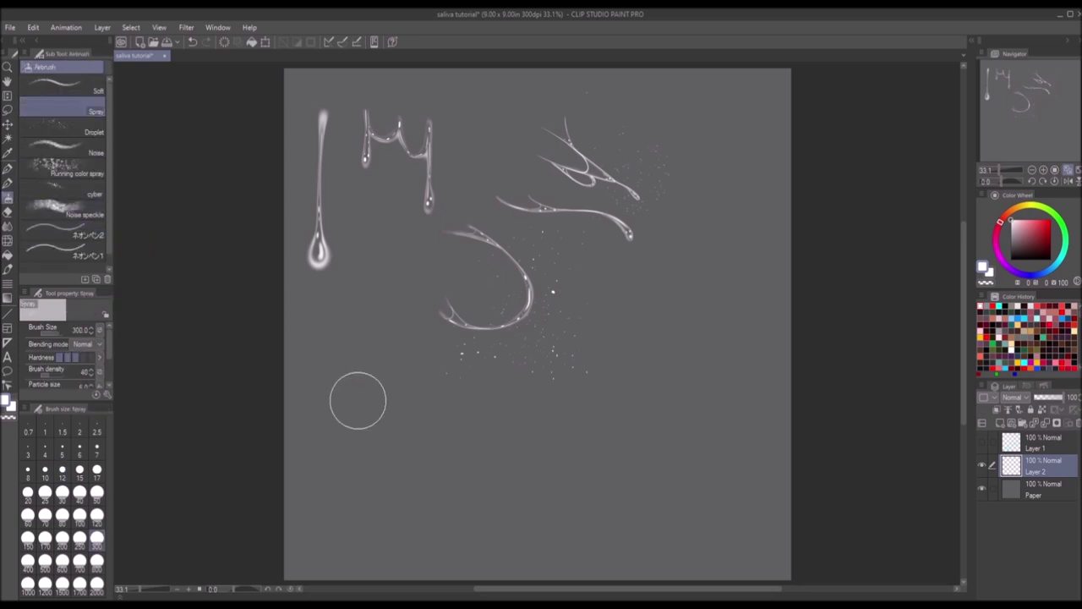
click(69, 85)
click(62, 471)
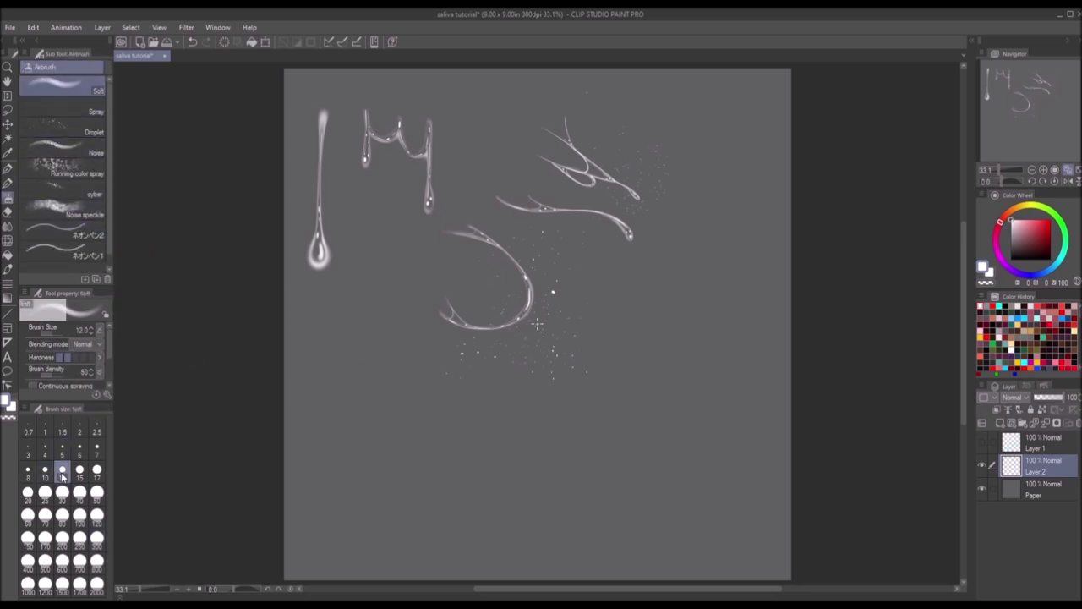
click(71, 501)
mouse_move(347, 391)
mouse_down()
mouse_move(414, 423)
mouse_move(507, 435)
mouse_move(602, 403)
mouse_move(622, 435)
mouse_up()
click(61, 514)
drag(355, 461, 321, 501)
drag(385, 474, 397, 498)
drag(490, 460, 584, 490)
drag(595, 456, 667, 486)
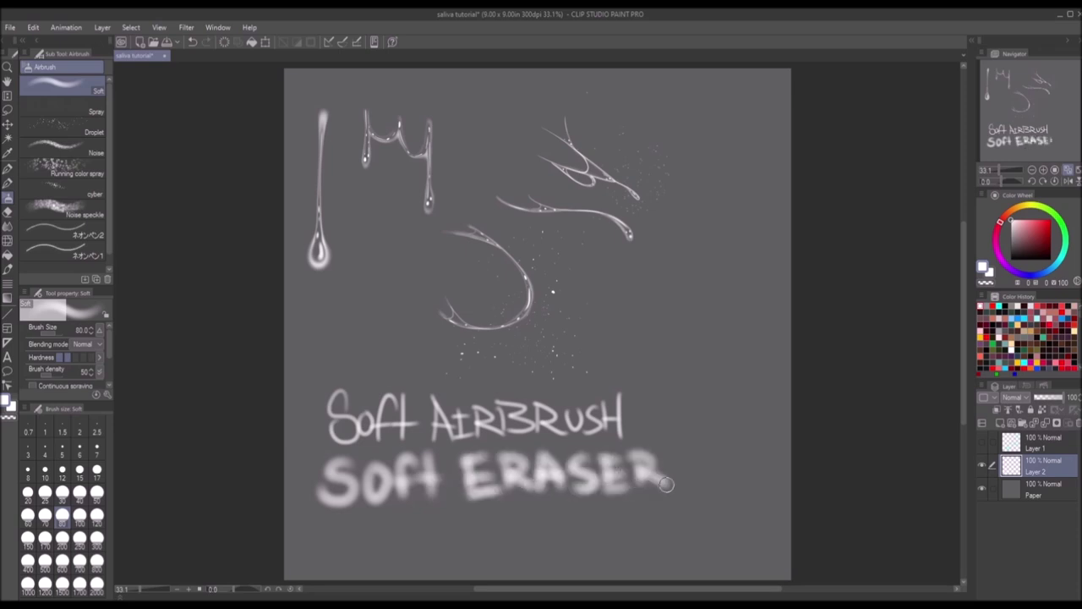
Step: Fade parts of the Soft ERASER letters with the soft eraser
key(e)
scroll(524, 473, up, 1)
mouse_move(322, 448)
mouse_down()
mouse_move(535, 416)
mouse_move(837, 456)
mouse_up()
key(b)
scroll(837, 457, down, 2)
Step: Write 'HIGHLIGHTS' beneath the other labels and hollow its letters with the soft eraser
mouse_move(296, 423)
mouse_down()
mouse_move(592, 448)
mouse_move(676, 473)
mouse_up()
drag(676, 423, 829, 465)
key(e)
mouse_move(304, 431)
mouse_down()
mouse_move(336, 474)
mouse_move(504, 448)
mouse_move(830, 448)
mouse_up()
key(b)
scroll(306, 450, up, 1)
Step: Add small white highlight strokes to the H, I, G, H, L, I and G of HIGHLIGHTS
mouse_move(296, 391)
mouse_down()
mouse_move(297, 464)
mouse_move(358, 439)
mouse_up()
drag(367, 400, 370, 473)
scroll(370, 473, up, 1)
mouse_move(358, 365)
mouse_down()
mouse_move(427, 368)
mouse_move(390, 415)
mouse_up()
mouse_move(350, 448)
mouse_down()
mouse_move(431, 449)
mouse_move(288, 404)
mouse_up()
click(97, 470)
drag(397, 341, 438, 396)
mouse_move(479, 355)
mouse_down()
mouse_move(534, 400)
mouse_move(415, 401)
mouse_up()
mouse_move(492, 355)
mouse_down()
mouse_move(492, 416)
mouse_move(541, 430)
mouse_up()
mouse_move(590, 369)
mouse_down()
mouse_move(590, 401)
mouse_move(469, 400)
mouse_up()
drag(568, 319, 563, 423)
scroll(692, 377, down, 1)
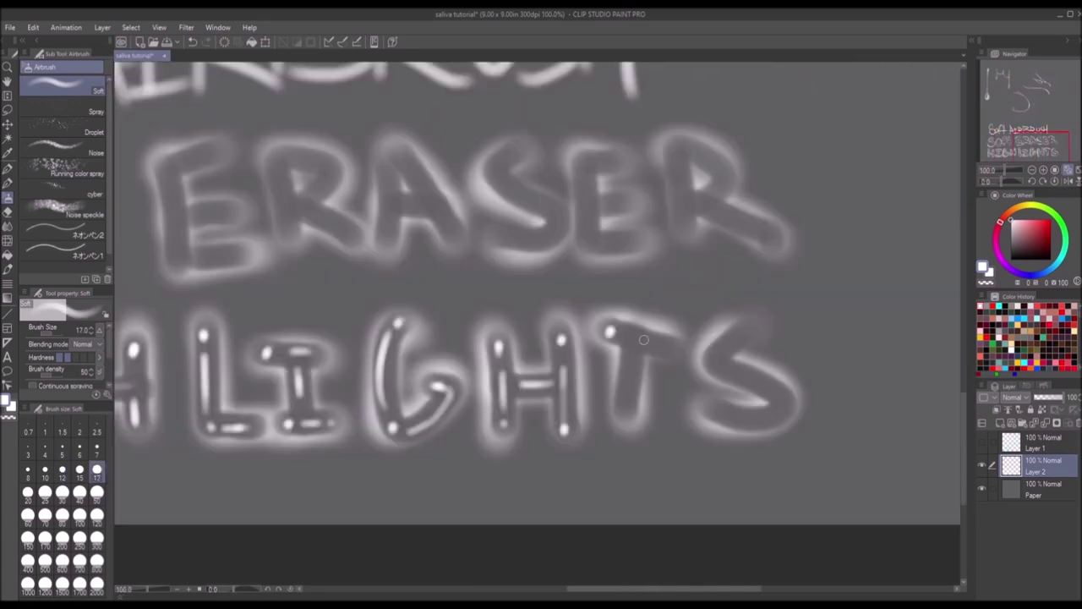
scroll(692, 377, down, 1)
scroll(691, 377, down, 2)
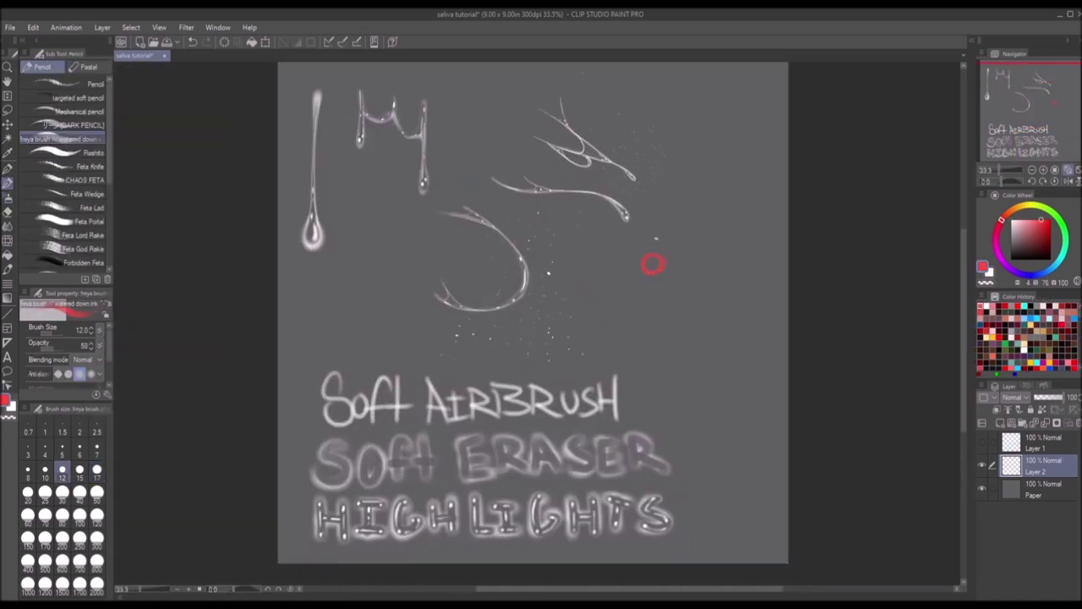
Step: Draw the cat's eyes, mouth, ears and head with the cyan freya pencil
click(1025, 307)
click(62, 493)
click(644, 265)
click(691, 269)
click(640, 266)
click(694, 269)
drag(641, 284, 686, 288)
mouse_move(627, 246)
mouse_down()
mouse_move(659, 233)
mouse_move(731, 264)
mouse_up()
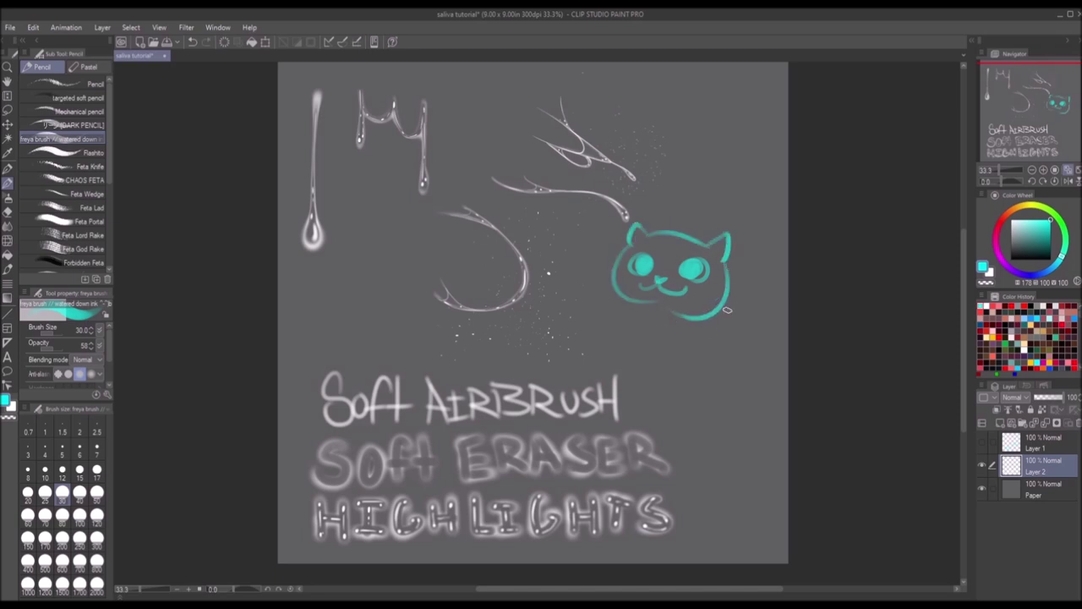
Step: Draw a thumbs-up paw, letter 'thumbs up!' below it, and tint the thumb pale pink
mouse_move(591, 315)
mouse_down()
mouse_move(582, 298)
mouse_move(605, 318)
mouse_up()
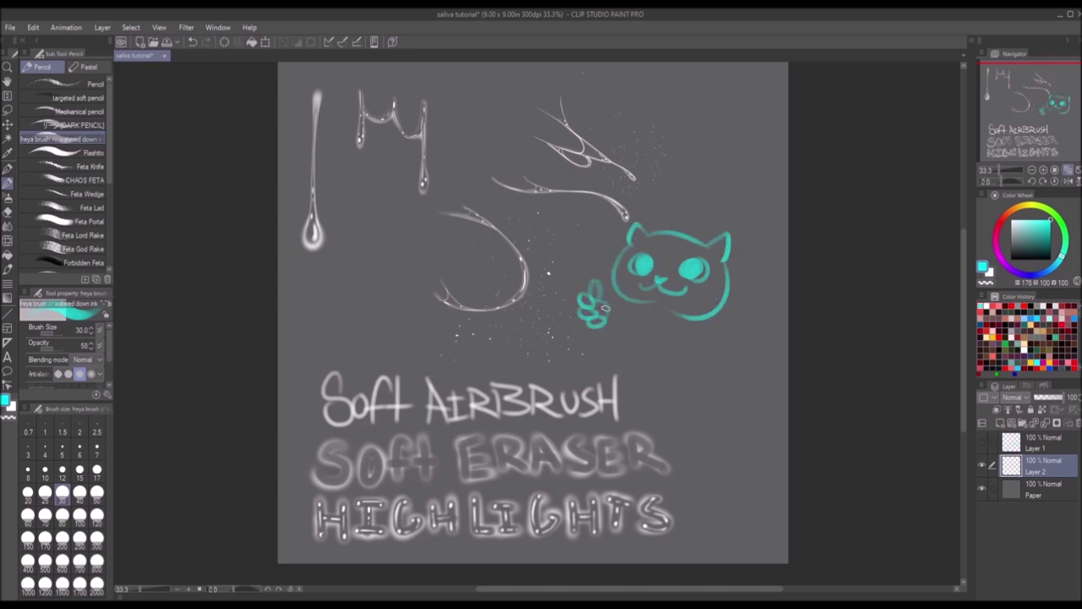
mouse_move(660, 348)
mouse_down()
mouse_move(728, 348)
mouse_move(741, 372)
mouse_up()
drag(751, 325, 747, 365)
click(747, 377)
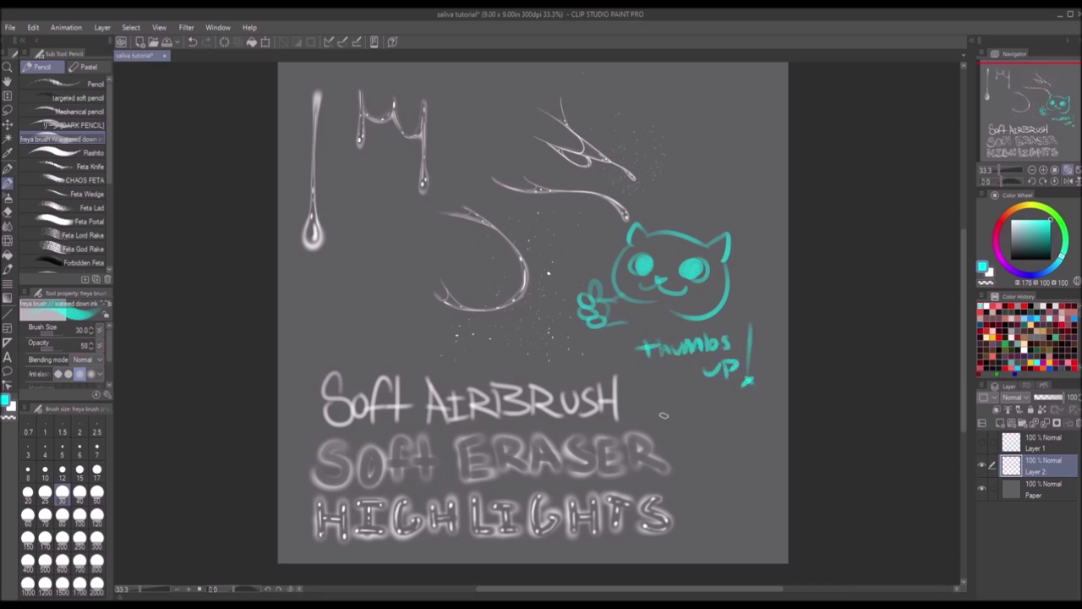
click(996, 234)
click(1023, 220)
drag(595, 298, 598, 286)
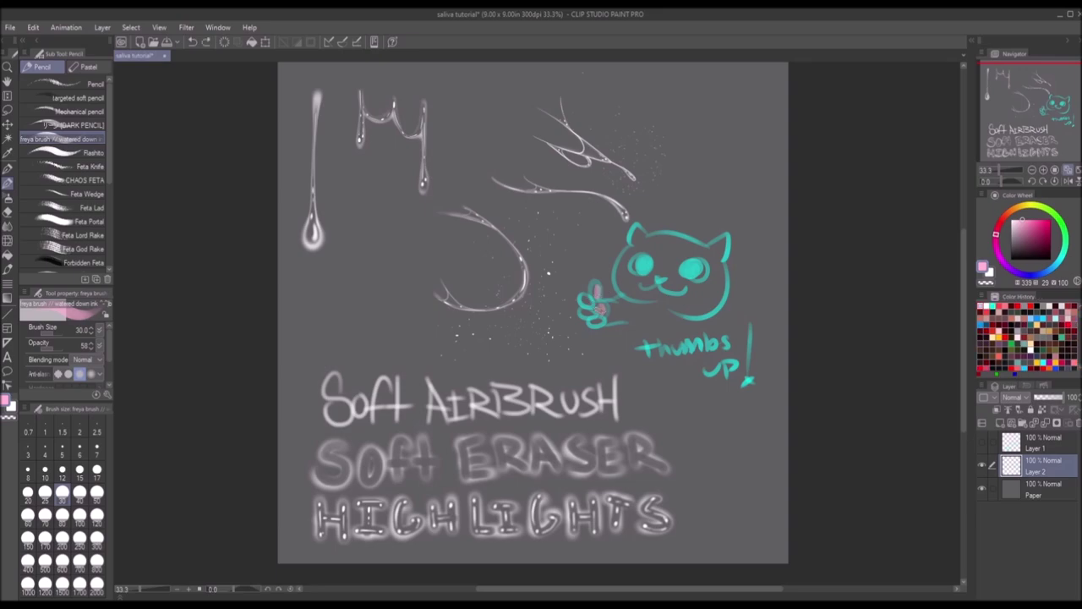